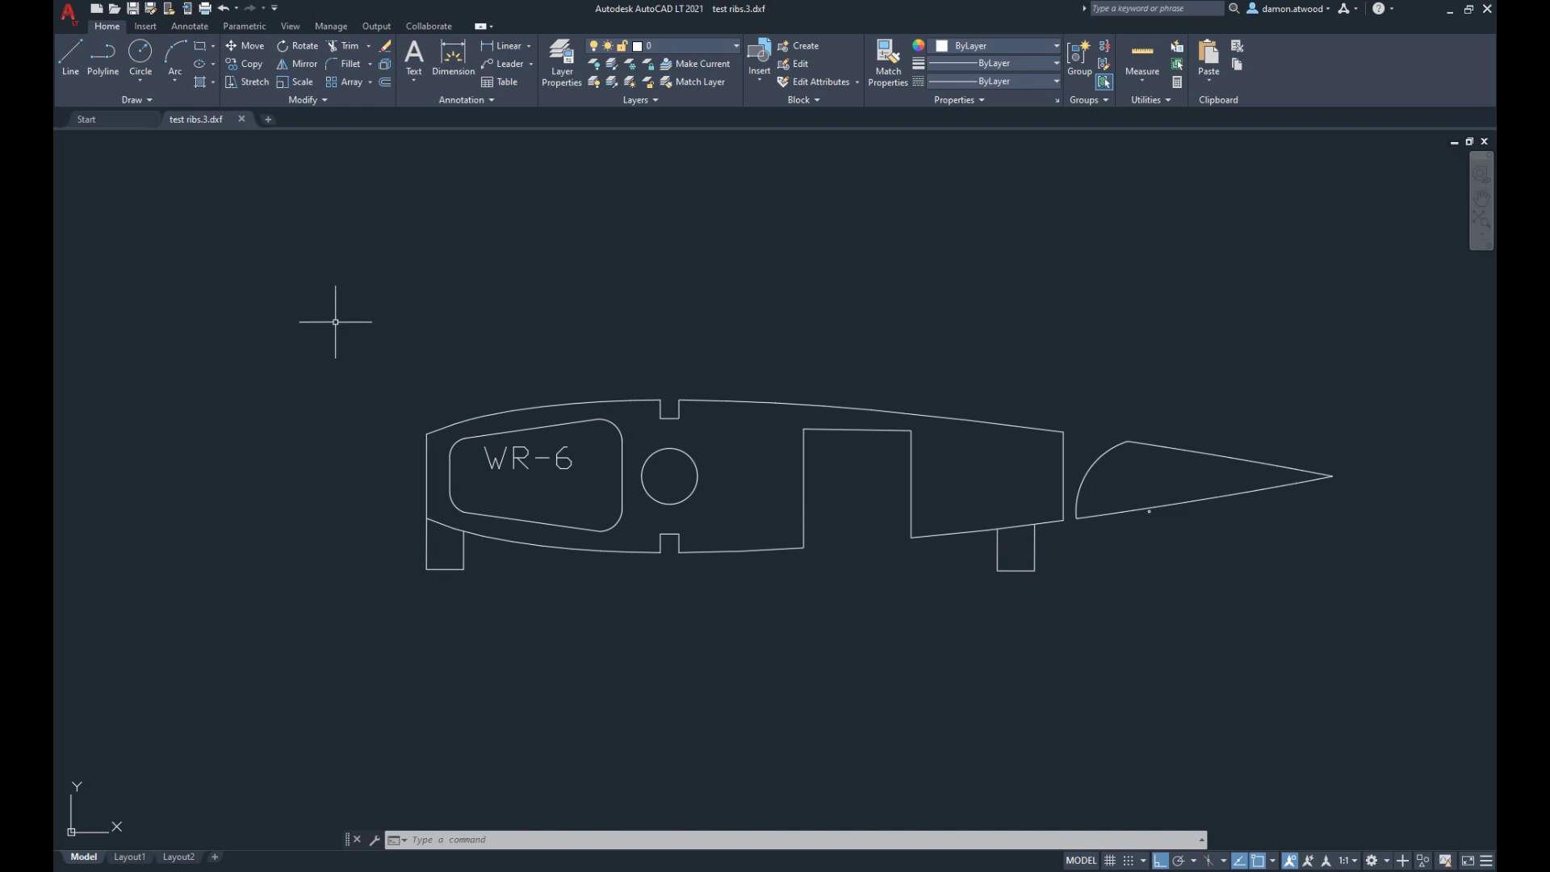
# Copy the entire WR-6 rib drawing once, placing the copy directly above the original without overlap, and save the file
pyautogui.scroll(-2, 529, 305)
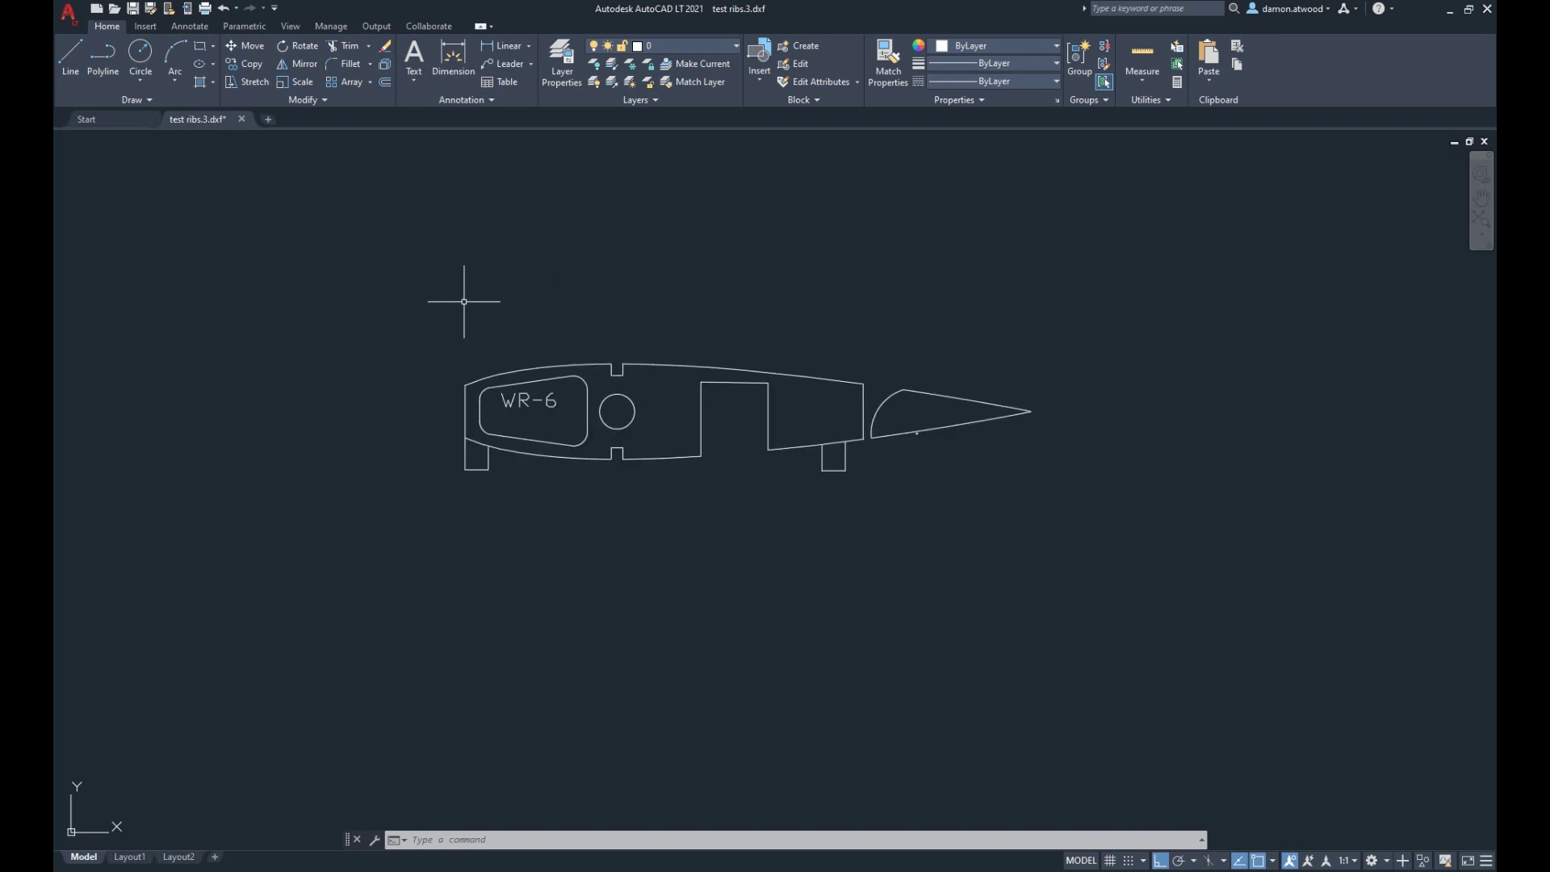
pyautogui.scroll(2, 464, 302)
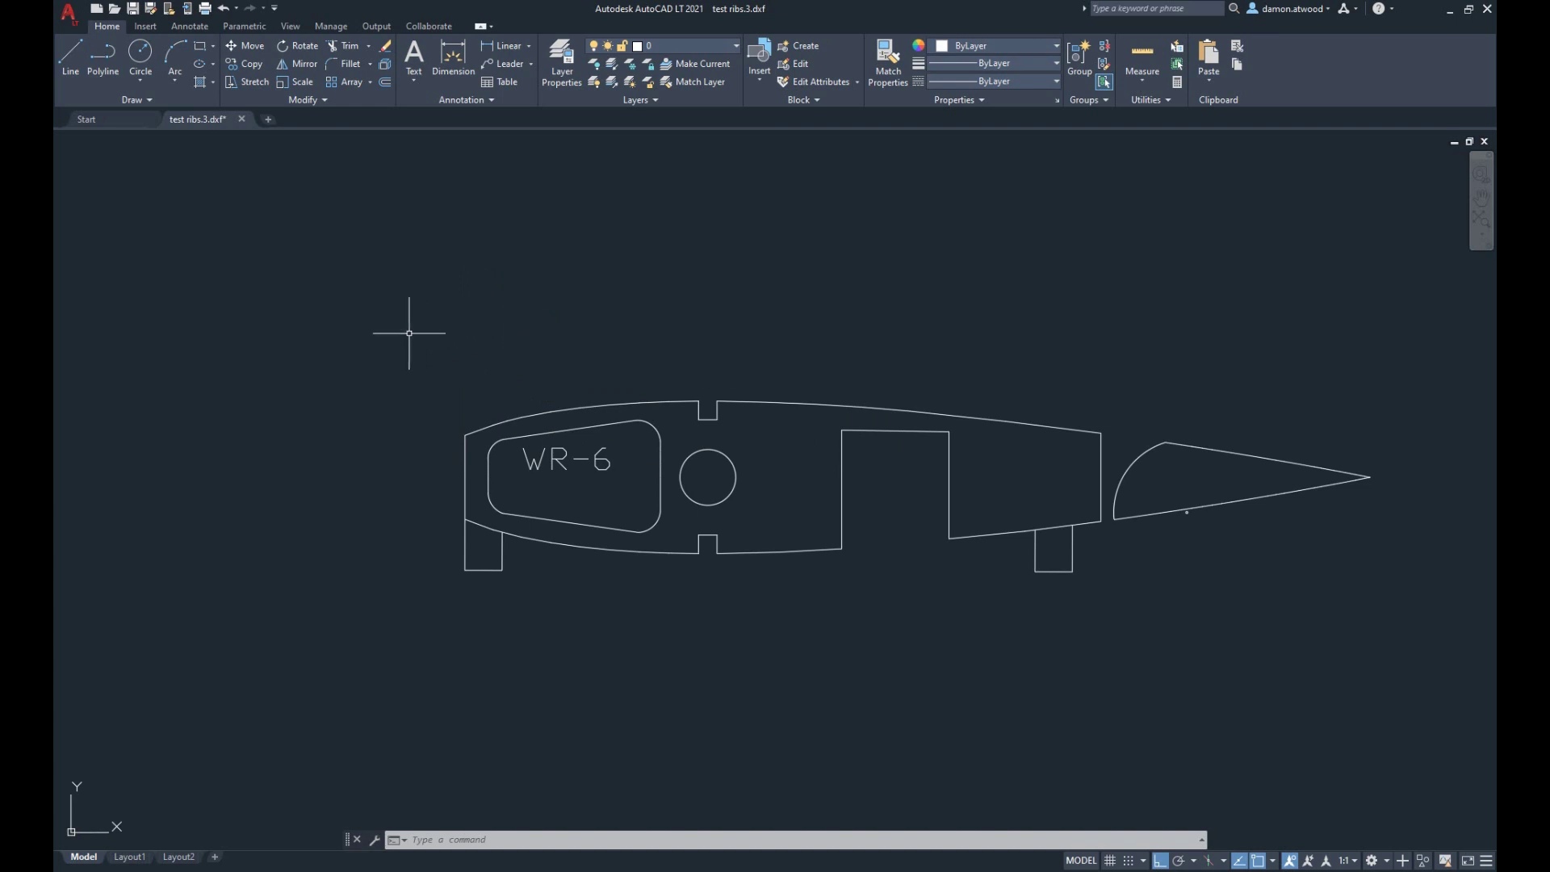
pyautogui.click(380, 331)
pyautogui.click(1430, 643)
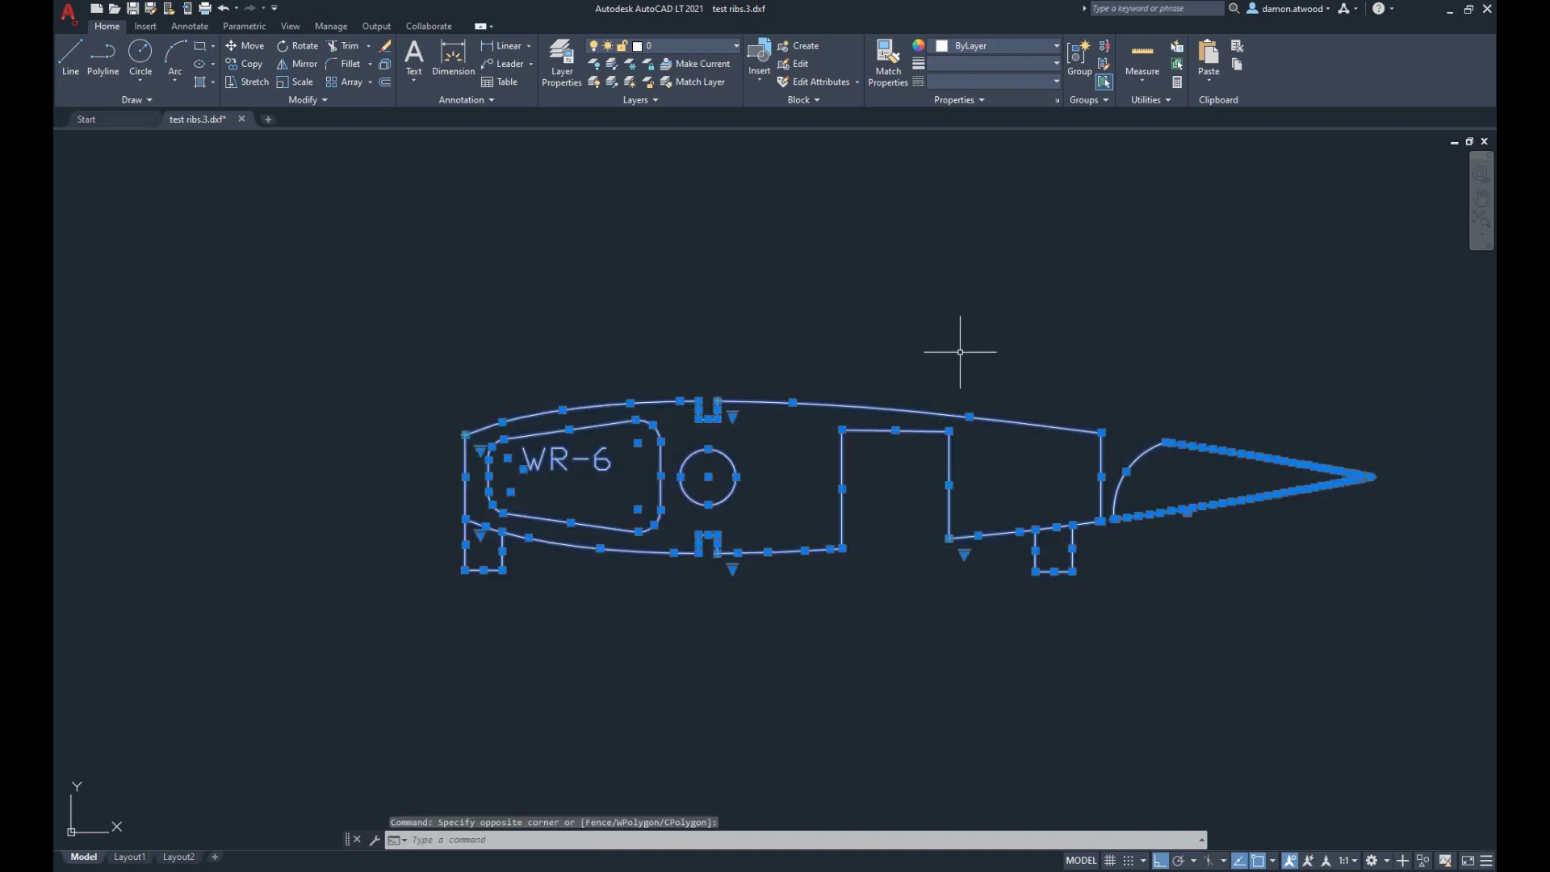
pyautogui.rightClick(956, 326)
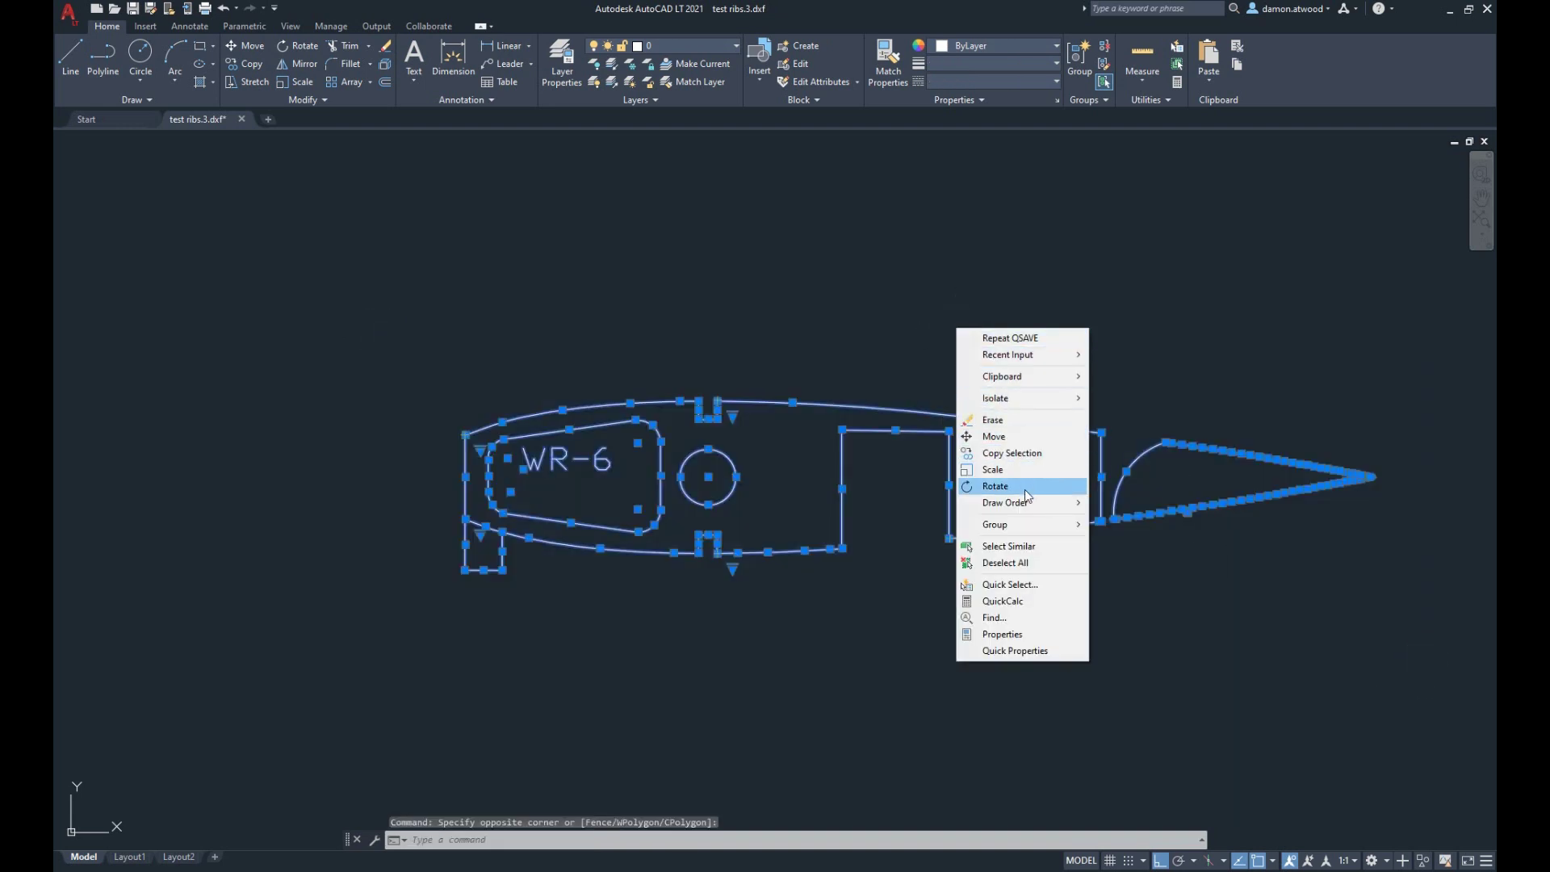
pyautogui.click(1013, 453)
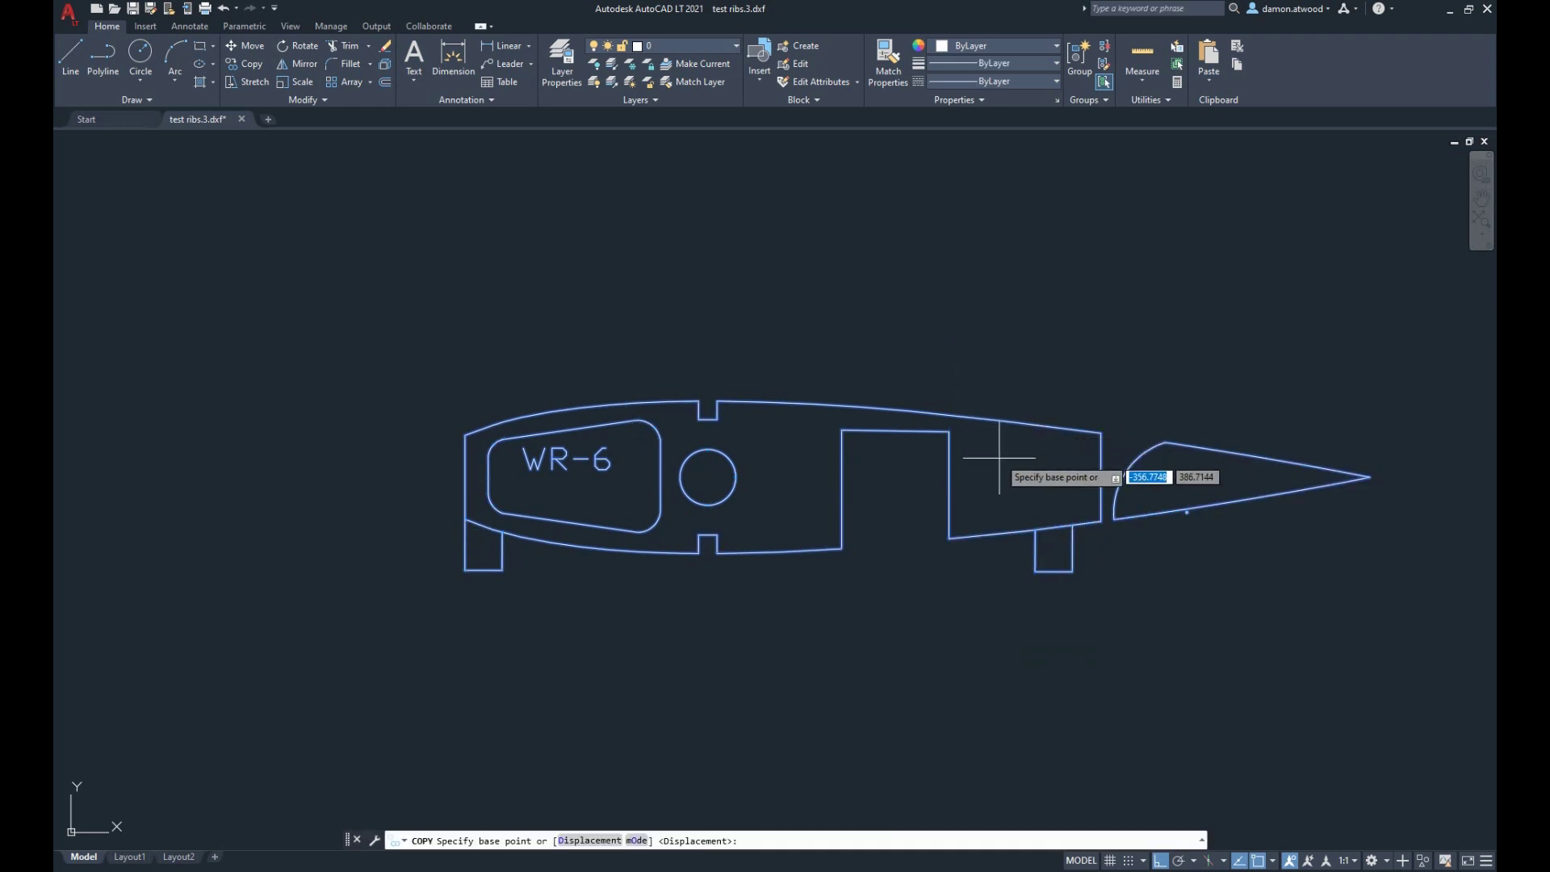
pyautogui.click(1009, 456)
pyautogui.click(1006, 215)
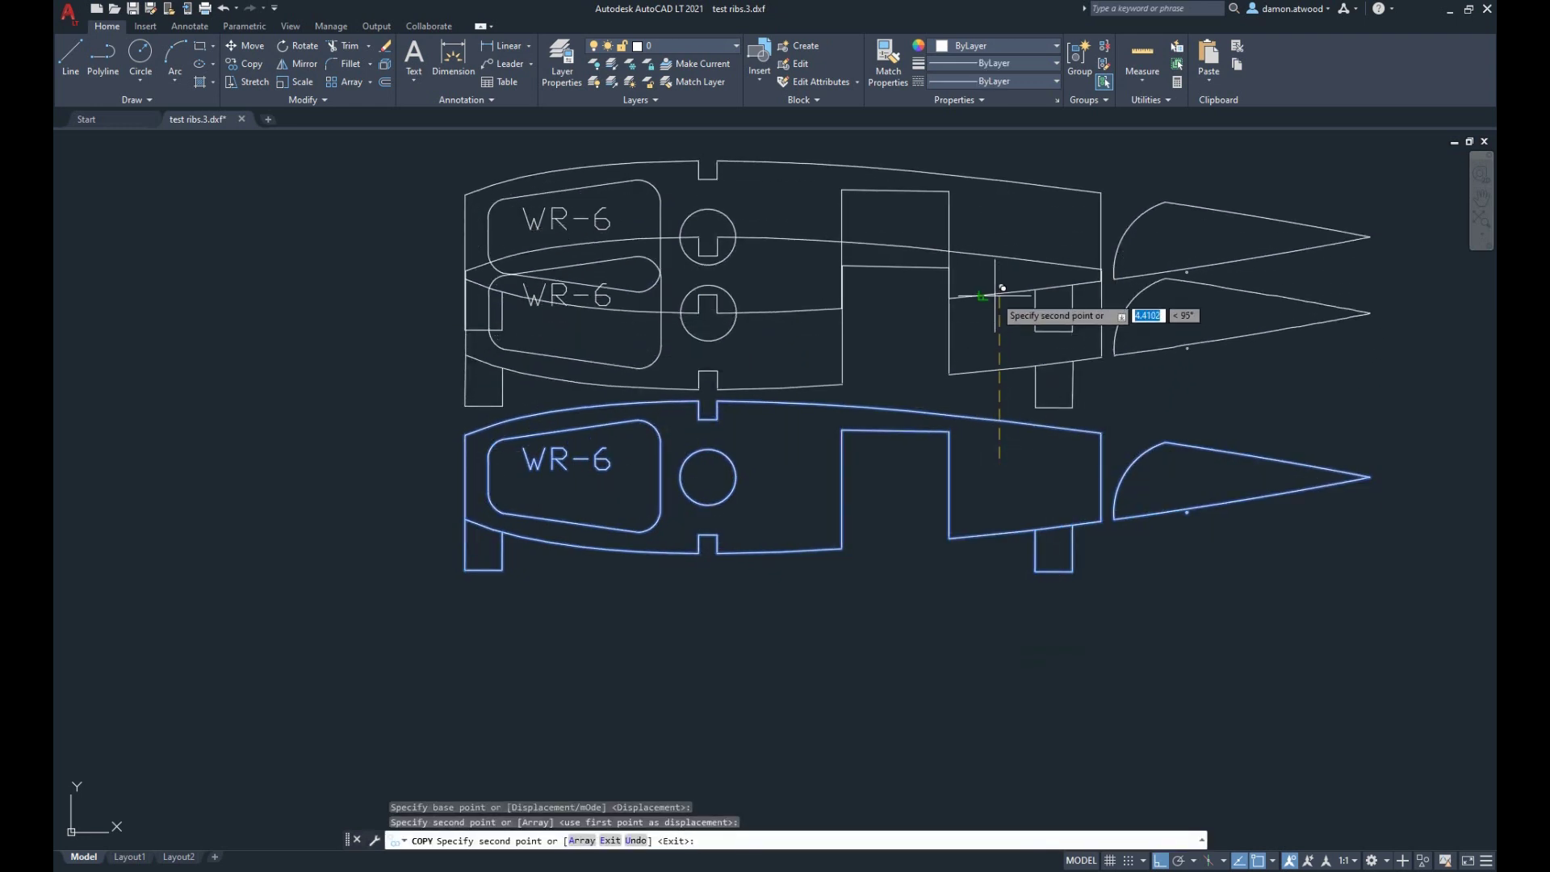
pyautogui.press('Escape')
pyautogui.scroll(-4, 727, 476)
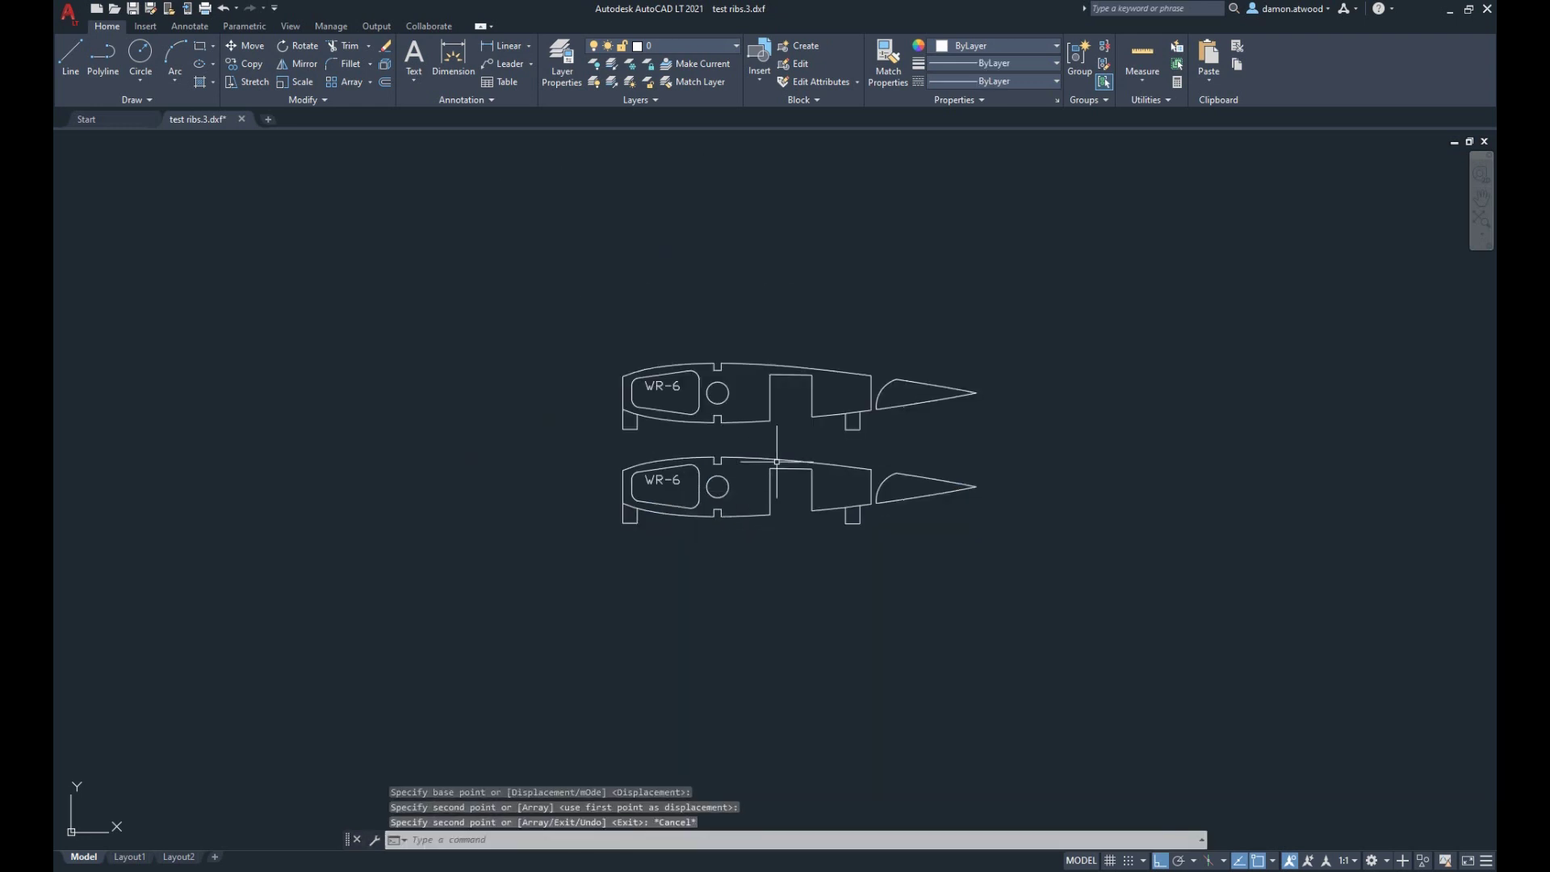
pyautogui.scroll(2, 807, 444)
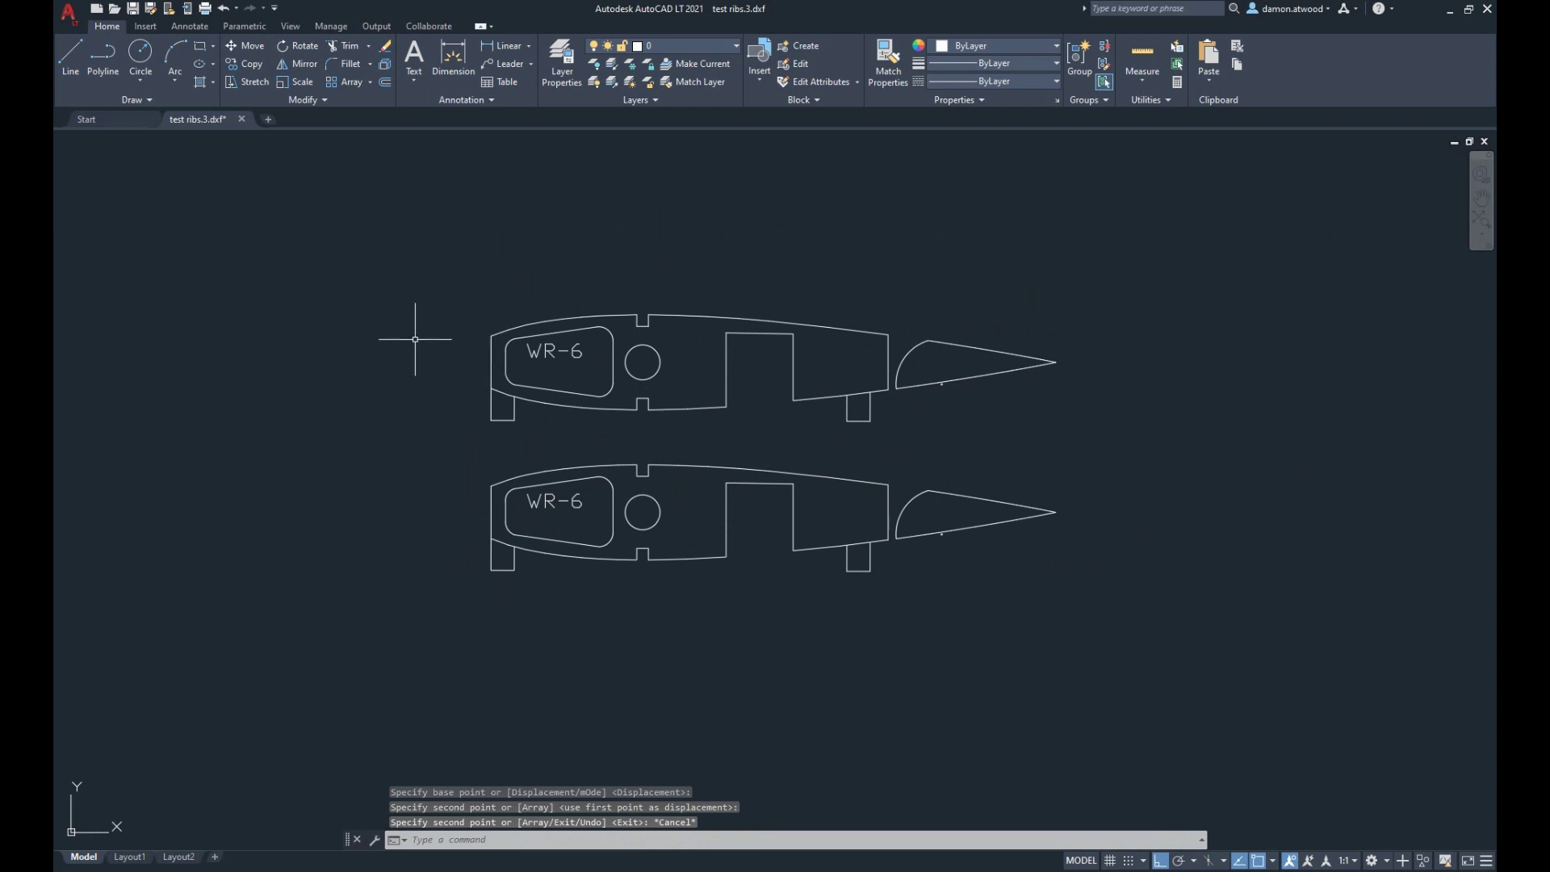
pyautogui.hotkey('ctrl', 's')
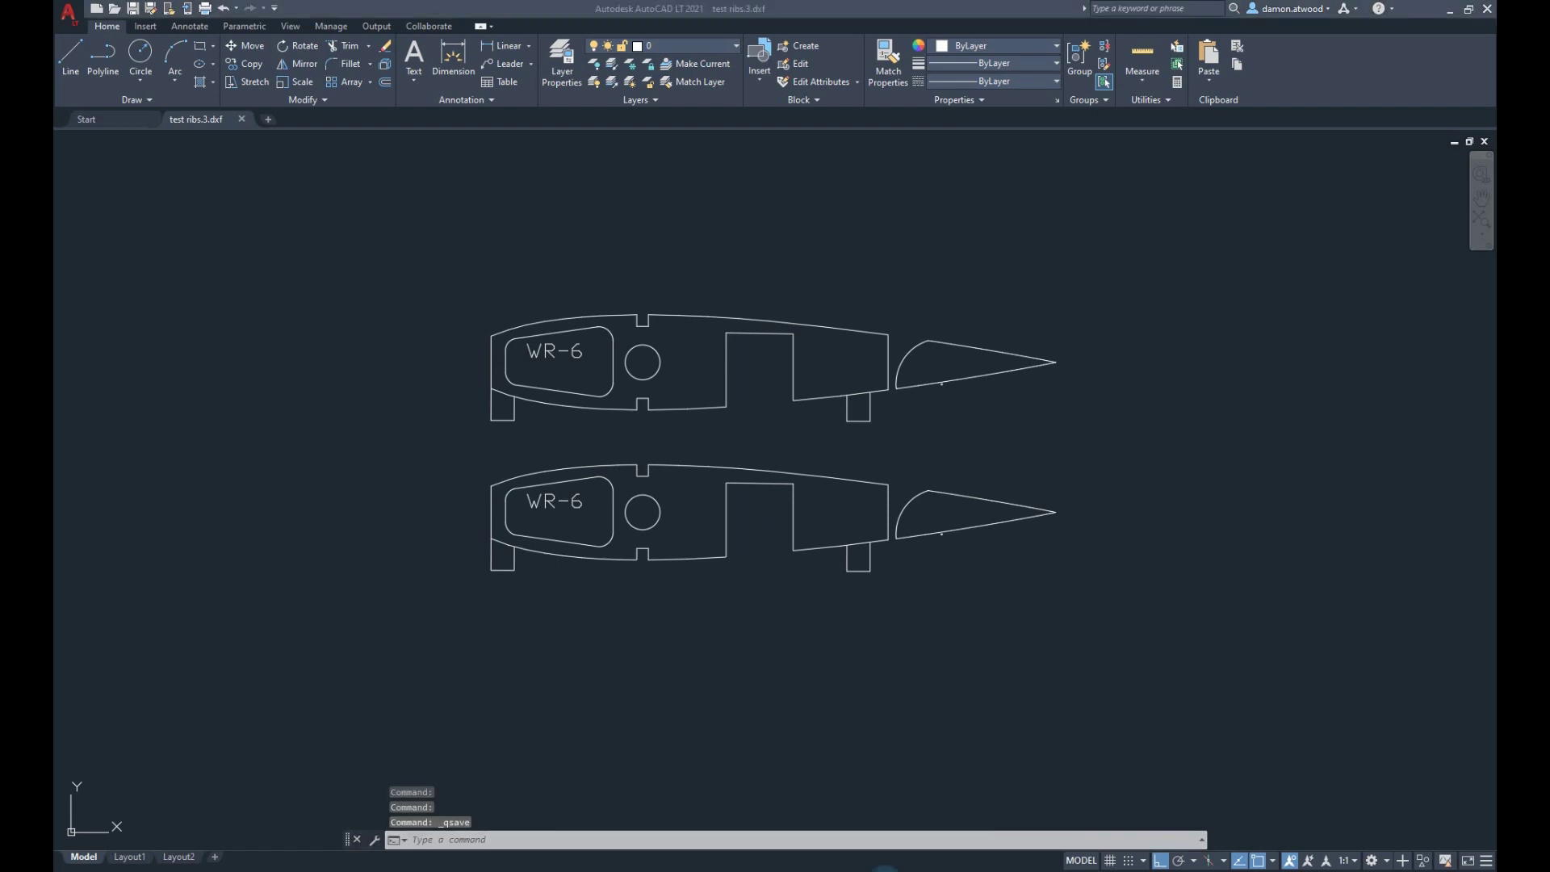
# Switch to Fusion 360 and set the untitled design's document units to inches
pyautogui.click(886, 868)
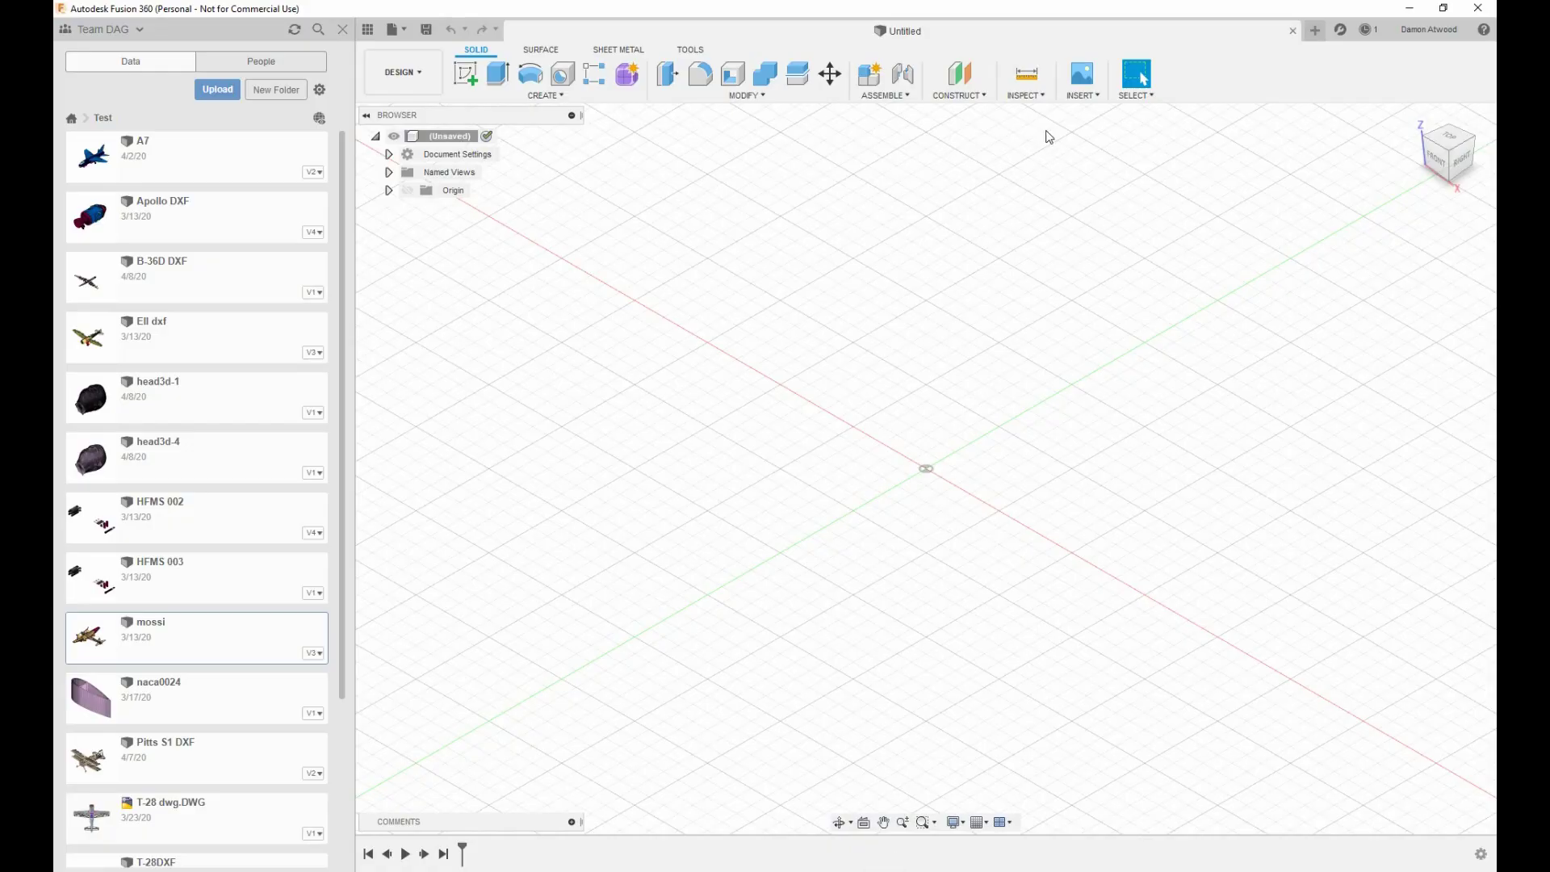
pyautogui.click(1085, 95)
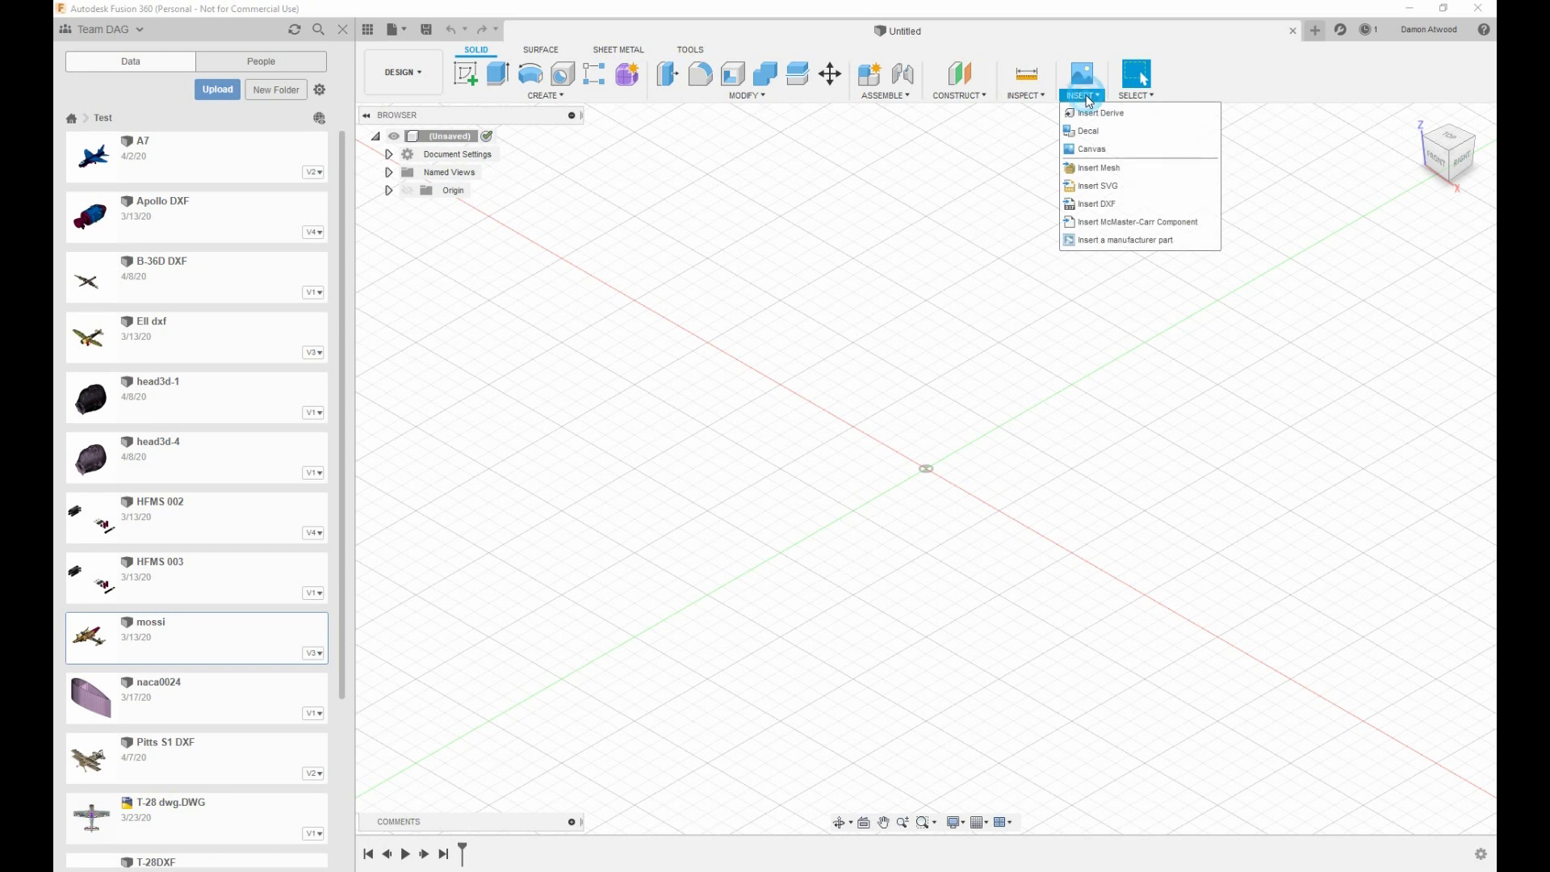
pyautogui.click(389, 155)
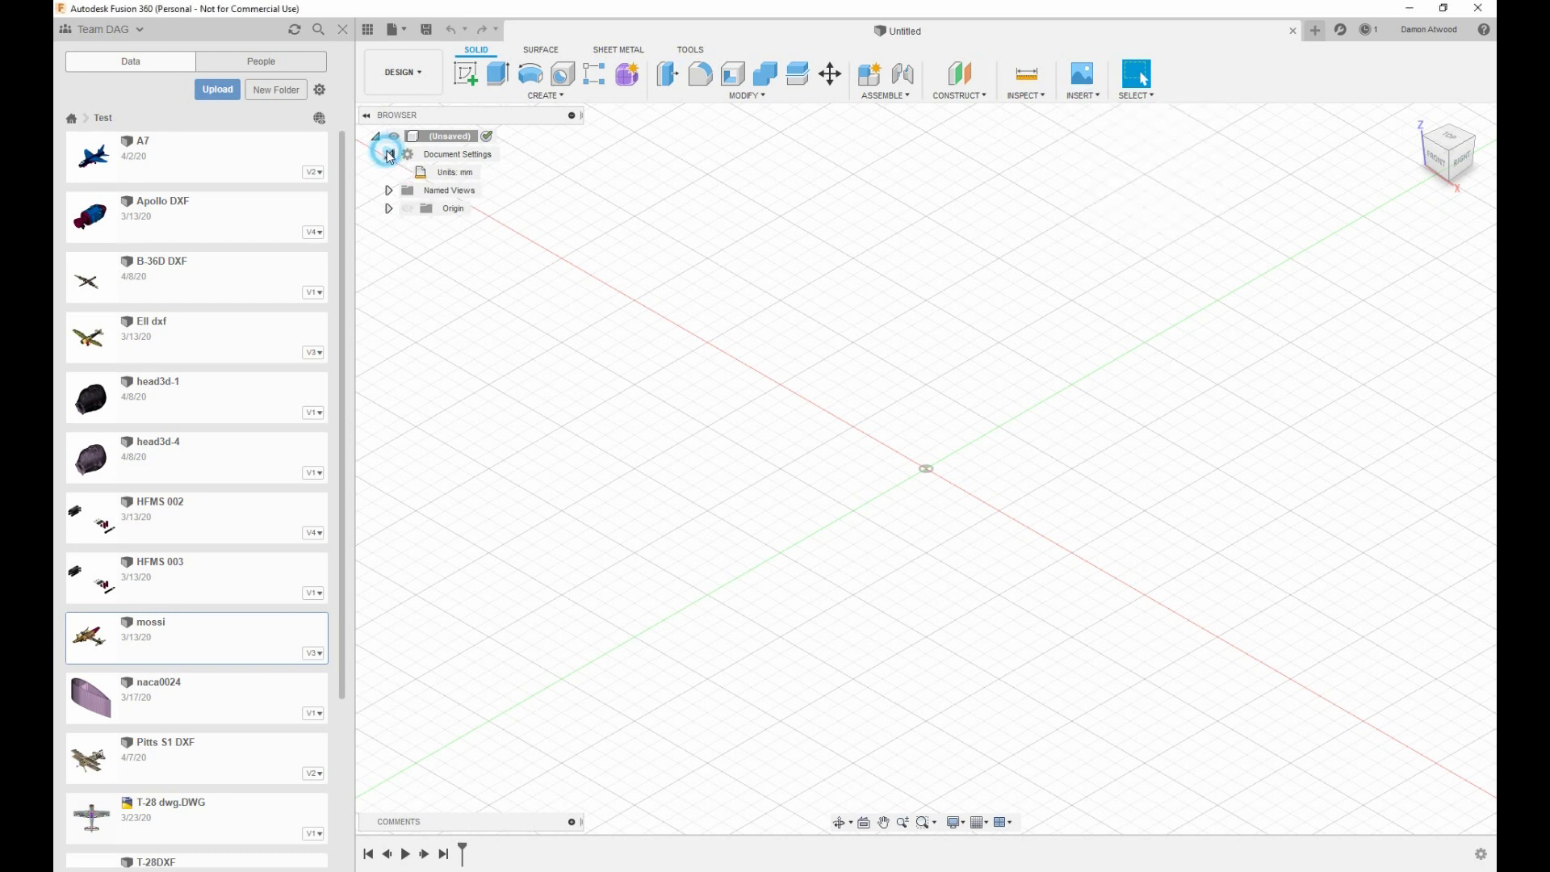
pyautogui.click(489, 174)
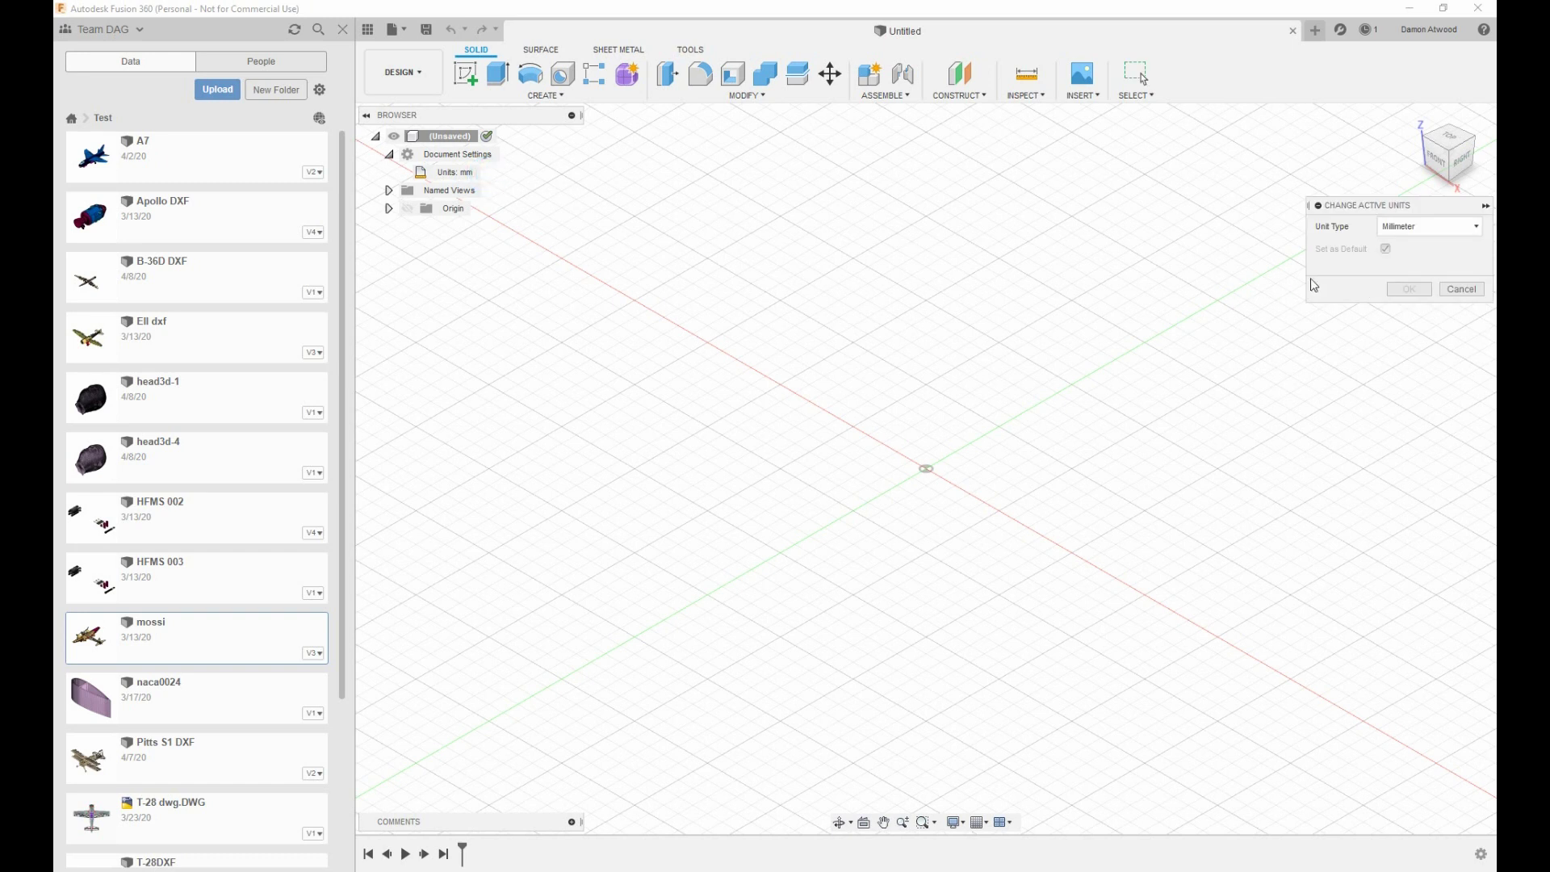
pyautogui.click(1412, 229)
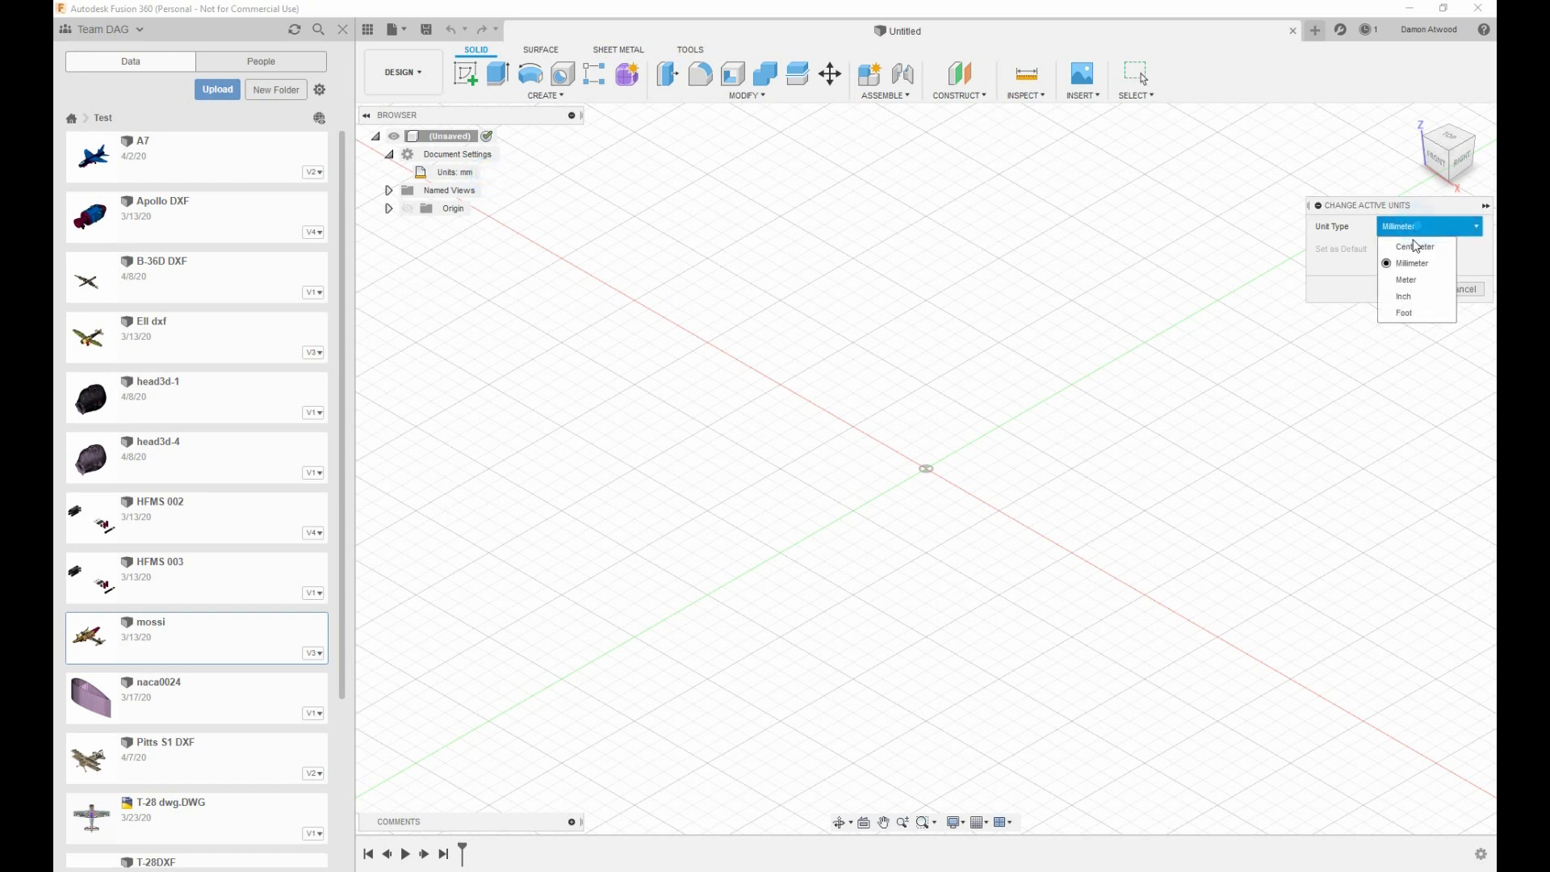
pyautogui.click(1405, 296)
pyautogui.click(1405, 290)
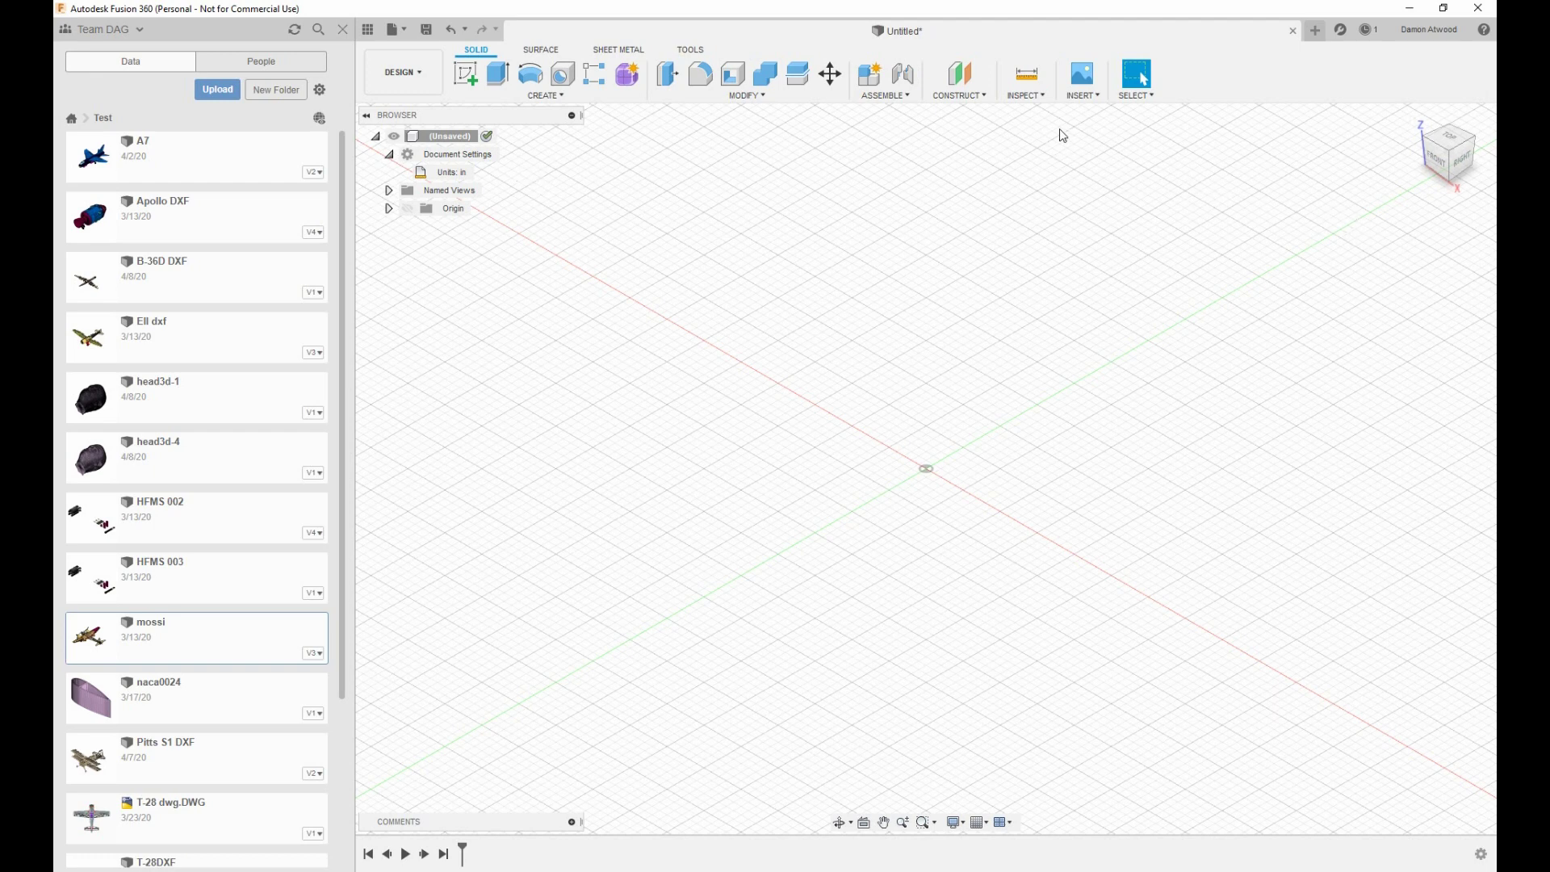
# Insert the DXF file test ribs.3 onto the XY plane as a single sketch with inch units
pyautogui.click(1079, 95)
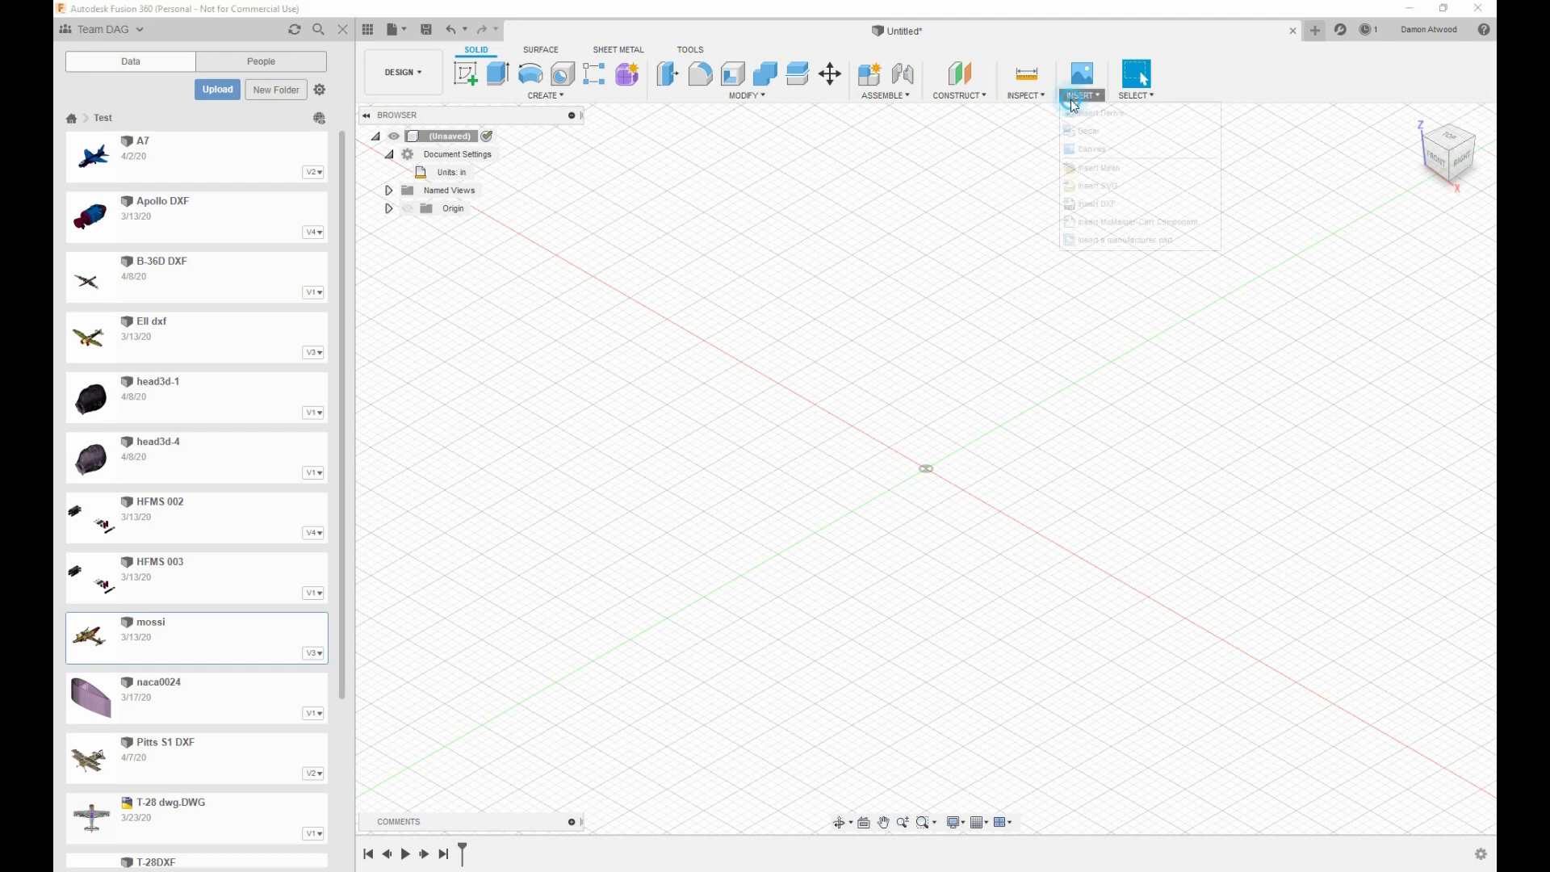
pyautogui.click(1104, 201)
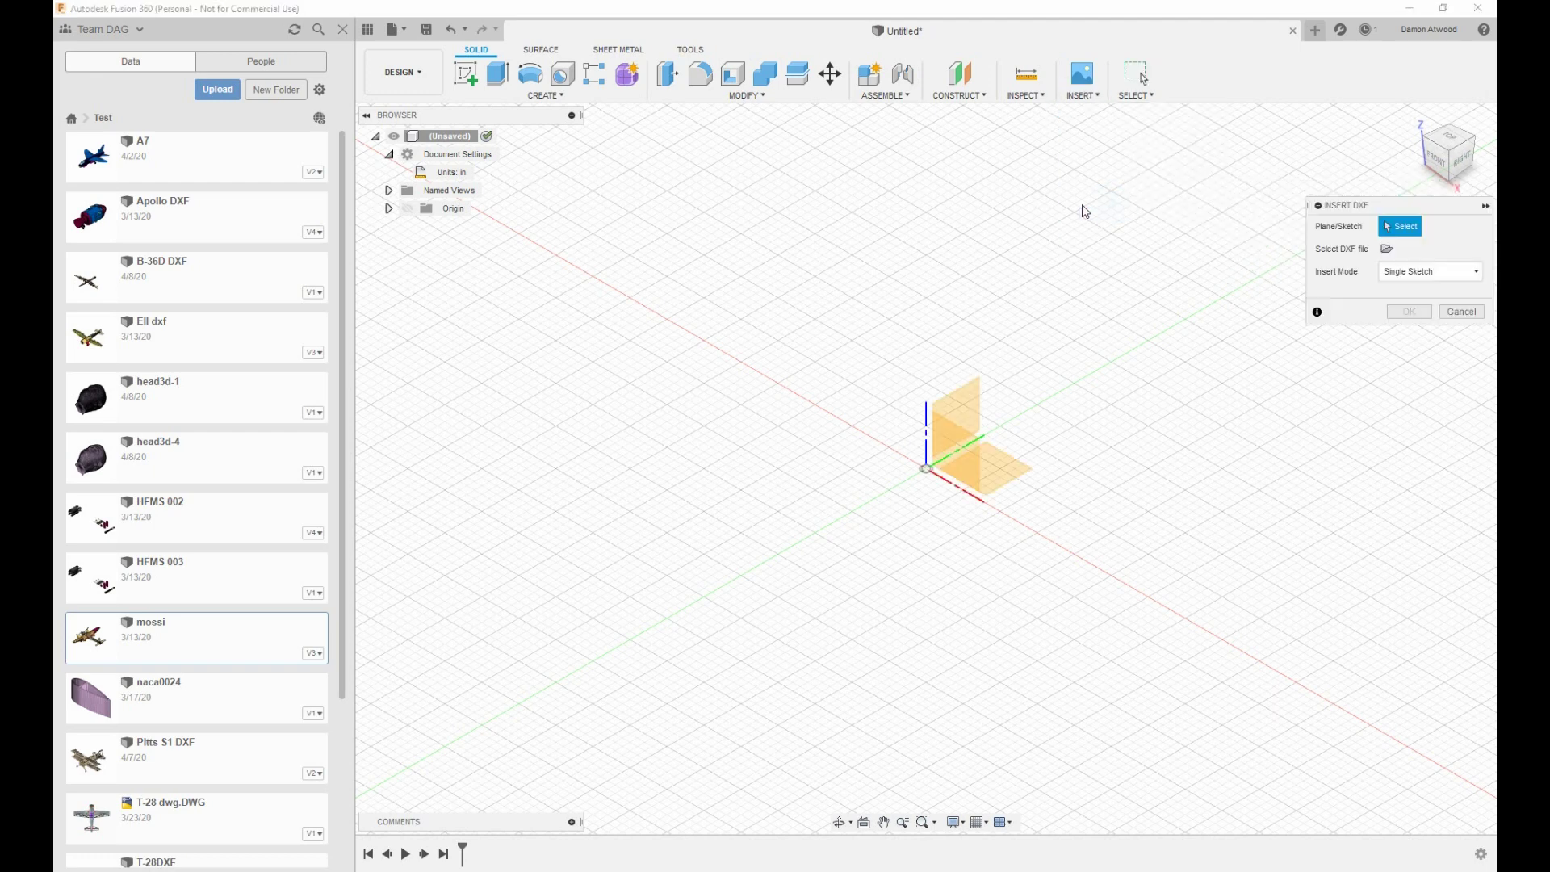
pyautogui.click(1388, 249)
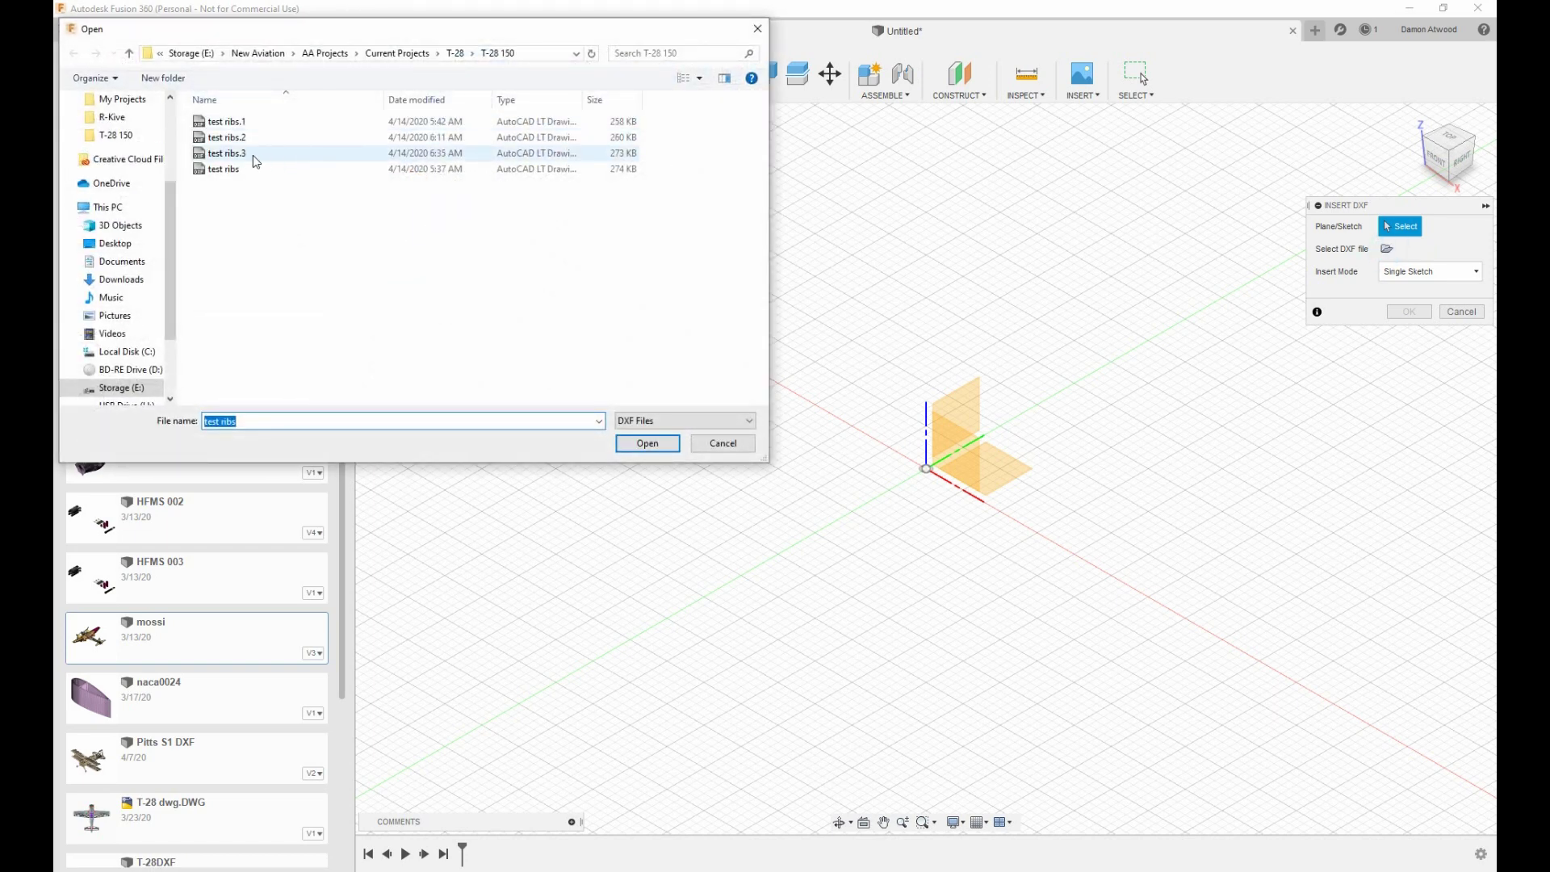
pyautogui.click(250, 153)
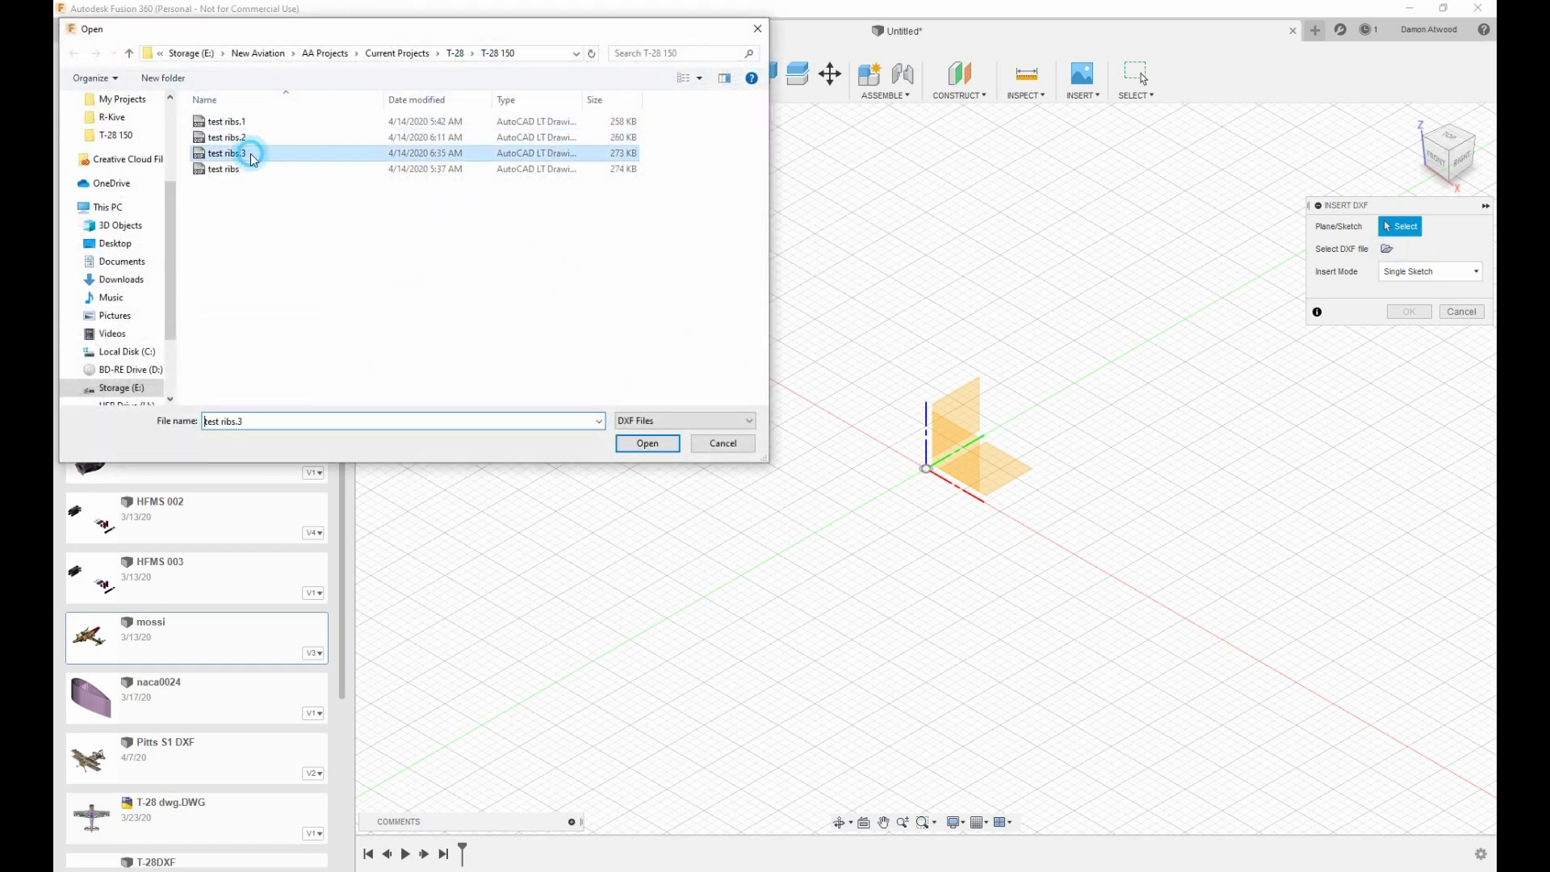
pyautogui.click(651, 444)
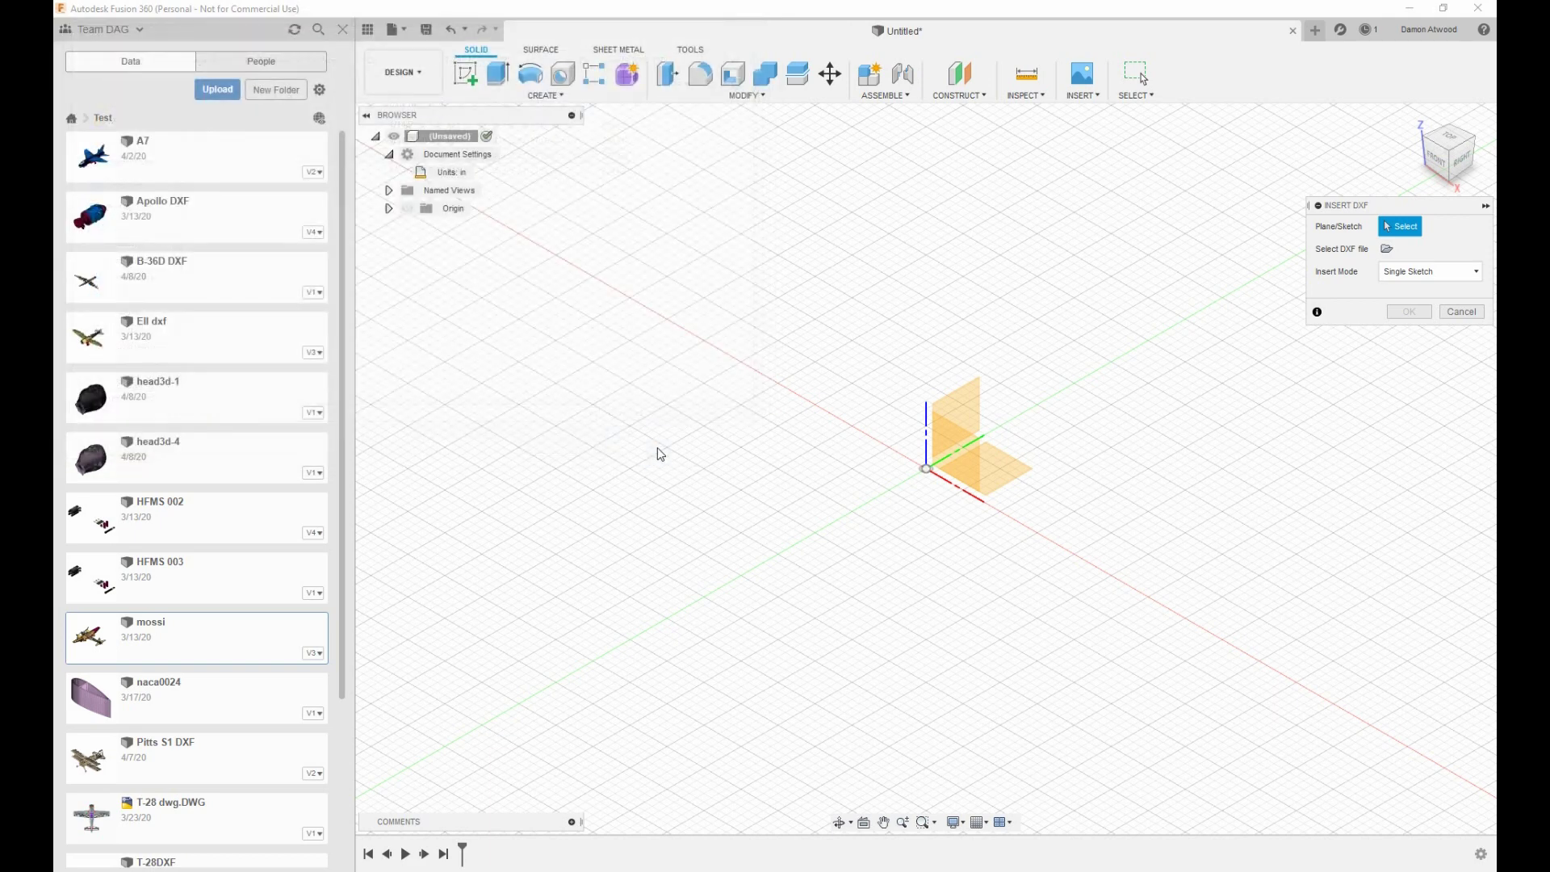
pyautogui.click(996, 467)
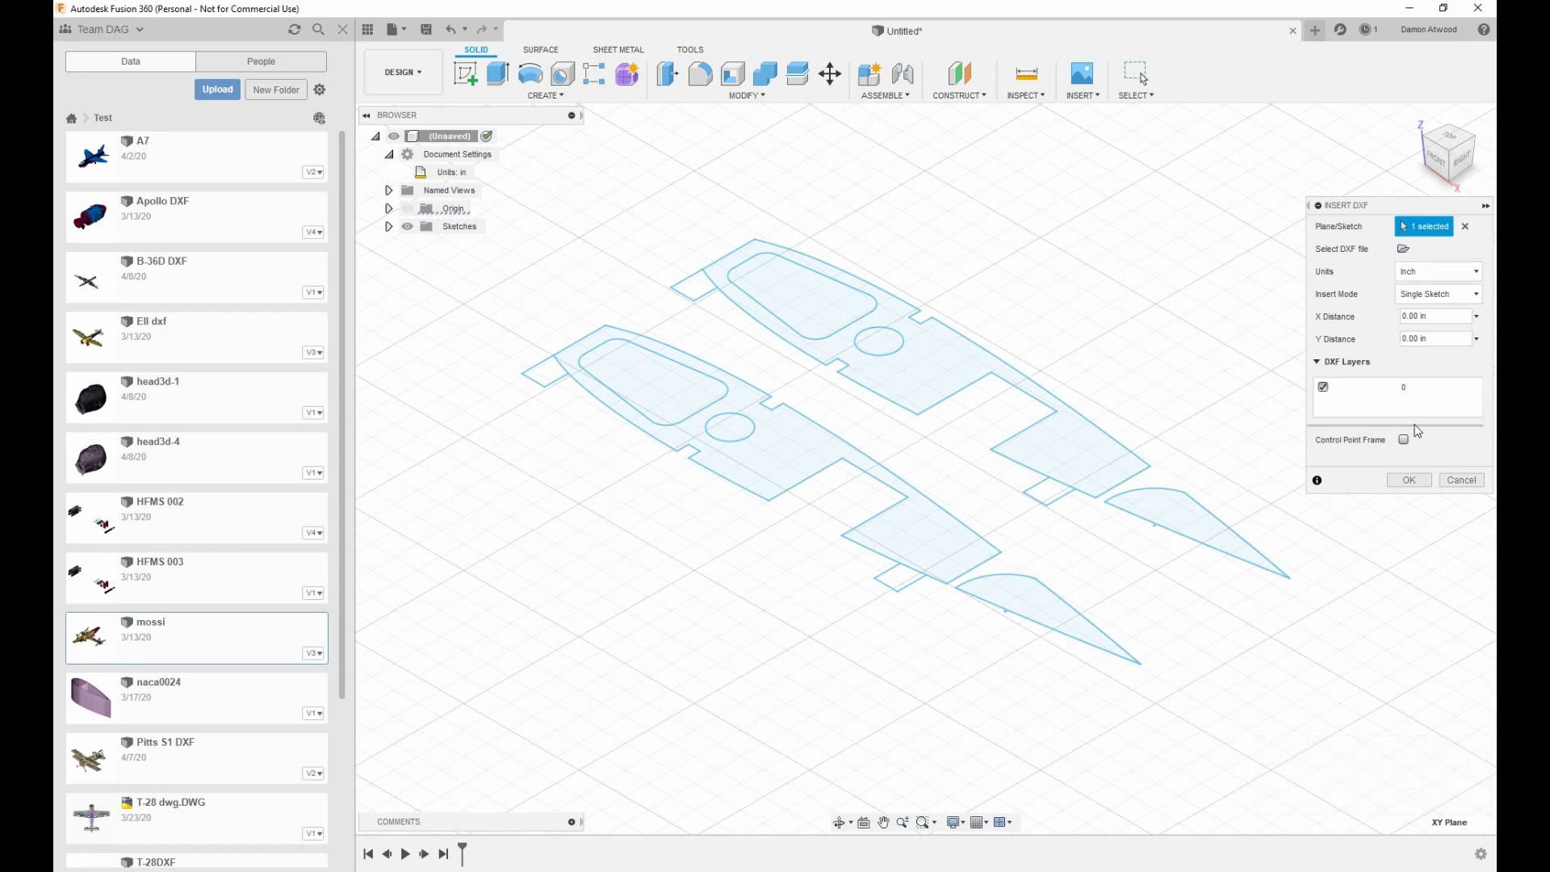
pyautogui.click(1410, 481)
# Open a new blank design to check where its origin lies, and return to the design with the imported ribs
pyautogui.scroll(-6, 921, 426)
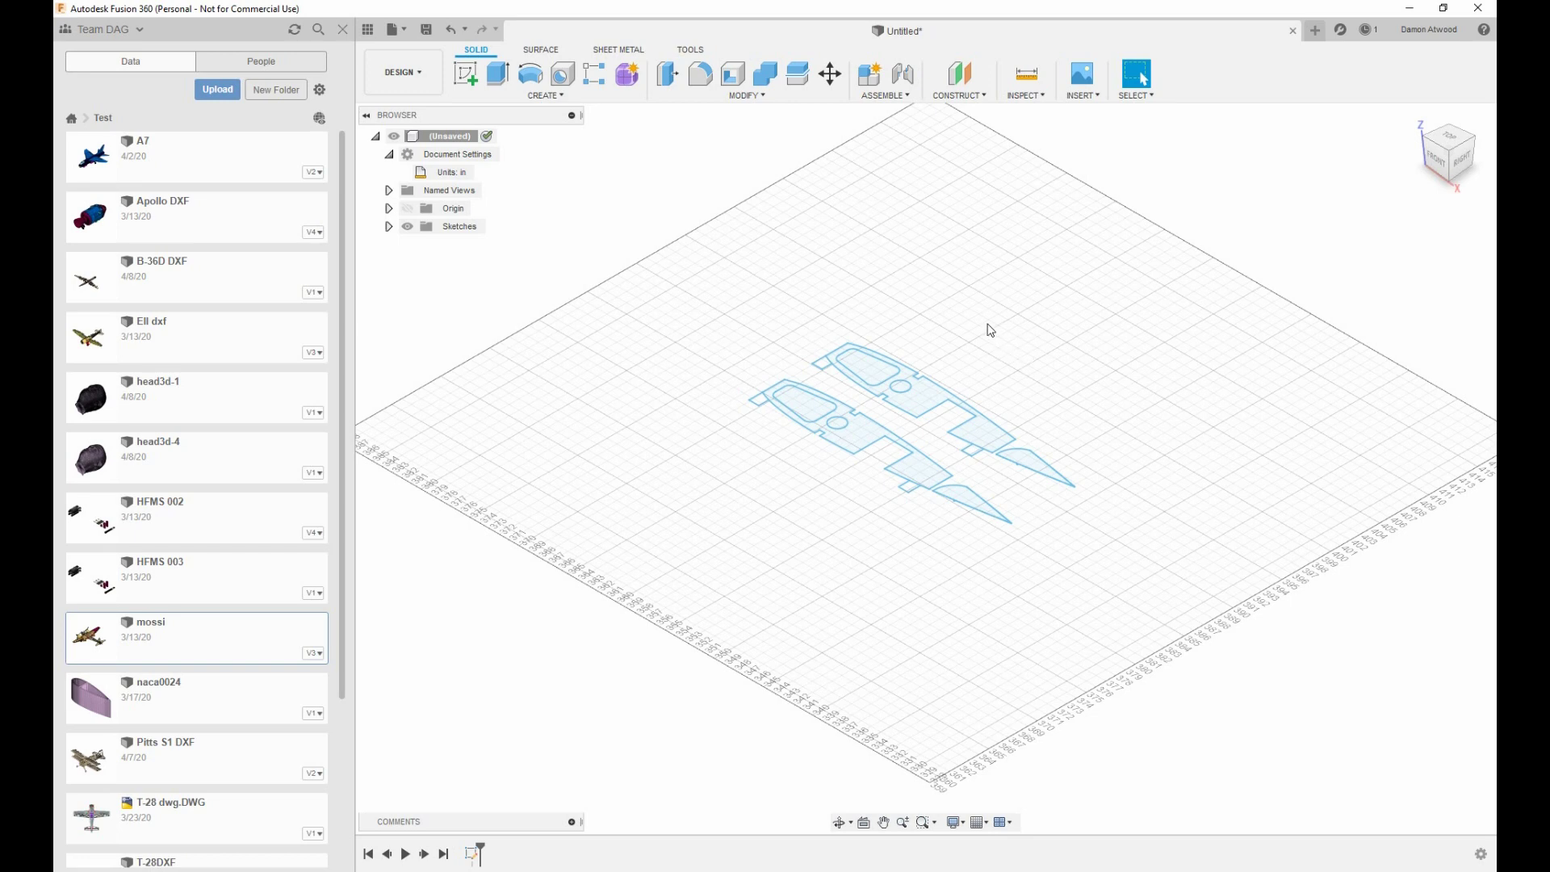
pyautogui.scroll(-4, 991, 329)
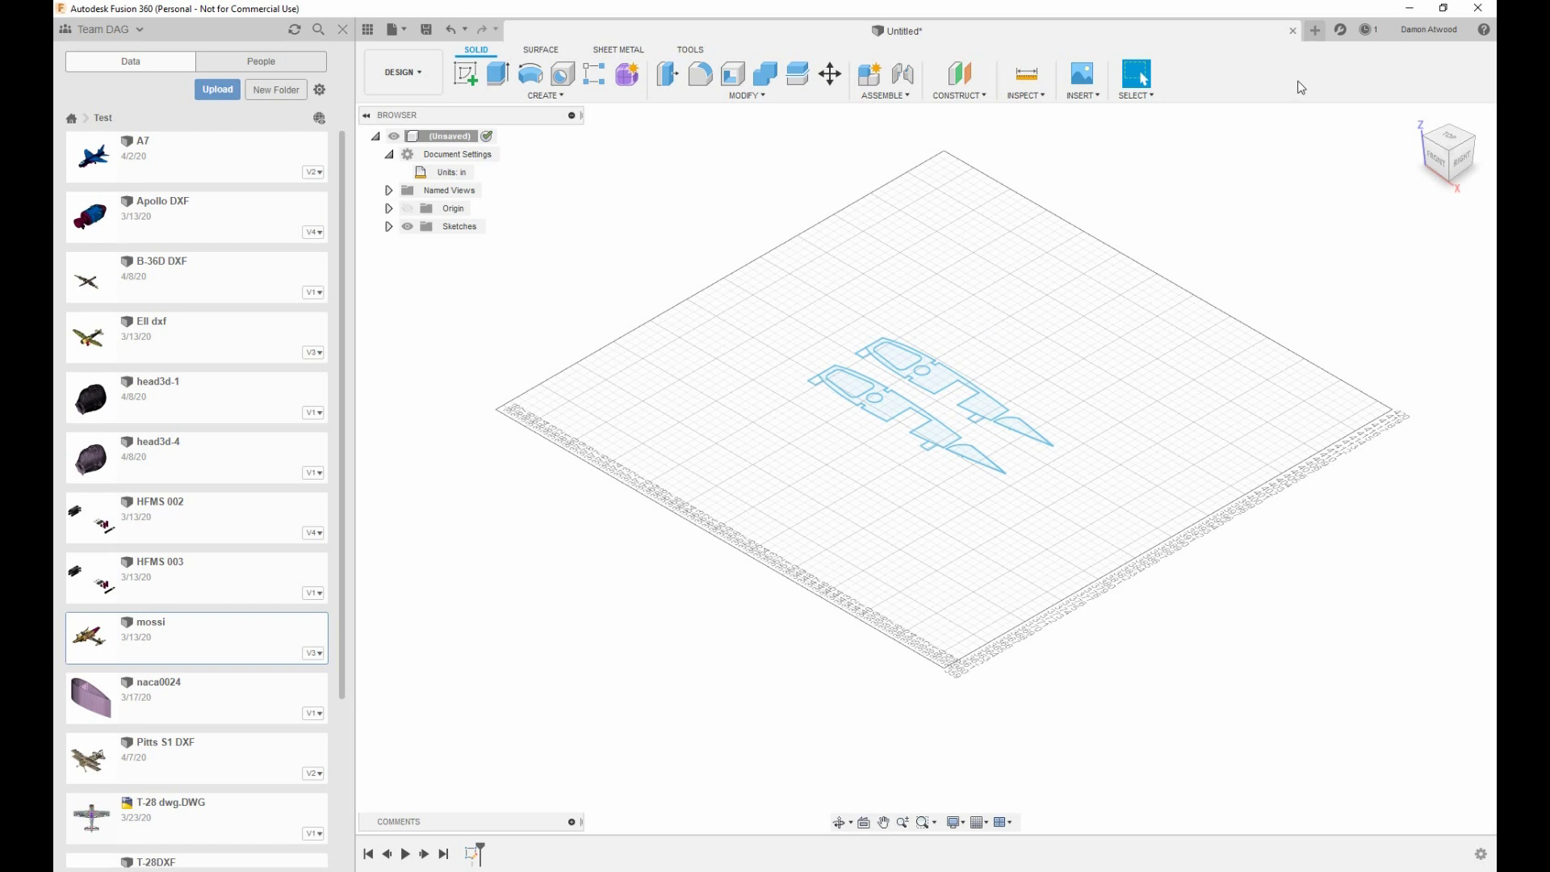
pyautogui.click(1315, 30)
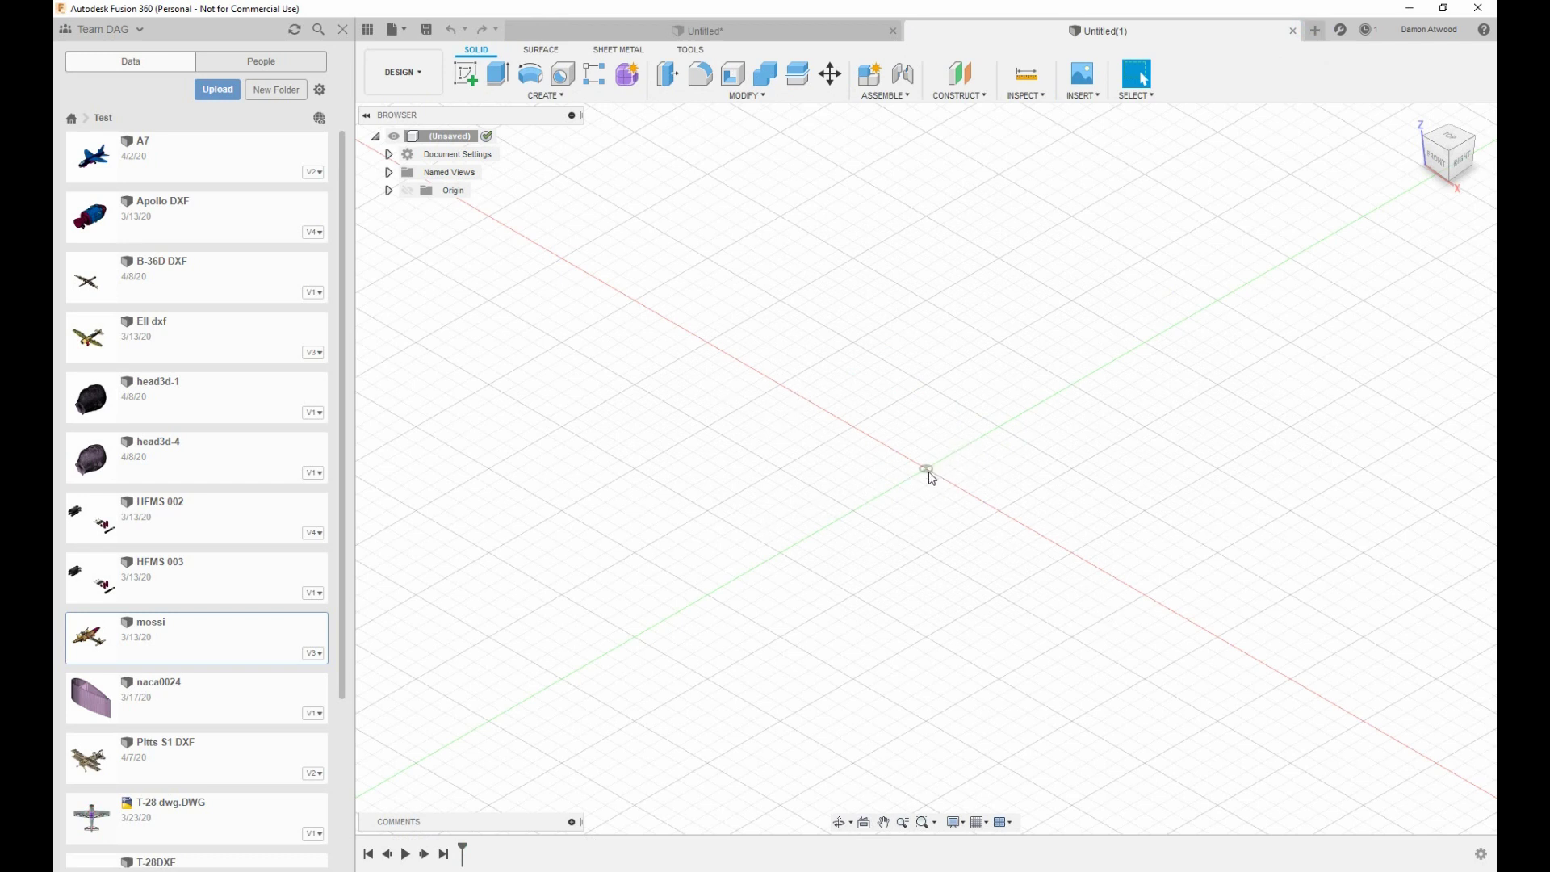
pyautogui.click(772, 36)
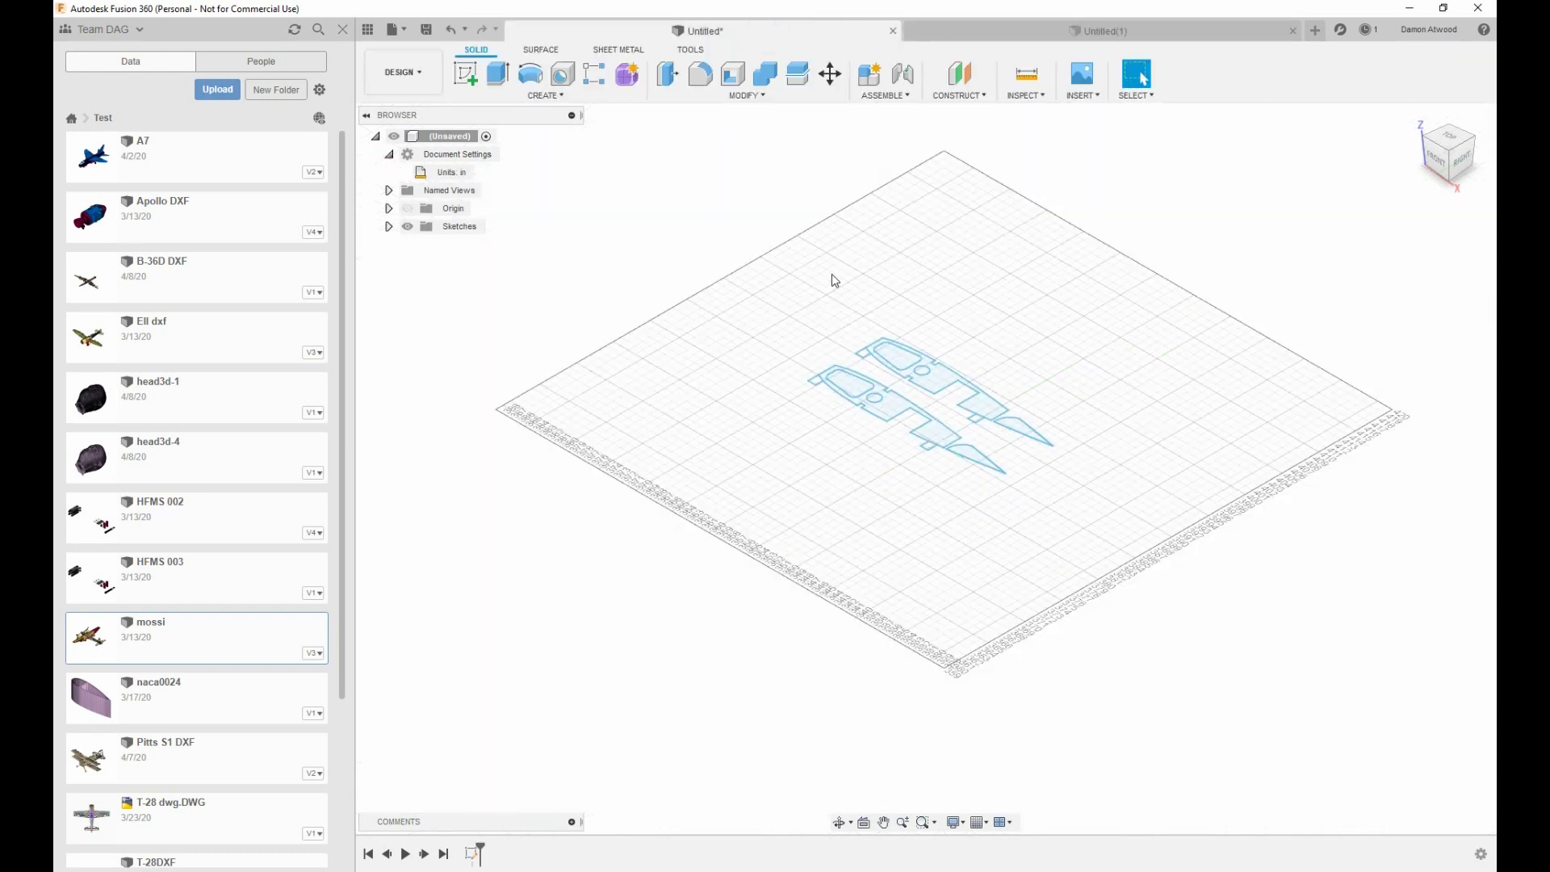
# Select all the imported rib sketch objects and move them -86 in along Y
pyautogui.click(709, 289)
pyautogui.click(791, 317)
pyautogui.moveTo(768, 311); pyautogui.dragTo(1089, 517)
pyautogui.rightClick(982, 311)
pyautogui.click(949, 334)
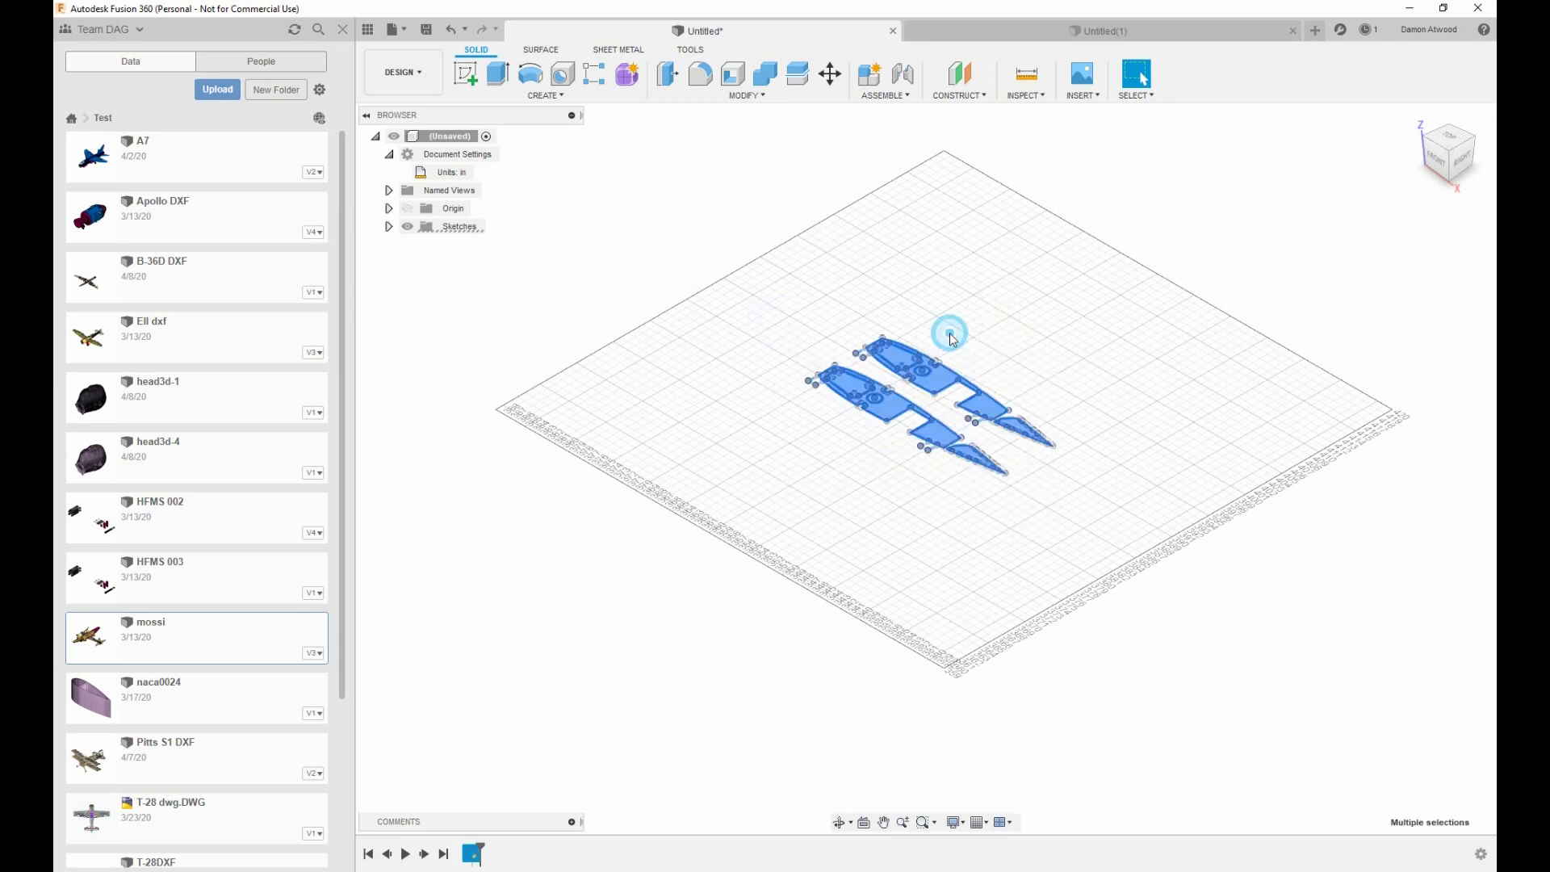
pyautogui.press('m')
pyautogui.scroll(-3, 968, 331)
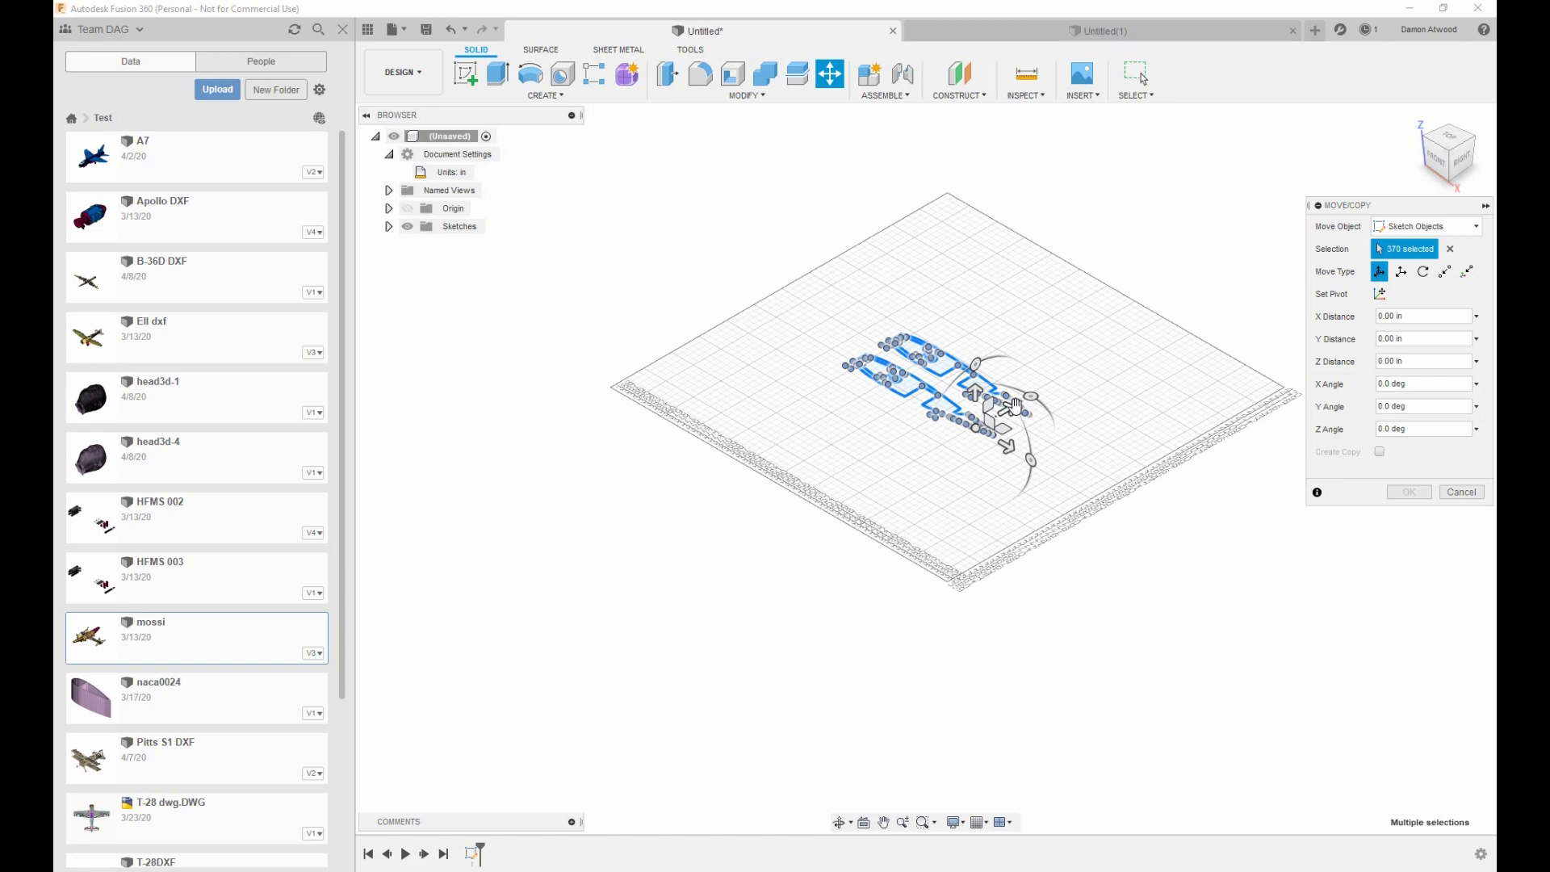
pyautogui.moveTo(1017, 413)
pyautogui.mouseDown()
pyautogui.moveTo(880, 476)
pyautogui.moveTo(726, 581)
pyautogui.moveTo(552, 659)
pyautogui.moveTo(484, 730)
pyautogui.mouseUp()
pyautogui.scroll(3, 726, 581)
pyautogui.scroll(2, 1041, 356)
pyautogui.scroll(-5, 1045, 356)
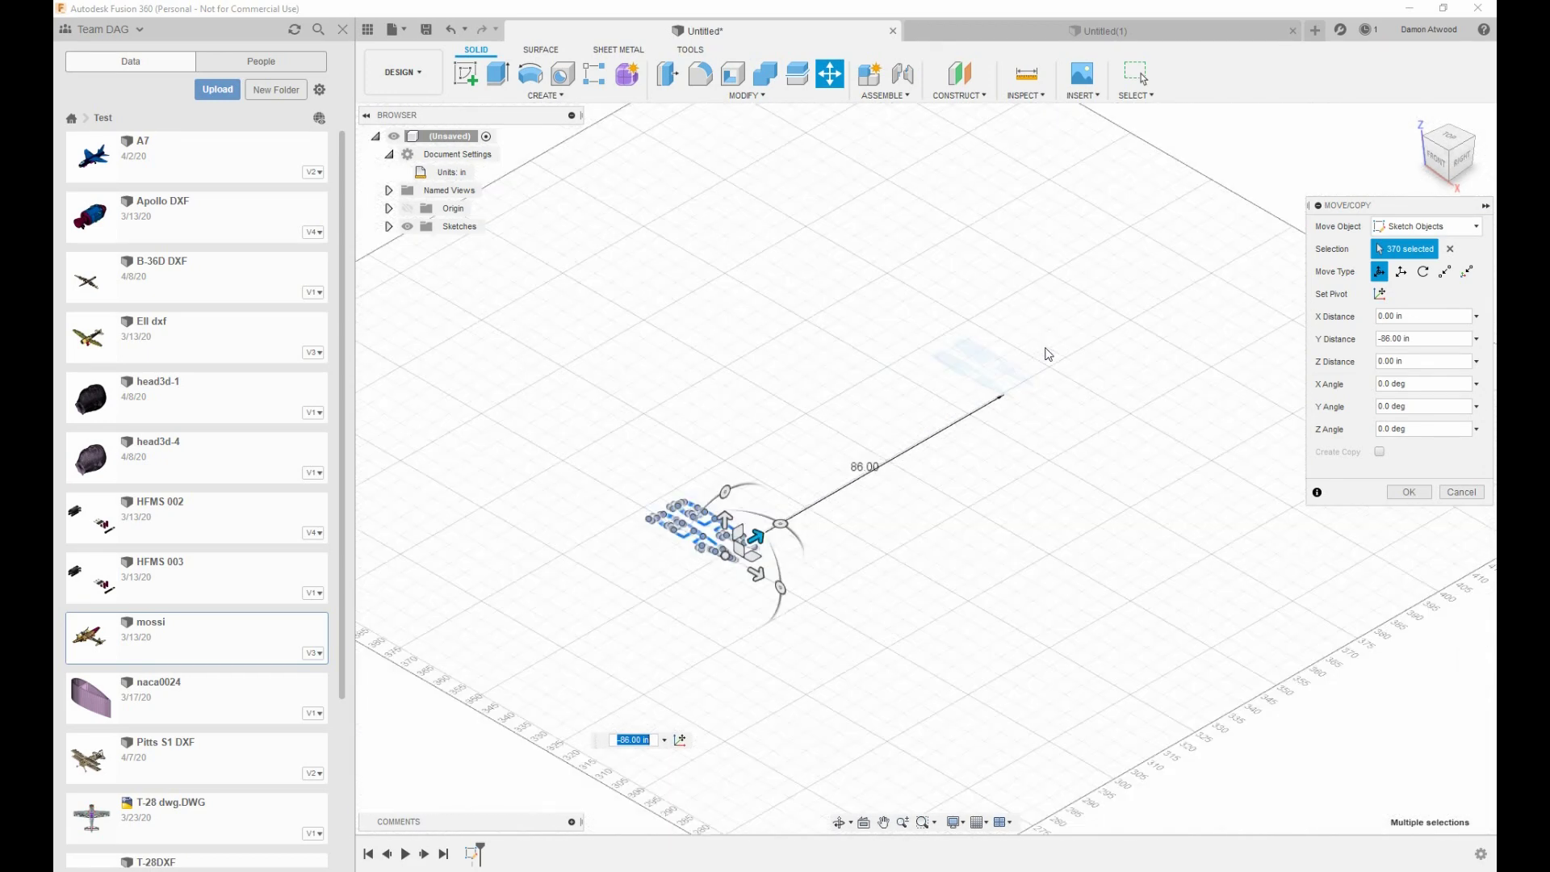
# Extend the rib sketch objects' move along Y to -170 in
pyautogui.scroll(-2, 1047, 355)
pyautogui.moveTo(883, 456); pyautogui.dragTo(640, 601)
pyautogui.scroll(-2, 1040, 284)
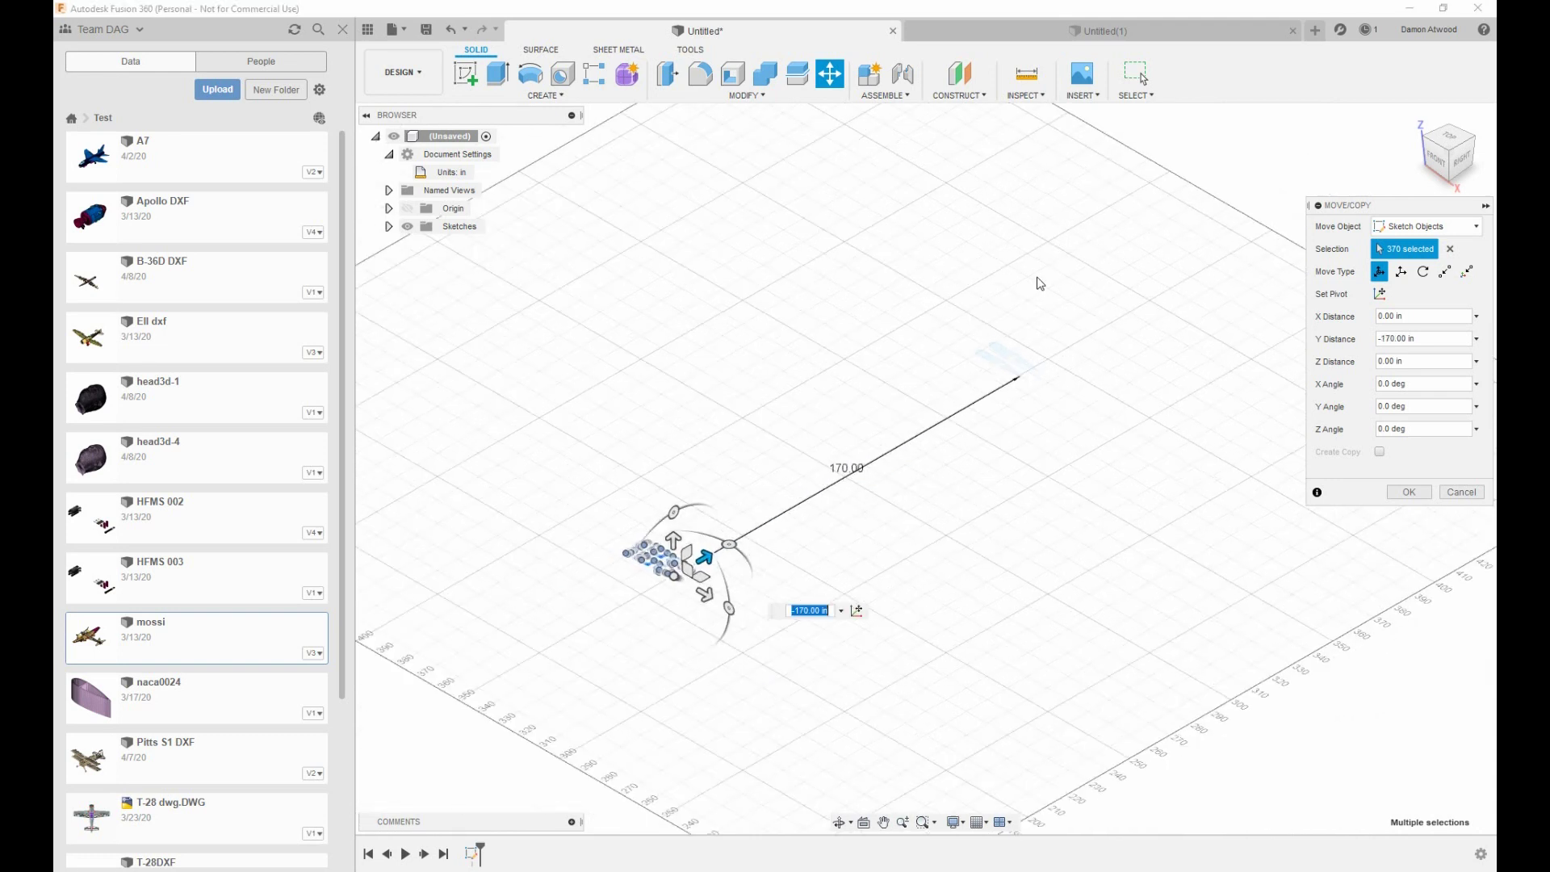
pyautogui.scroll(-4, 1049, 288)
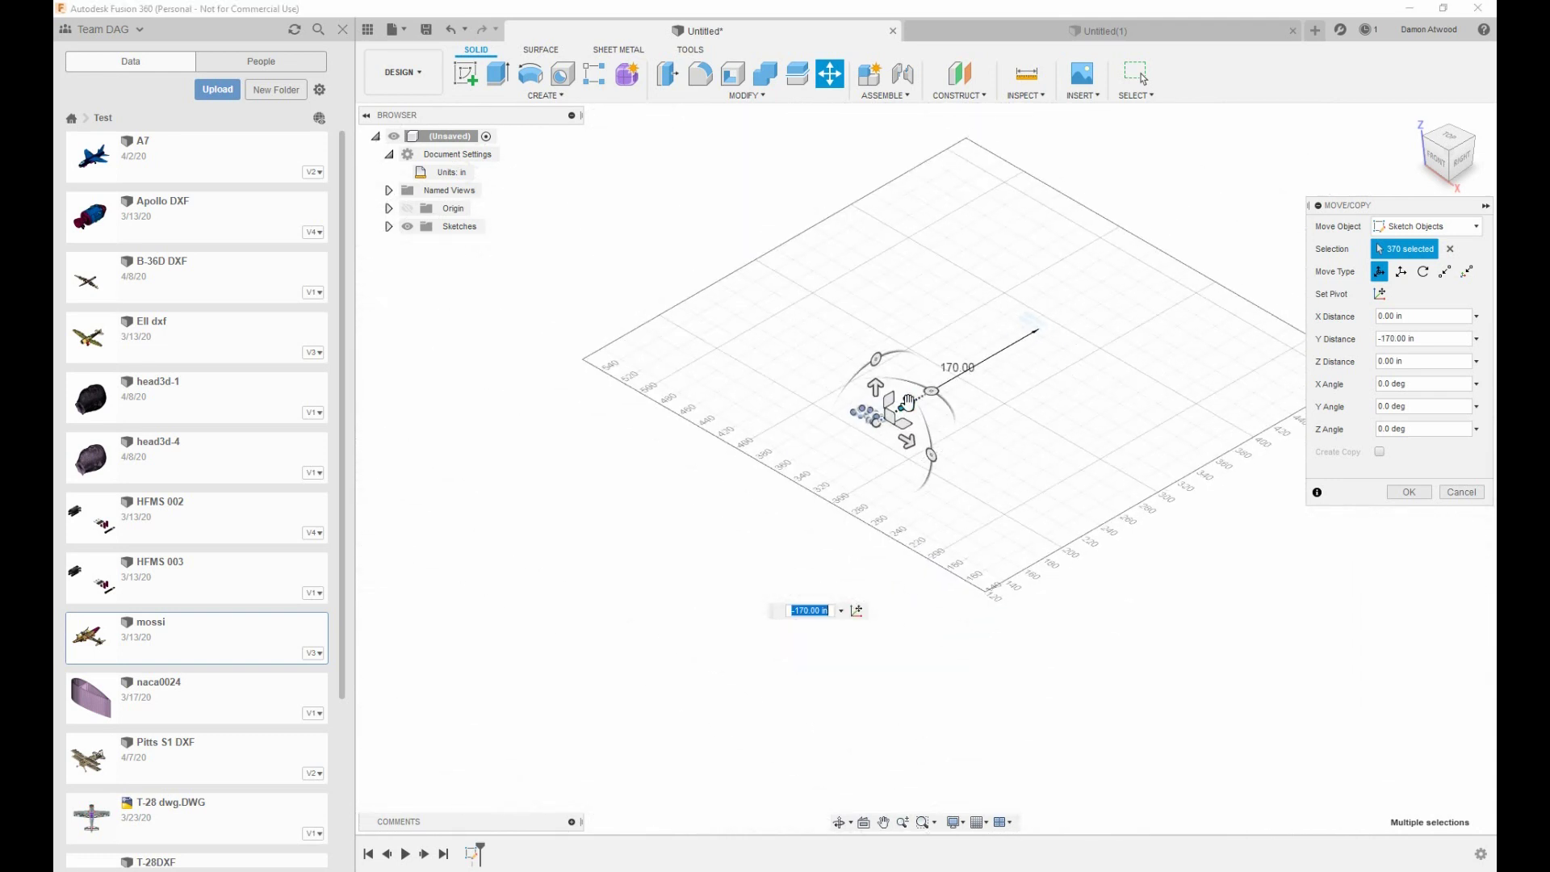
# Move the selected rib sketch objects 340 in along X toward the origin
pyautogui.moveTo(908, 404)
pyautogui.mouseDown()
pyautogui.moveTo(714, 558)
pyautogui.moveTo(965, 720)
pyautogui.moveTo(1027, 734)
pyautogui.moveTo(1036, 768)
pyautogui.mouseUp()
pyautogui.scroll(5, 1025, 739)
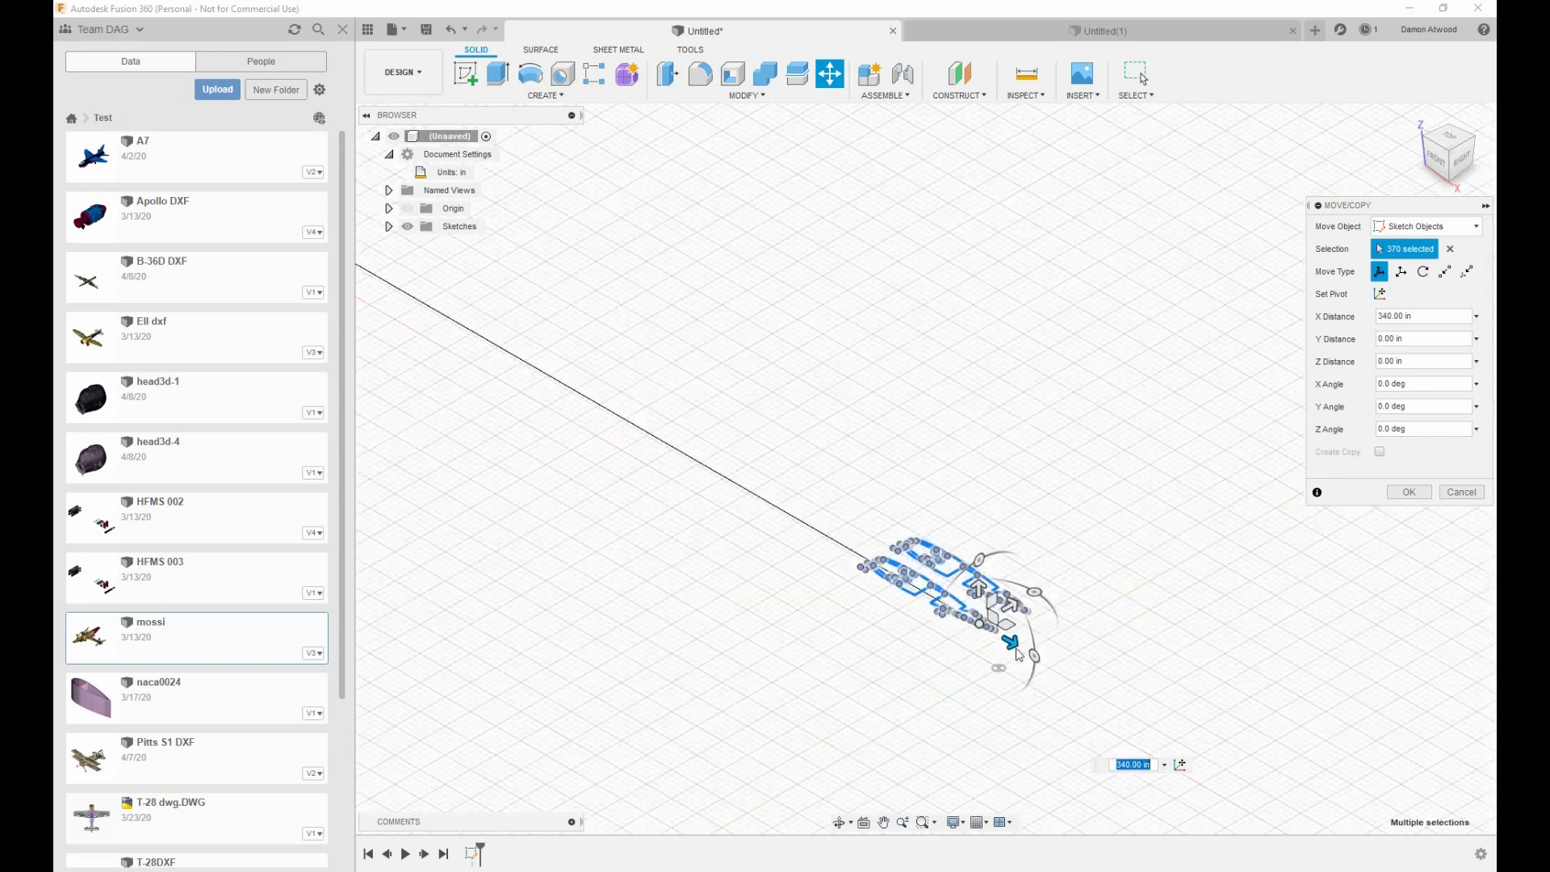
pyautogui.scroll(4, 1020, 655)
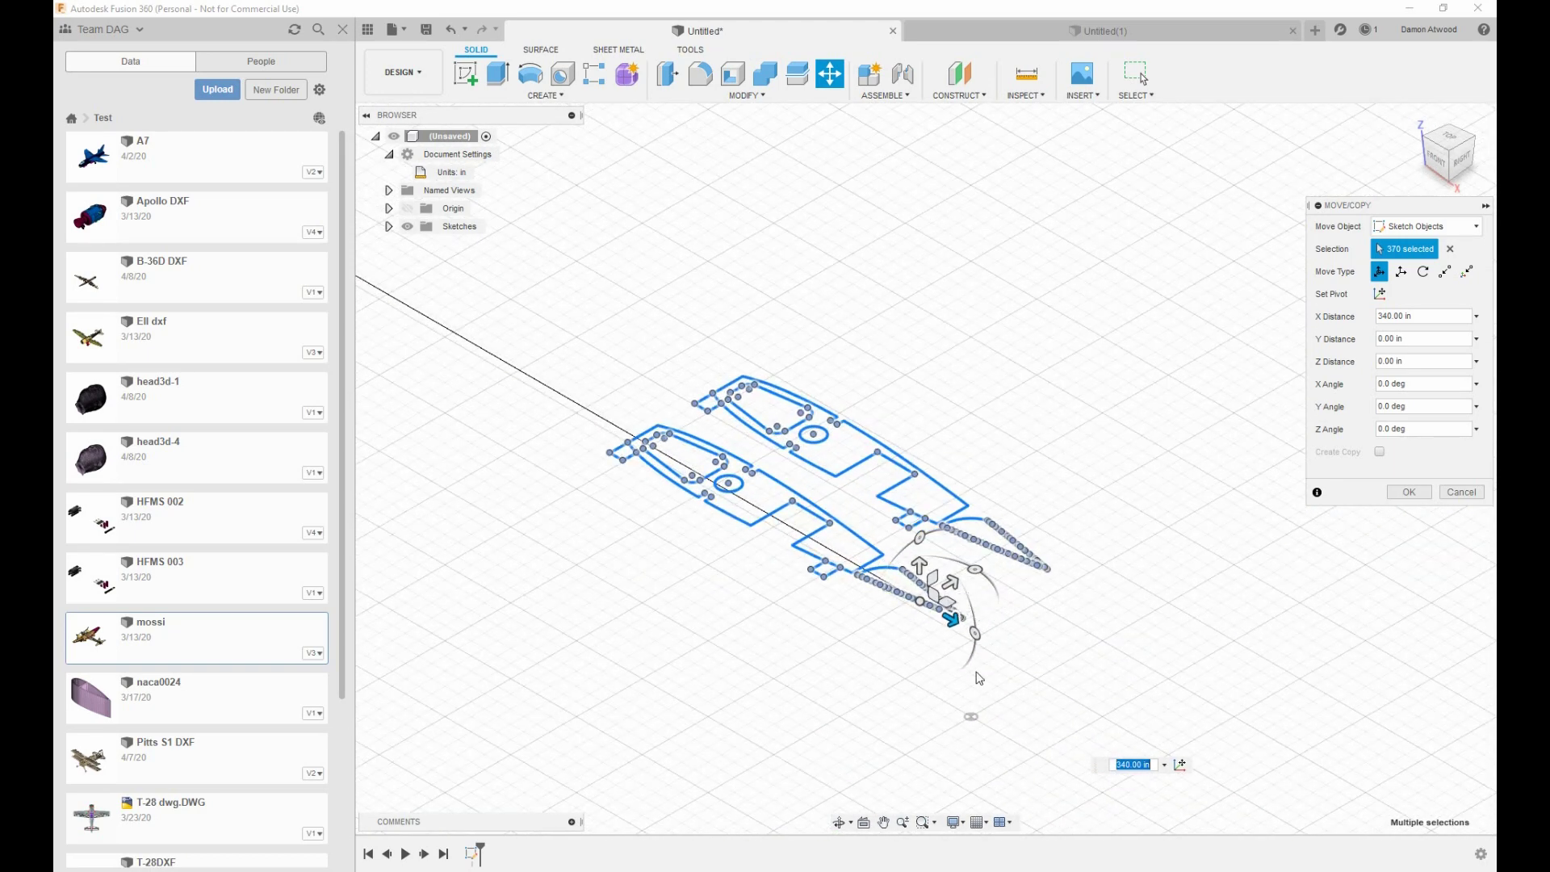
# Nudge the rib sketch objects so the origin lies between the two ribs, ending with 3 in along X, and accept the move
pyautogui.scroll(-5, 969, 613)
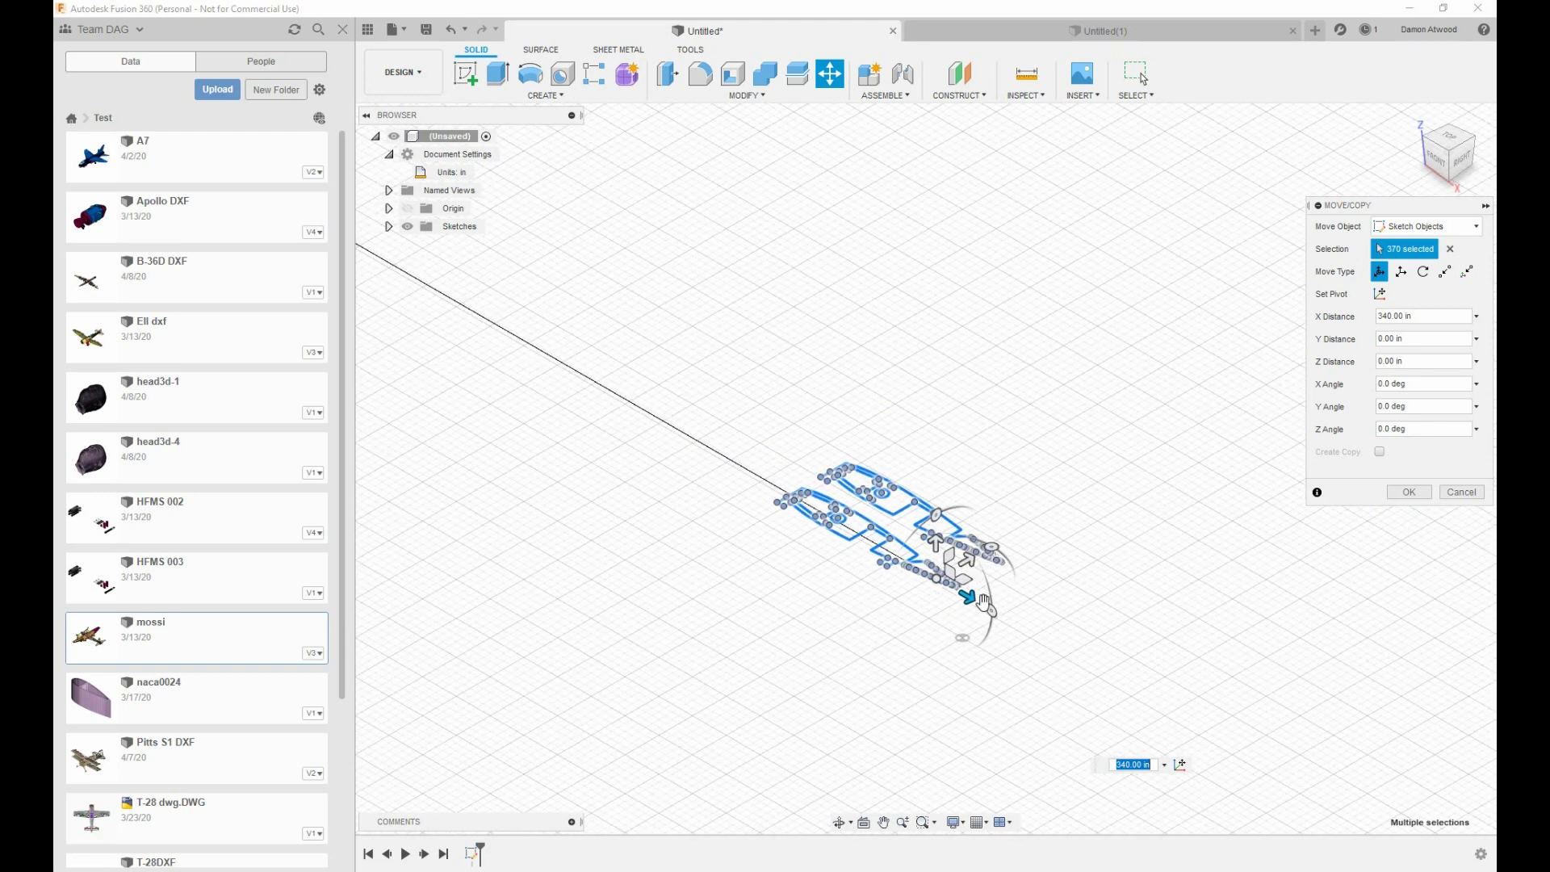
pyautogui.moveTo(974, 597)
pyautogui.mouseDown()
pyautogui.moveTo(1077, 676)
pyautogui.moveTo(1055, 657)
pyautogui.mouseUp()
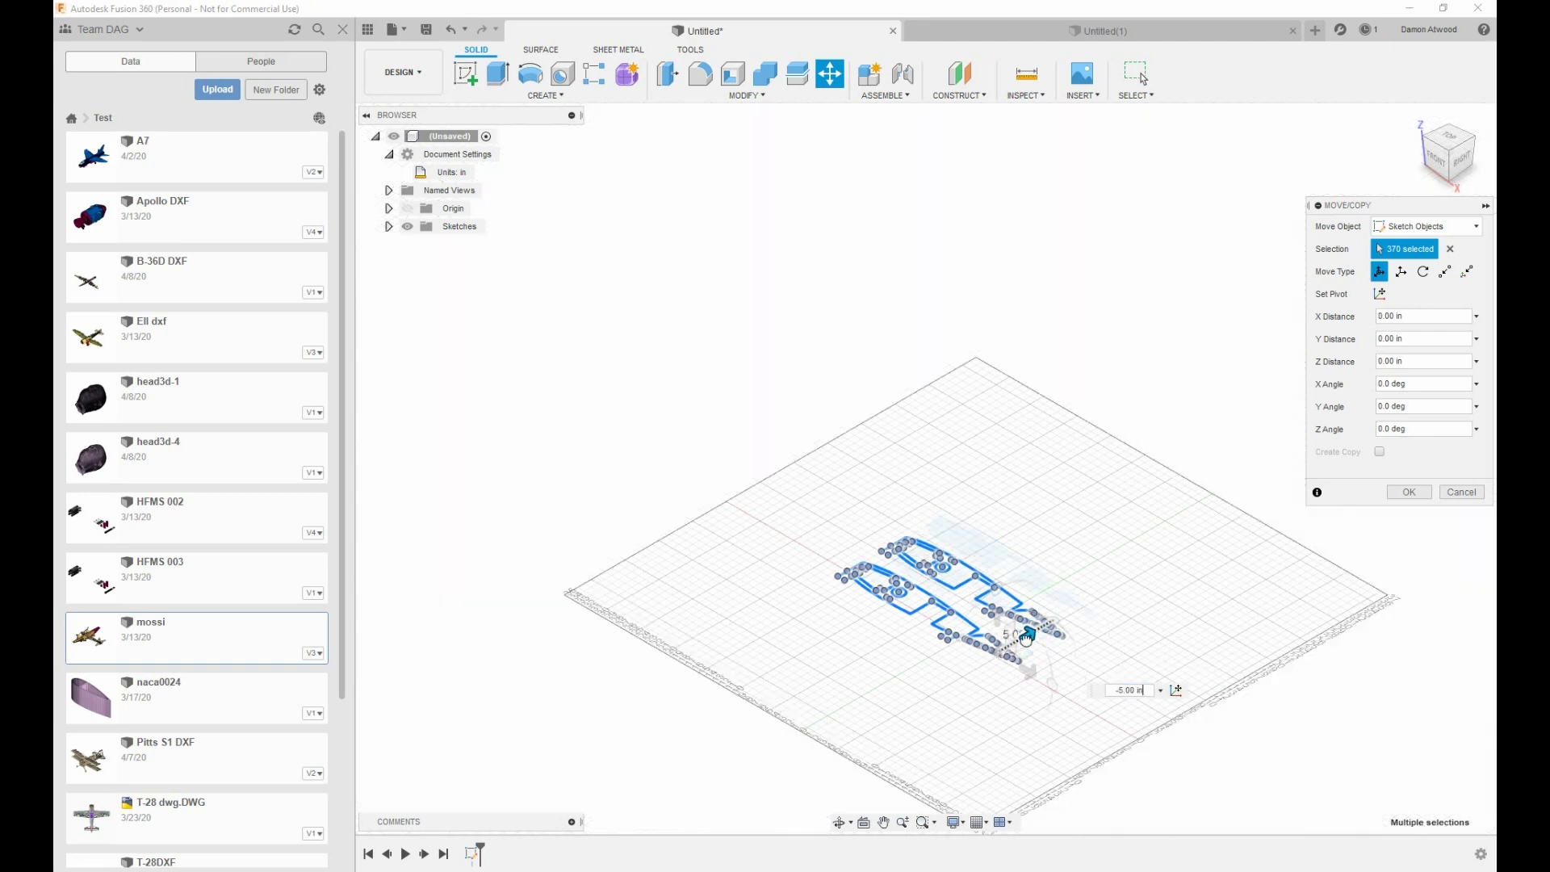
pyautogui.moveTo(1023, 636)
pyautogui.mouseDown()
pyautogui.moveTo(1001, 686)
pyautogui.moveTo(1025, 701)
pyautogui.mouseUp()
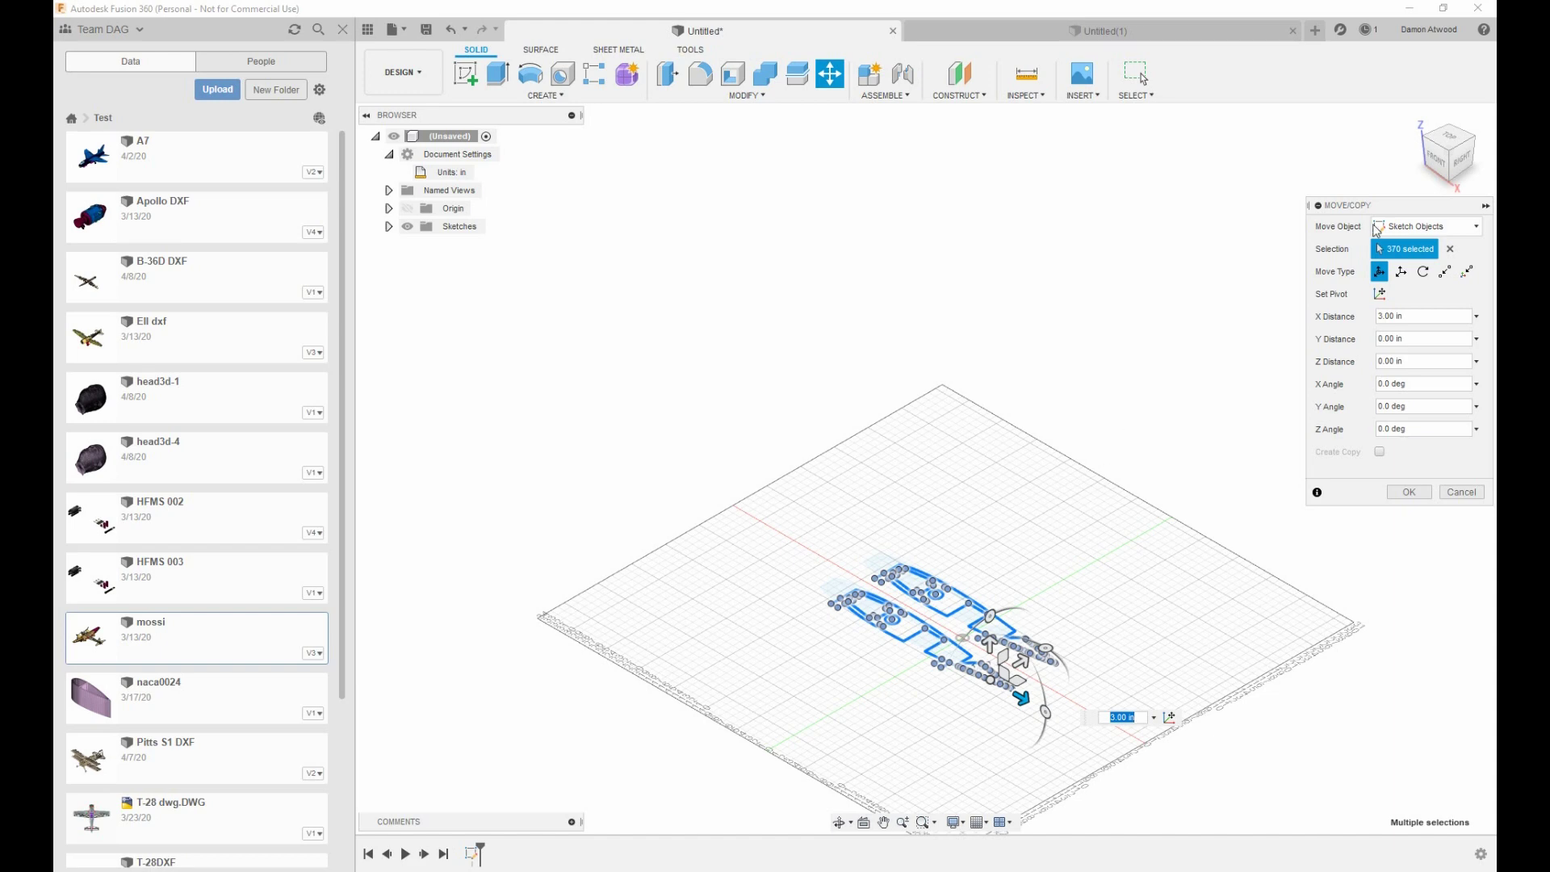
pyautogui.click(1433, 166)
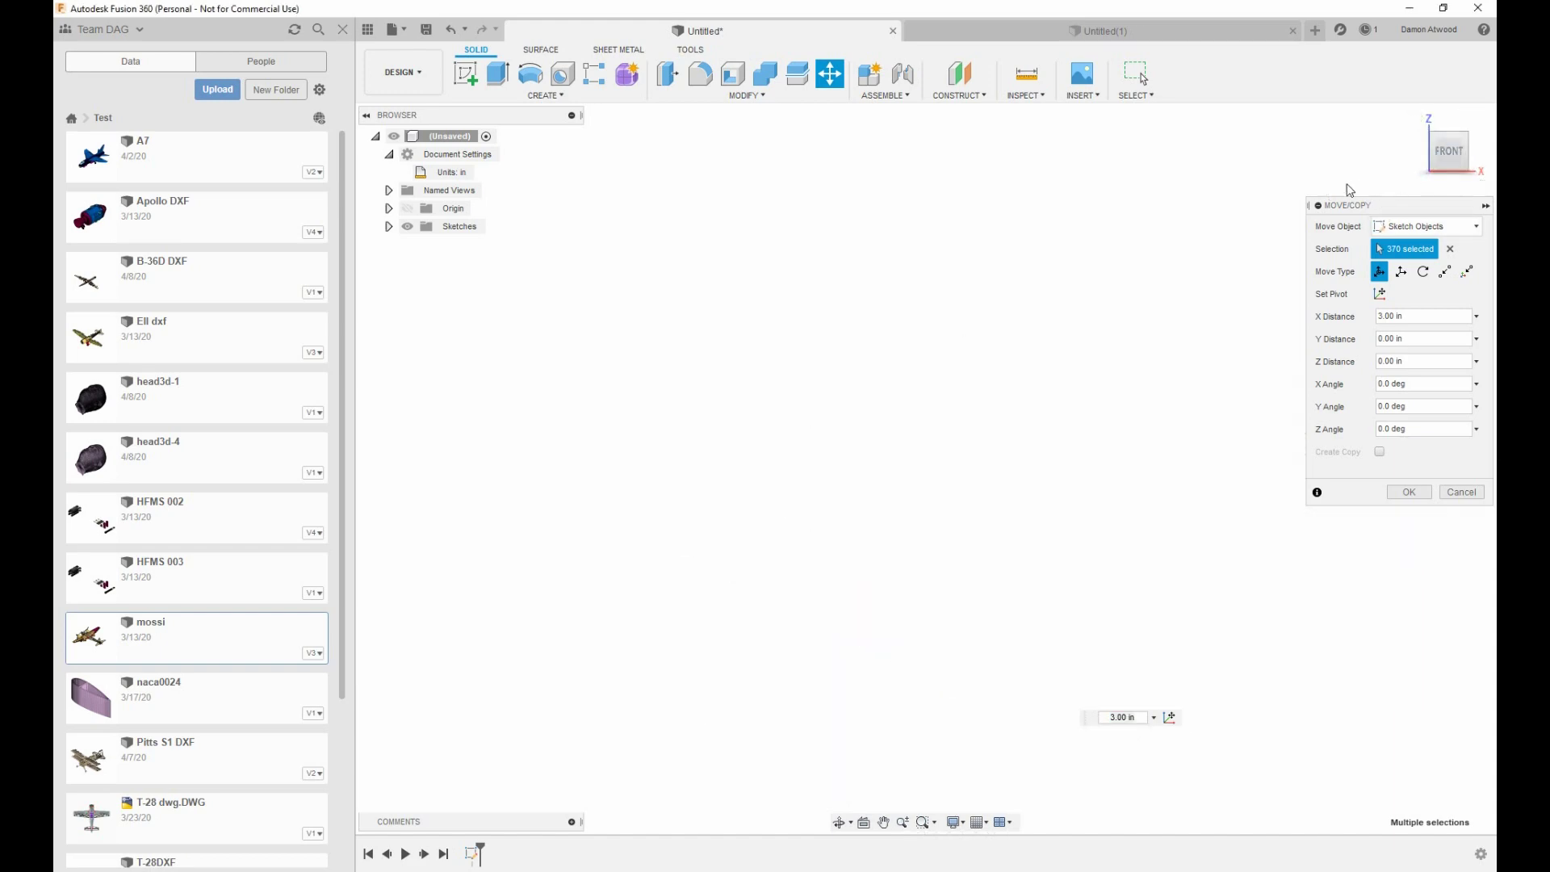
pyautogui.click(1411, 119)
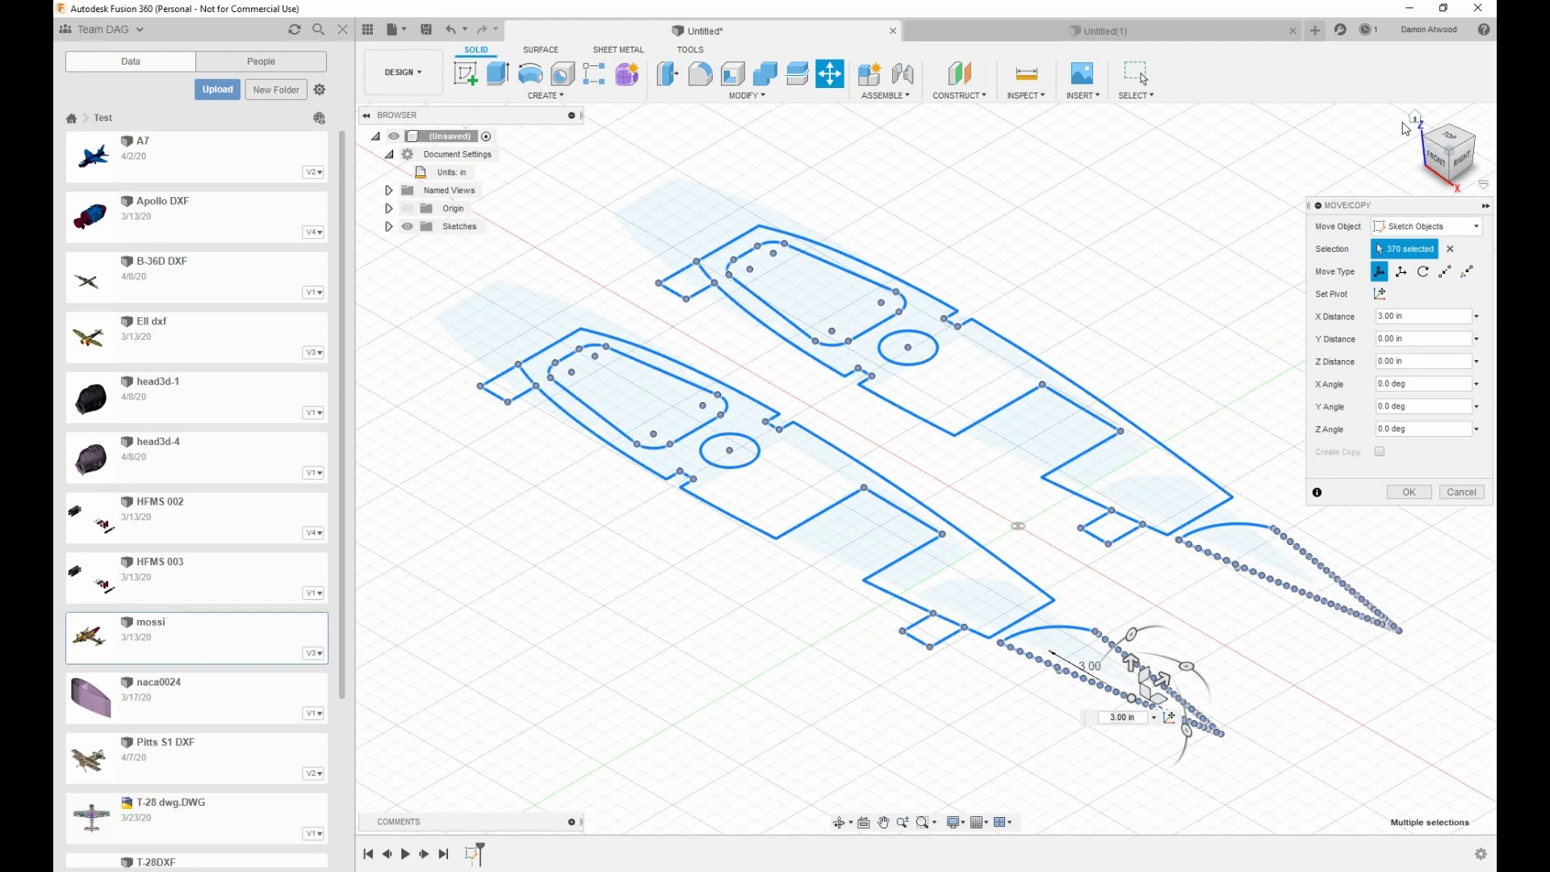
pyautogui.click(1420, 161)
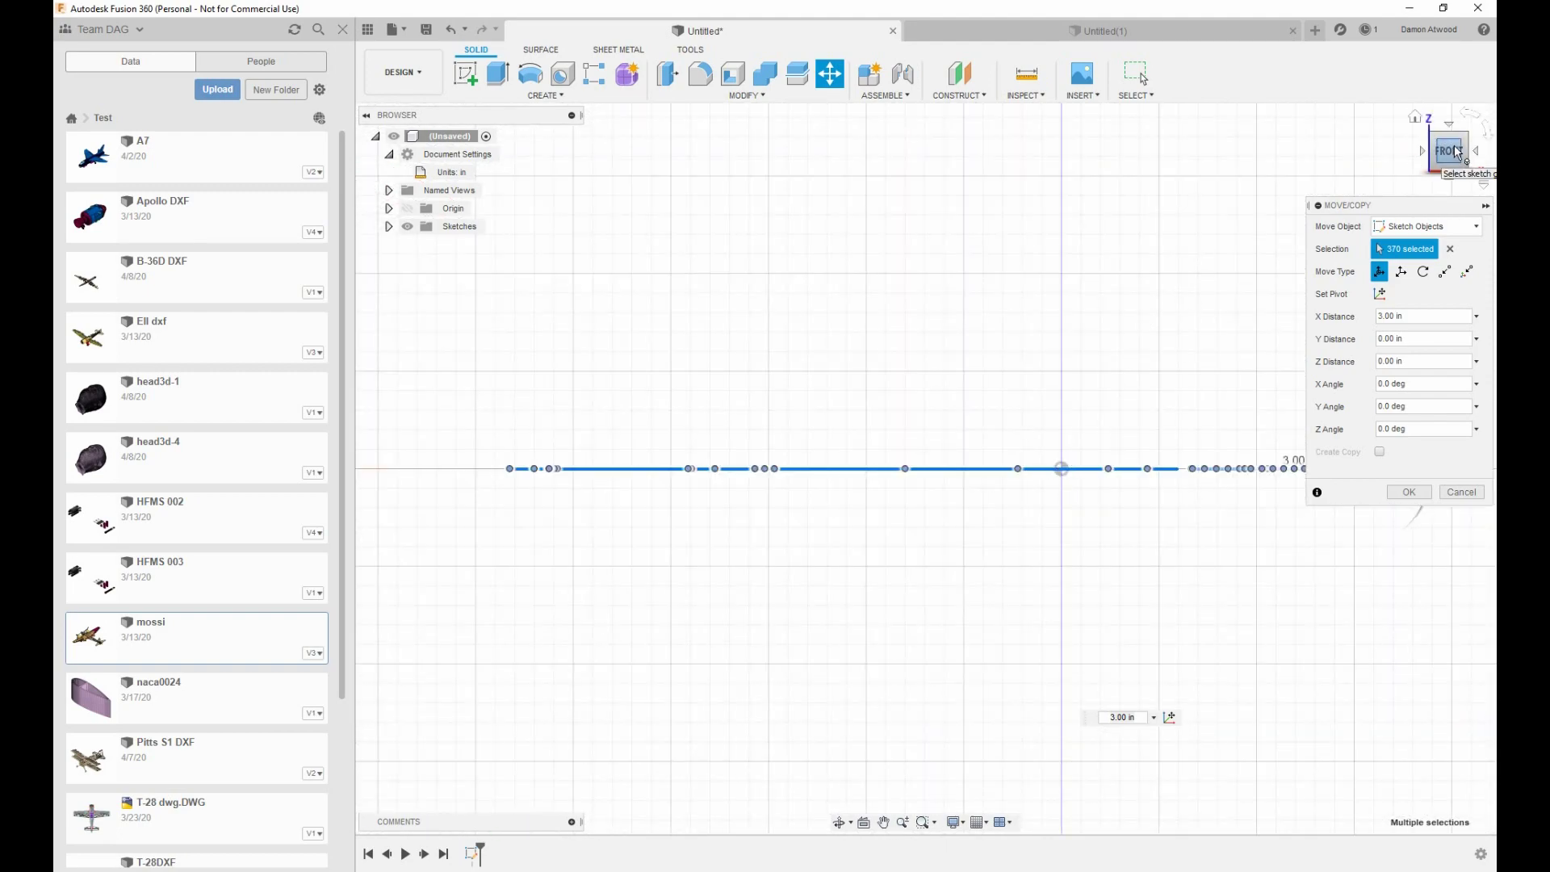
pyautogui.click(1413, 120)
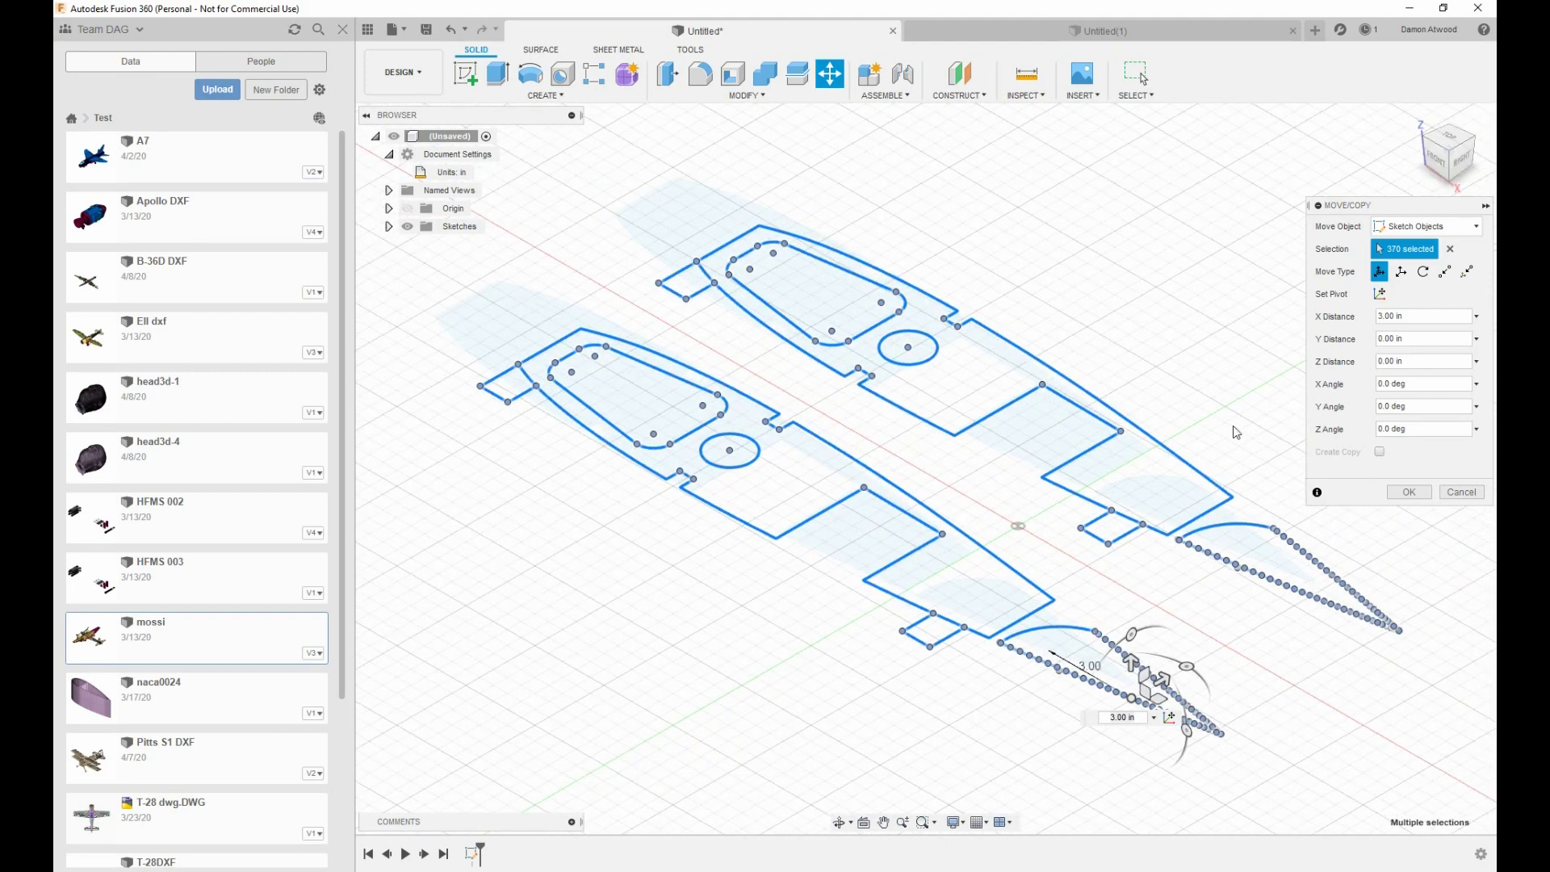
pyautogui.click(1414, 493)
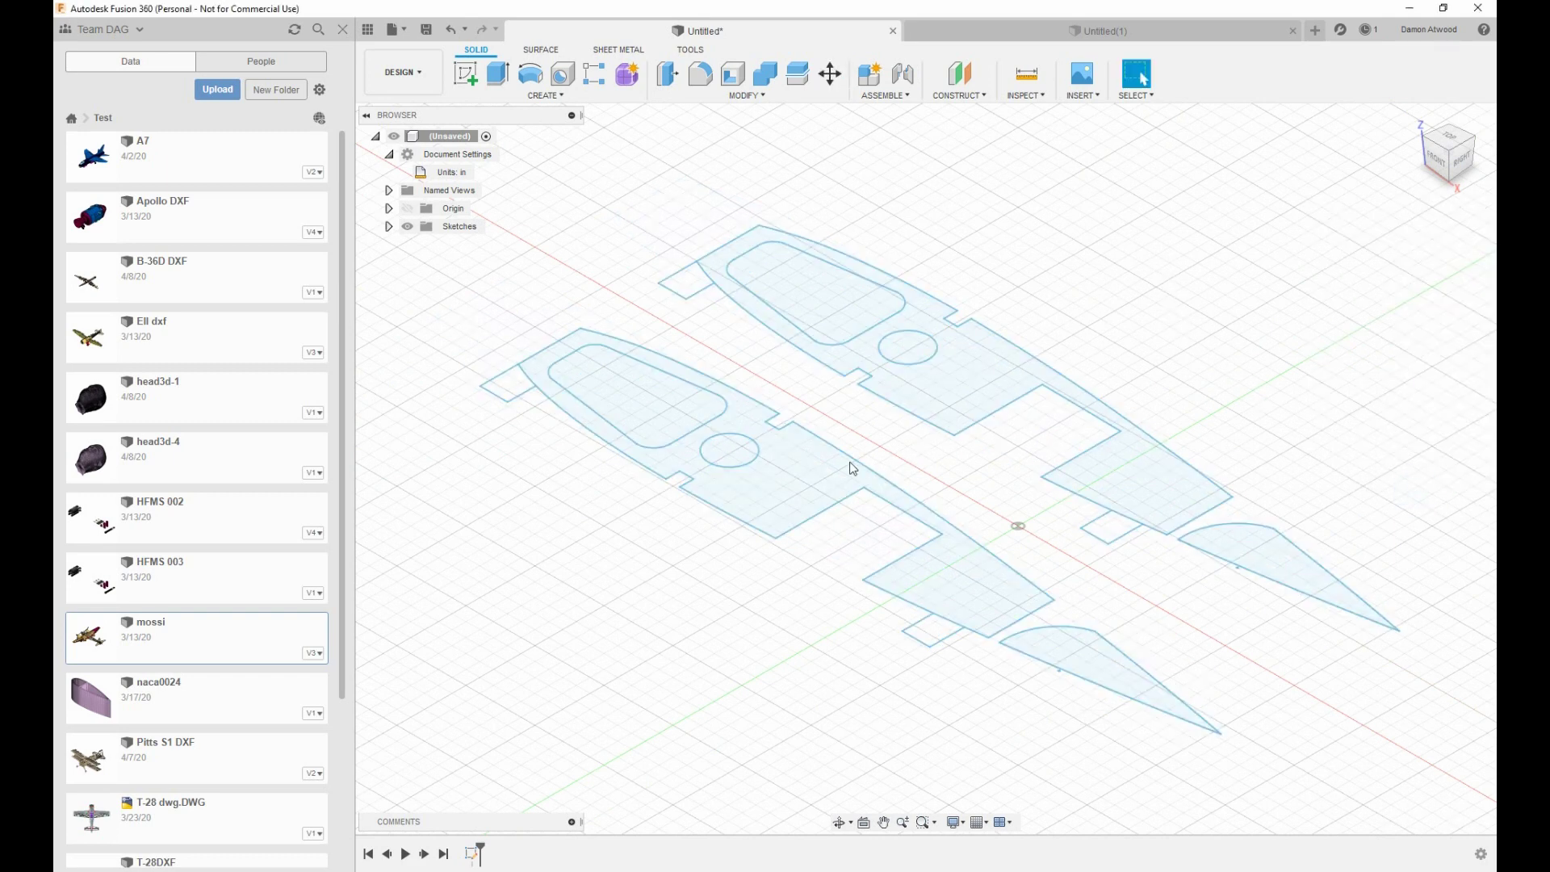
# Extrude the main profile of the front rib 0.125 in as a new body
pyautogui.click(797, 481)
pyautogui.click(796, 482)
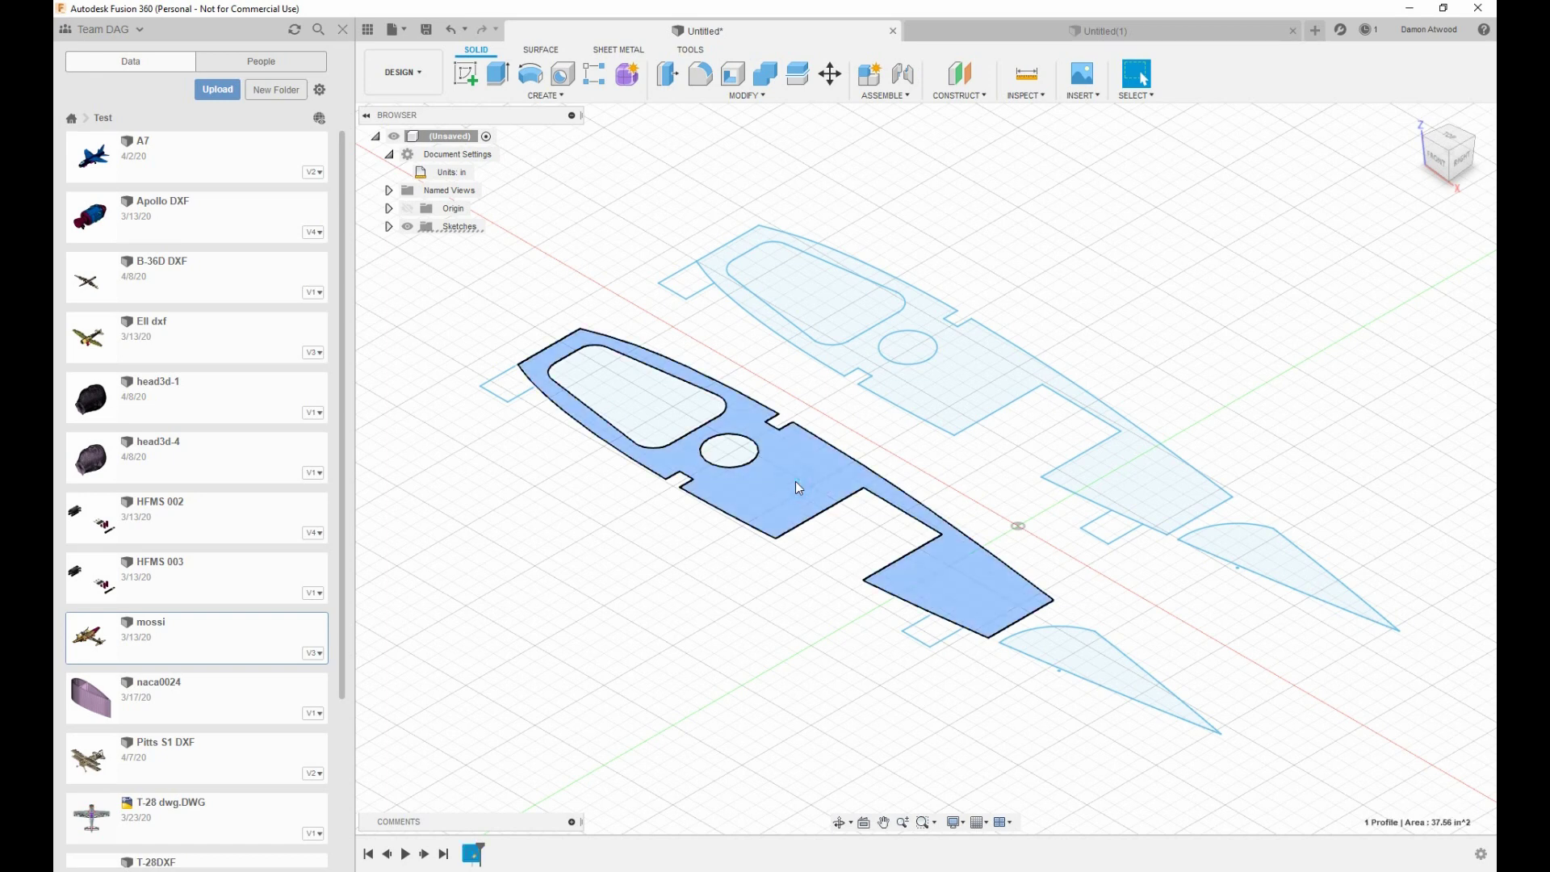
pyautogui.press('e')
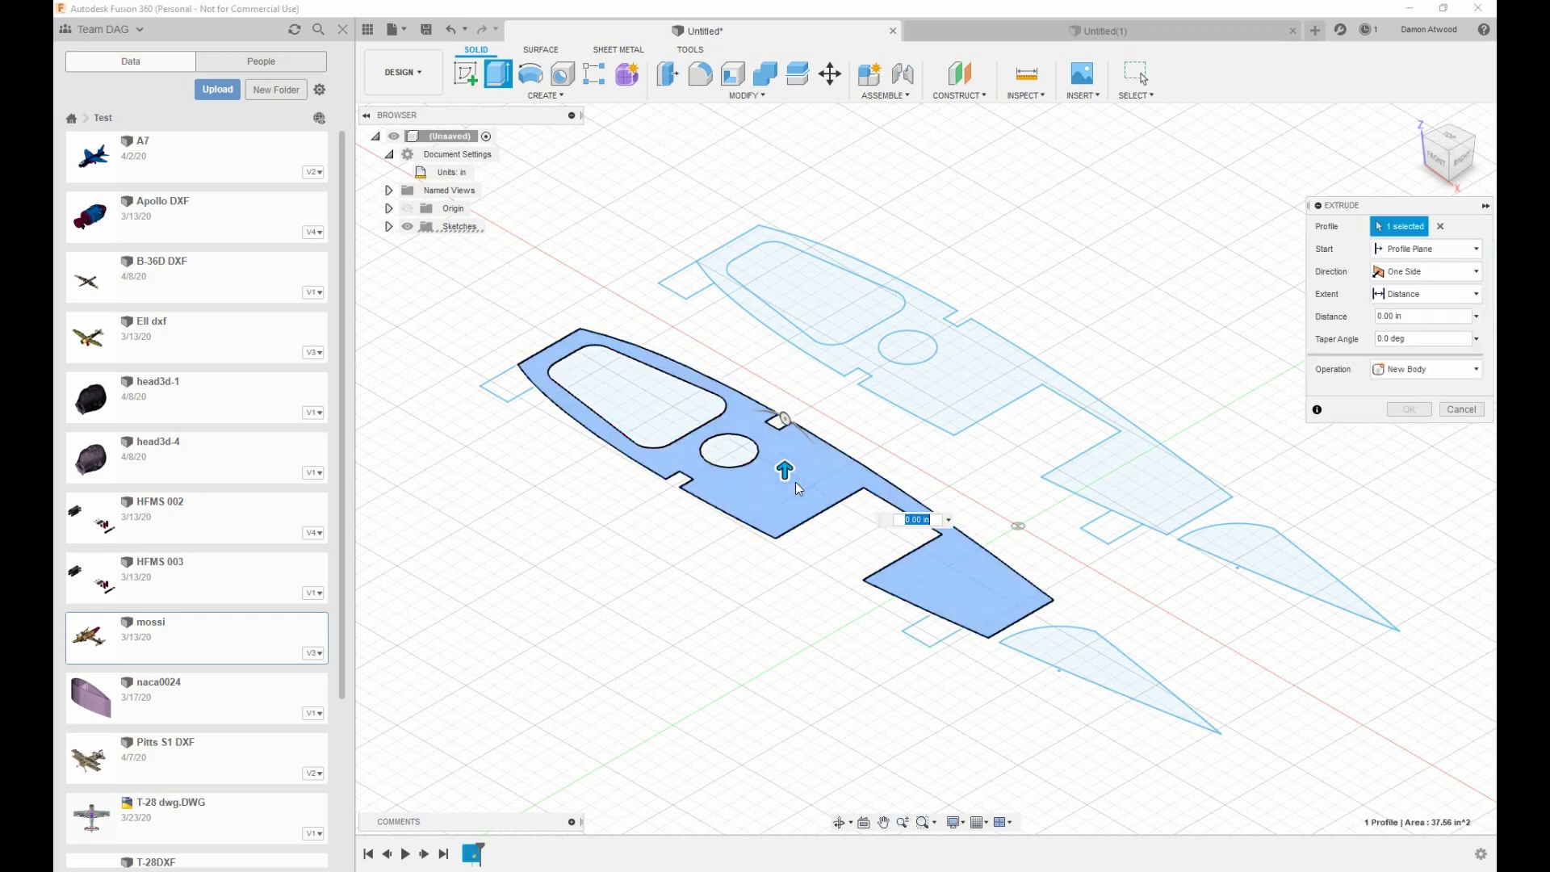
pyautogui.write('.125')
pyautogui.press('Return')
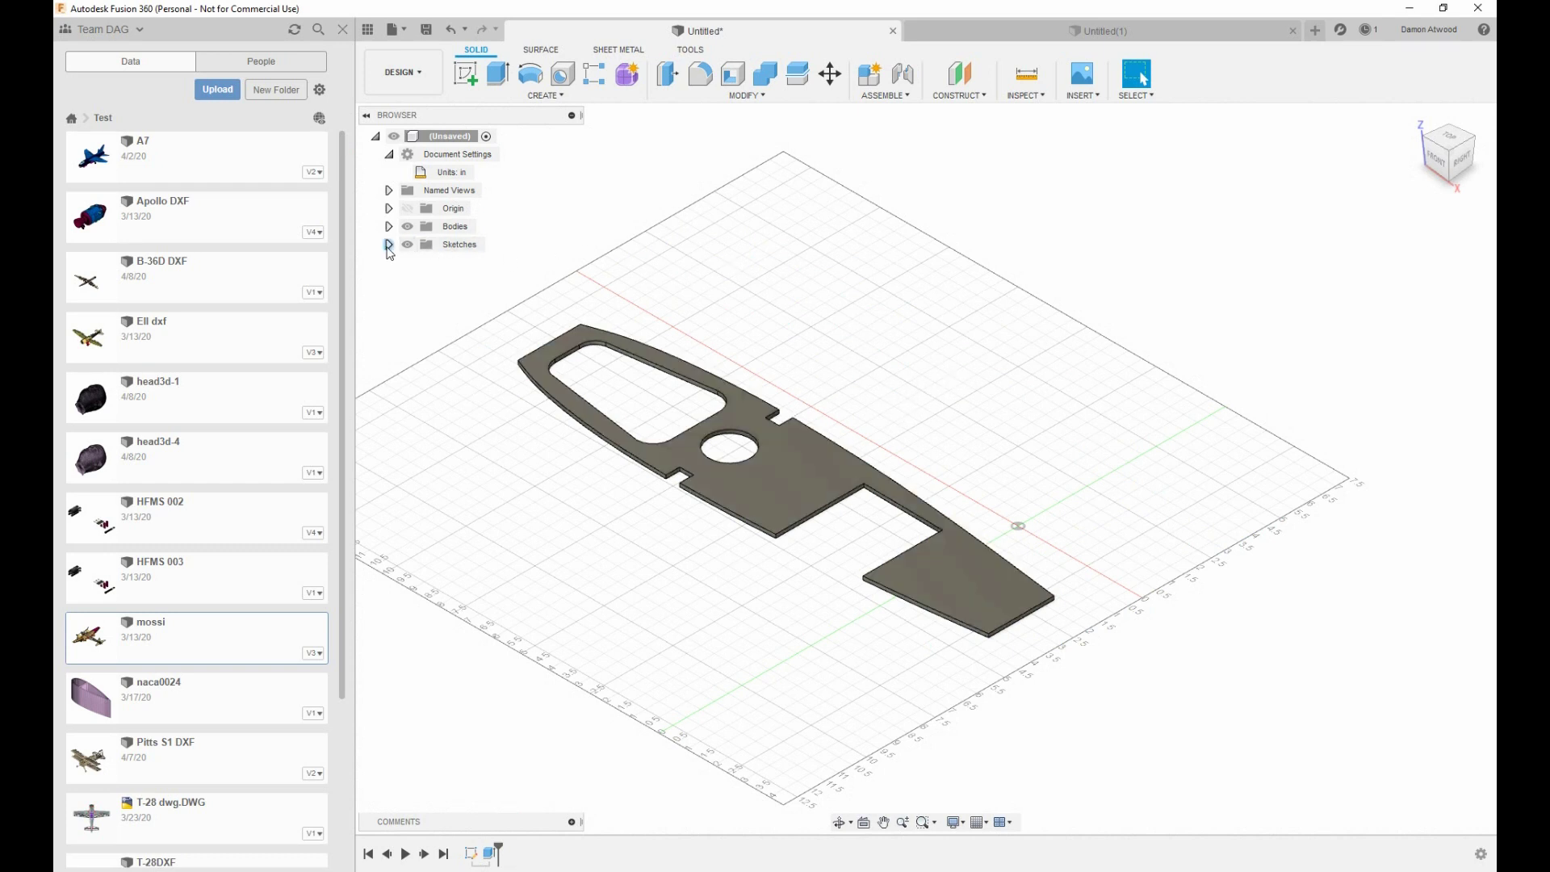
# Make the test ribs.3 sketch visible again
pyautogui.click(388, 244)
pyautogui.click(420, 263)
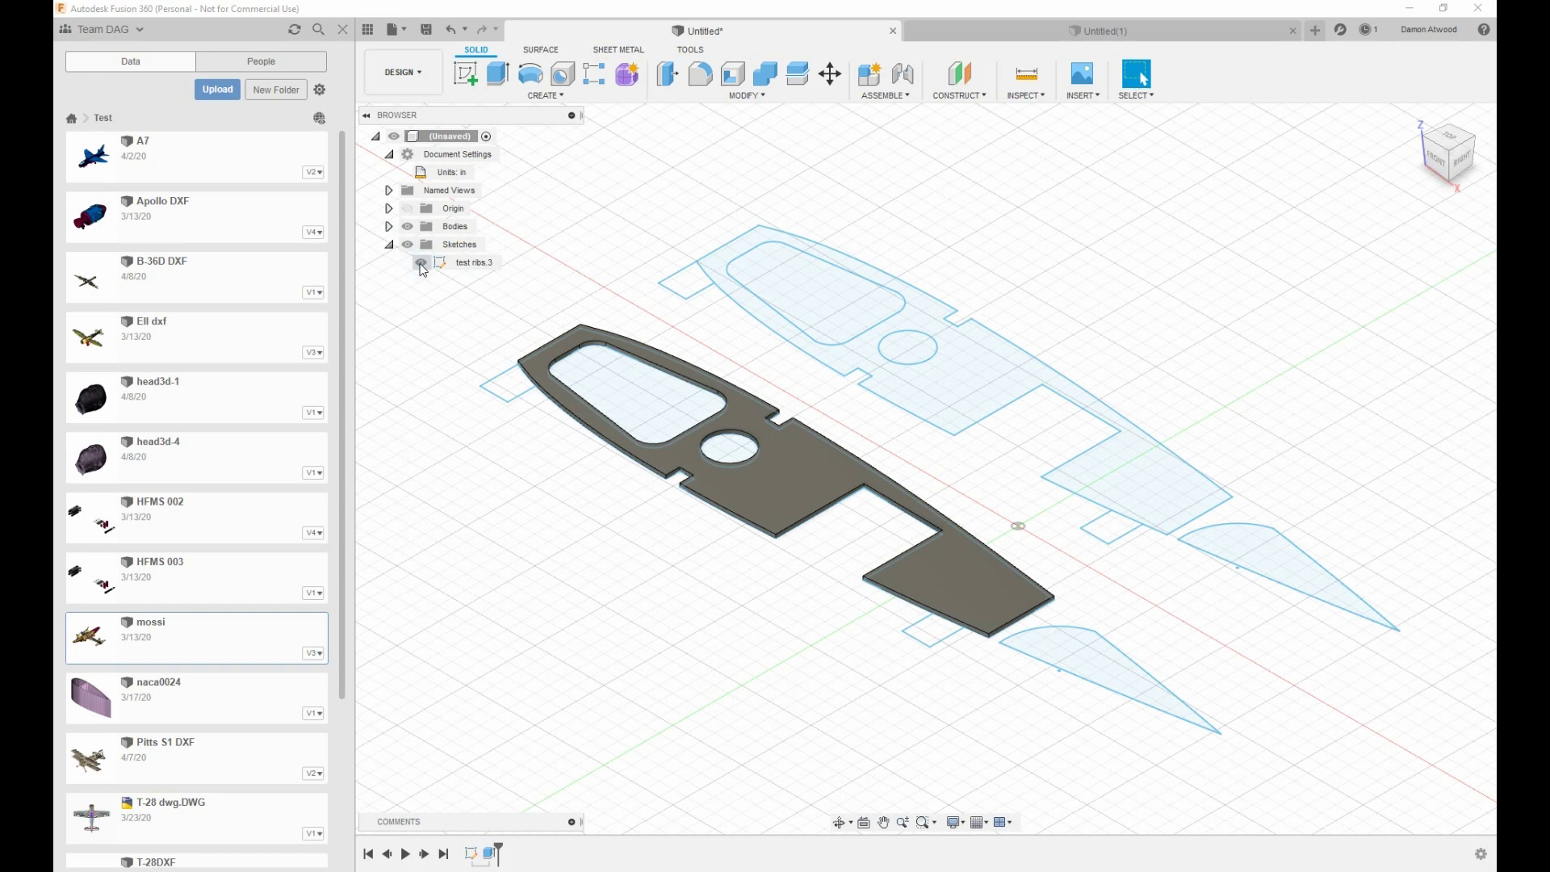
pyautogui.click(966, 399)
pyautogui.click(688, 207)
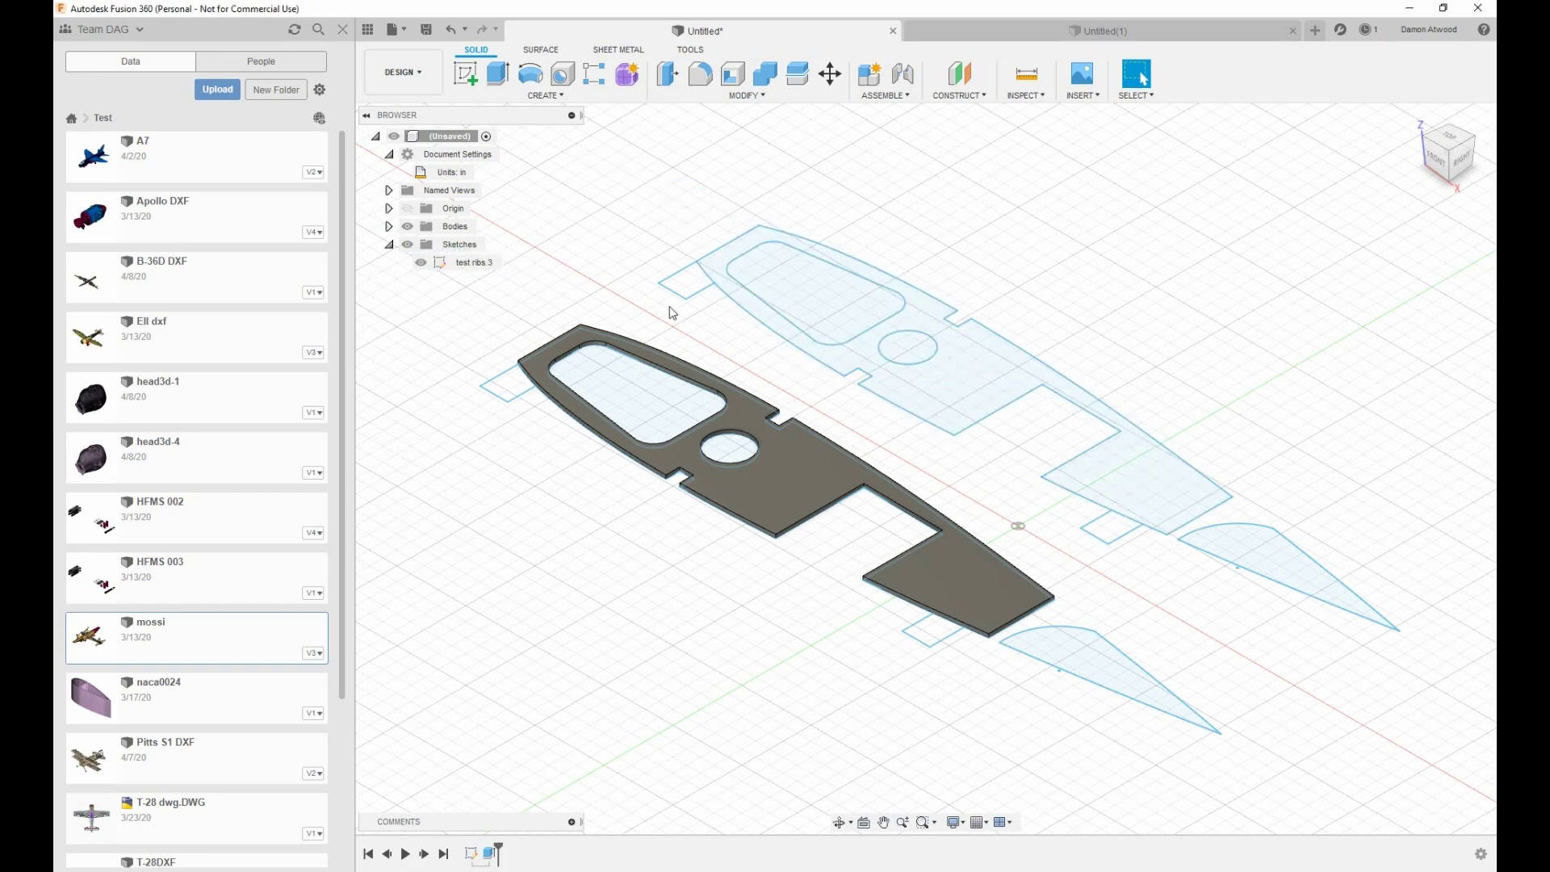
# Create a new component under the root of the design and name it rib2
pyautogui.rightClick(466, 139)
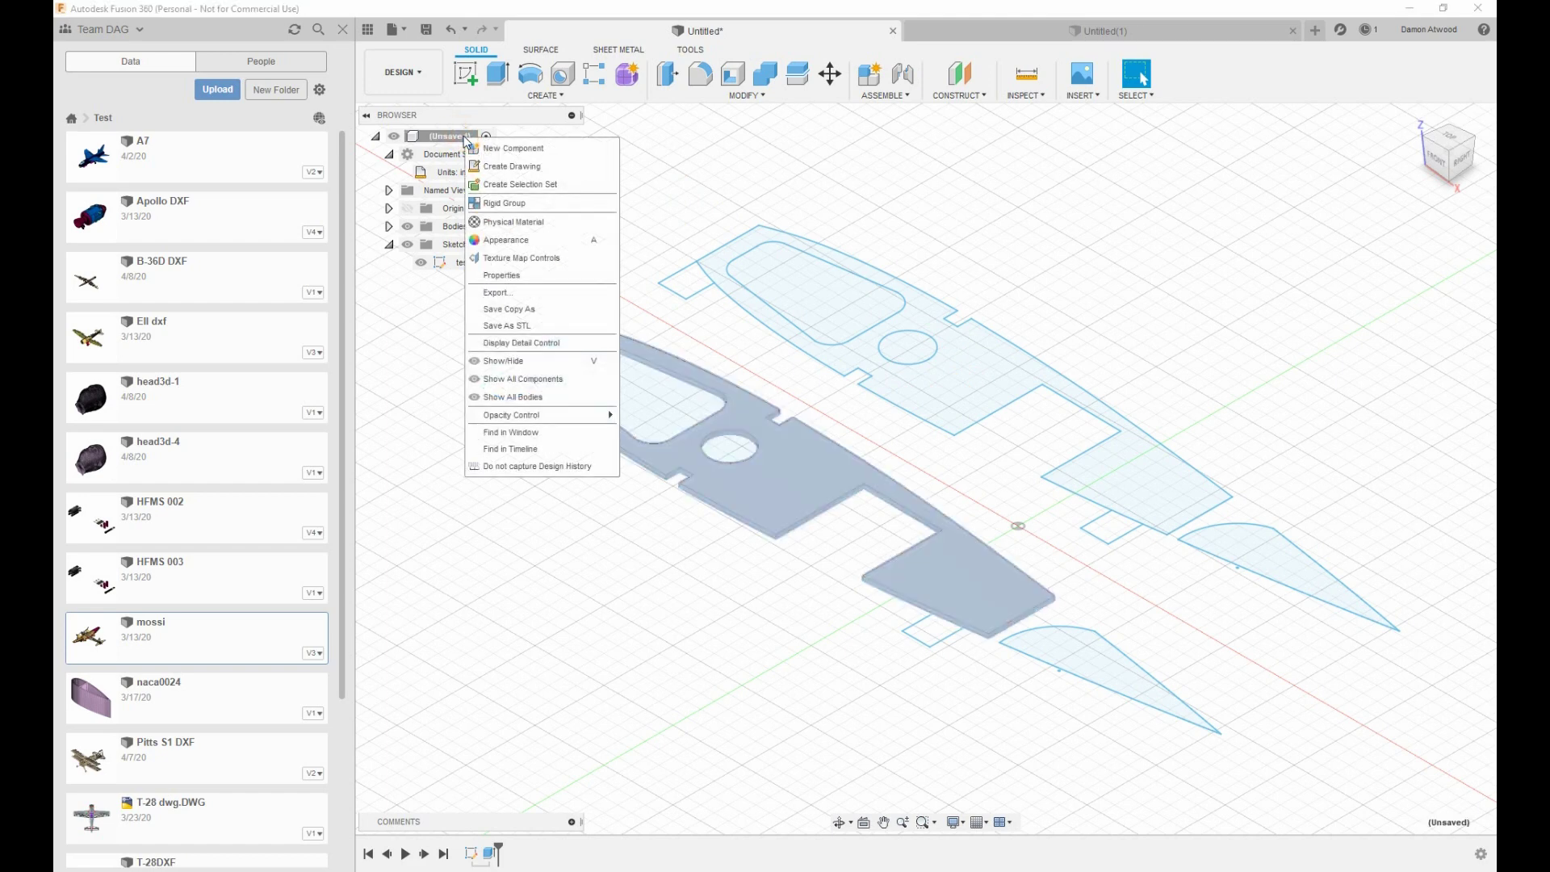
pyautogui.click(517, 150)
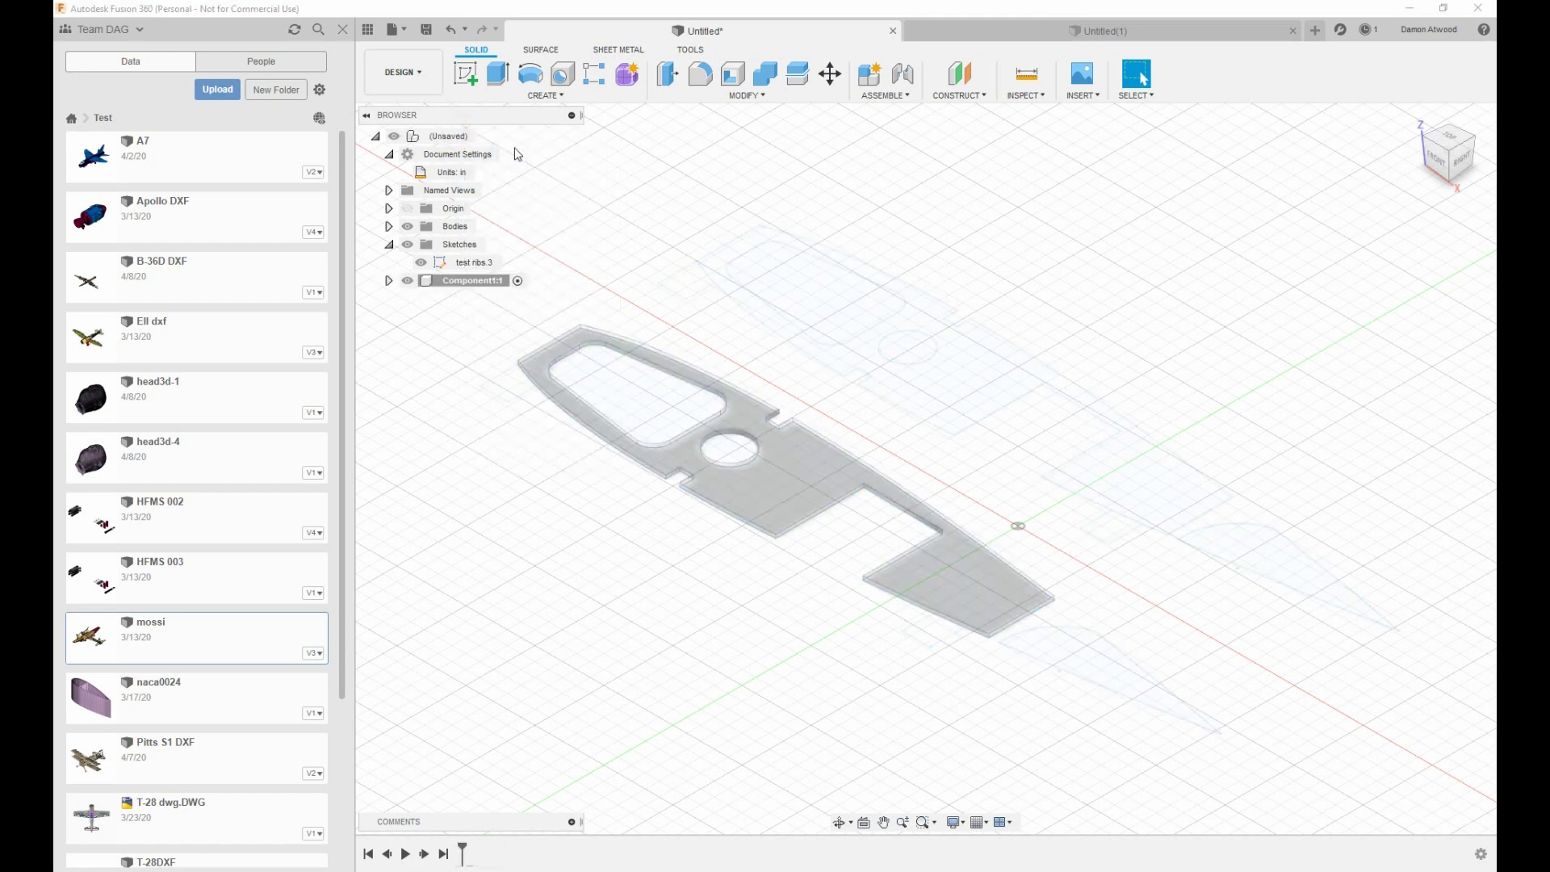
pyautogui.click(471, 283)
pyautogui.click(469, 283)
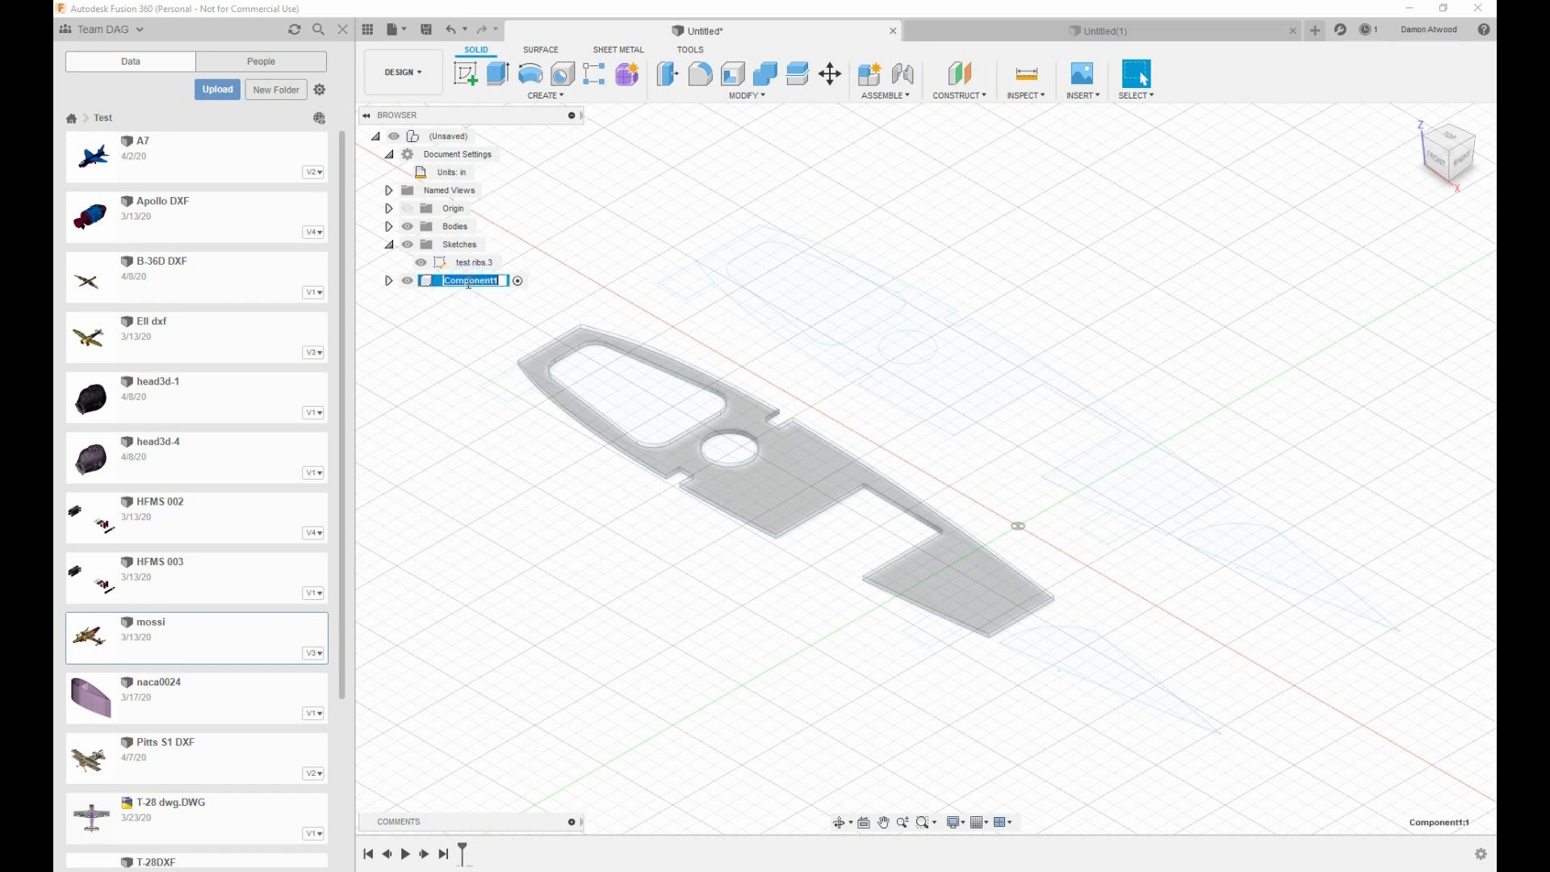
pyautogui.write('rib2')
pyautogui.press('Return')
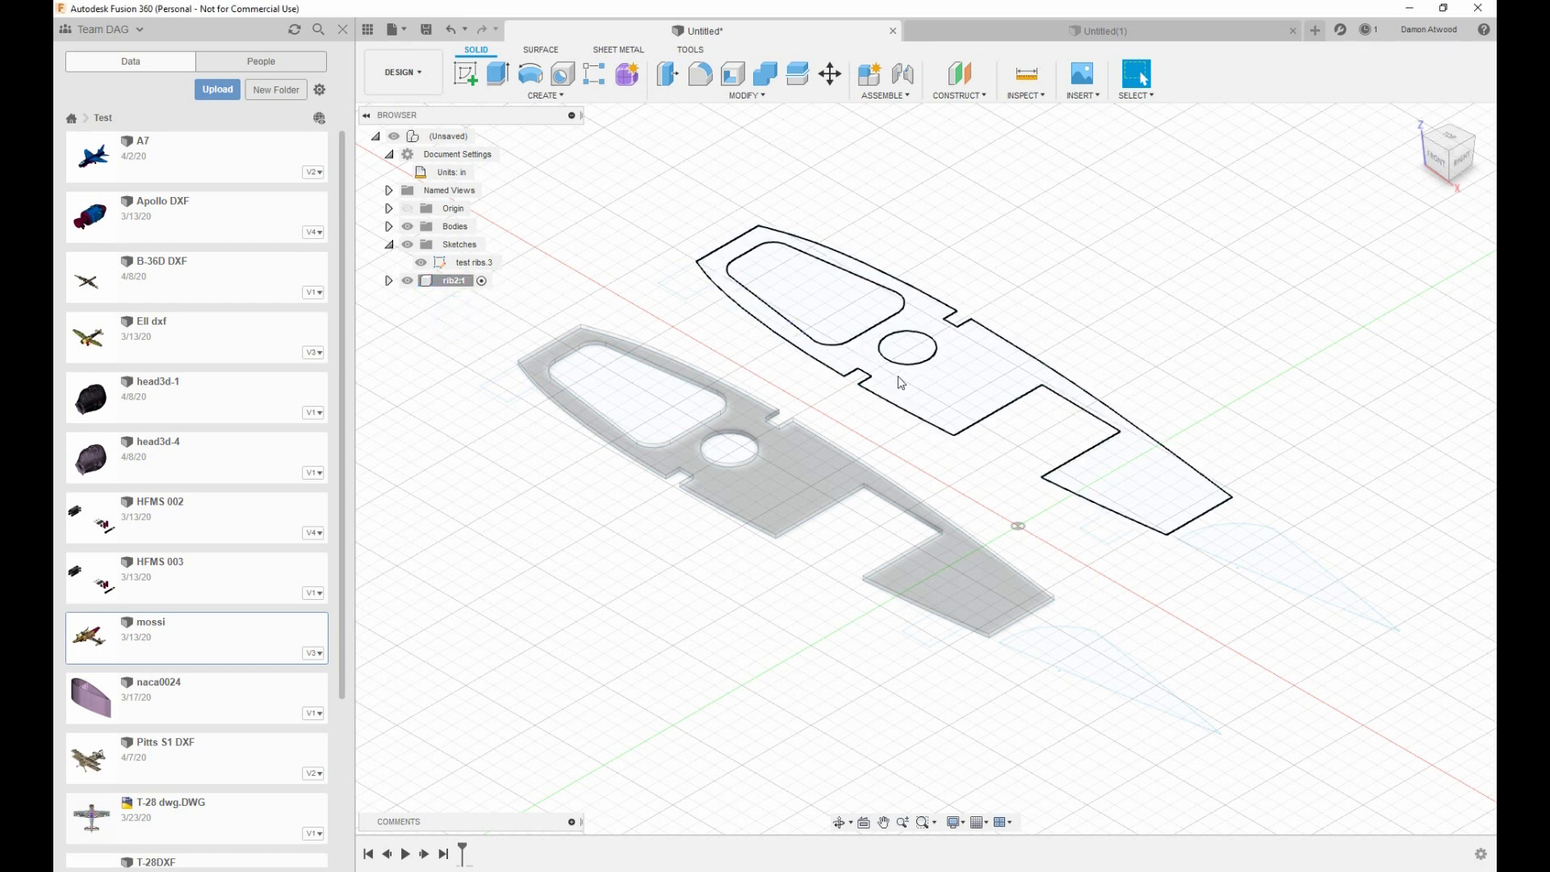
# Extrude the main profile of the second rib 0.12 in inside the rib2 component
pyautogui.click(912, 389)
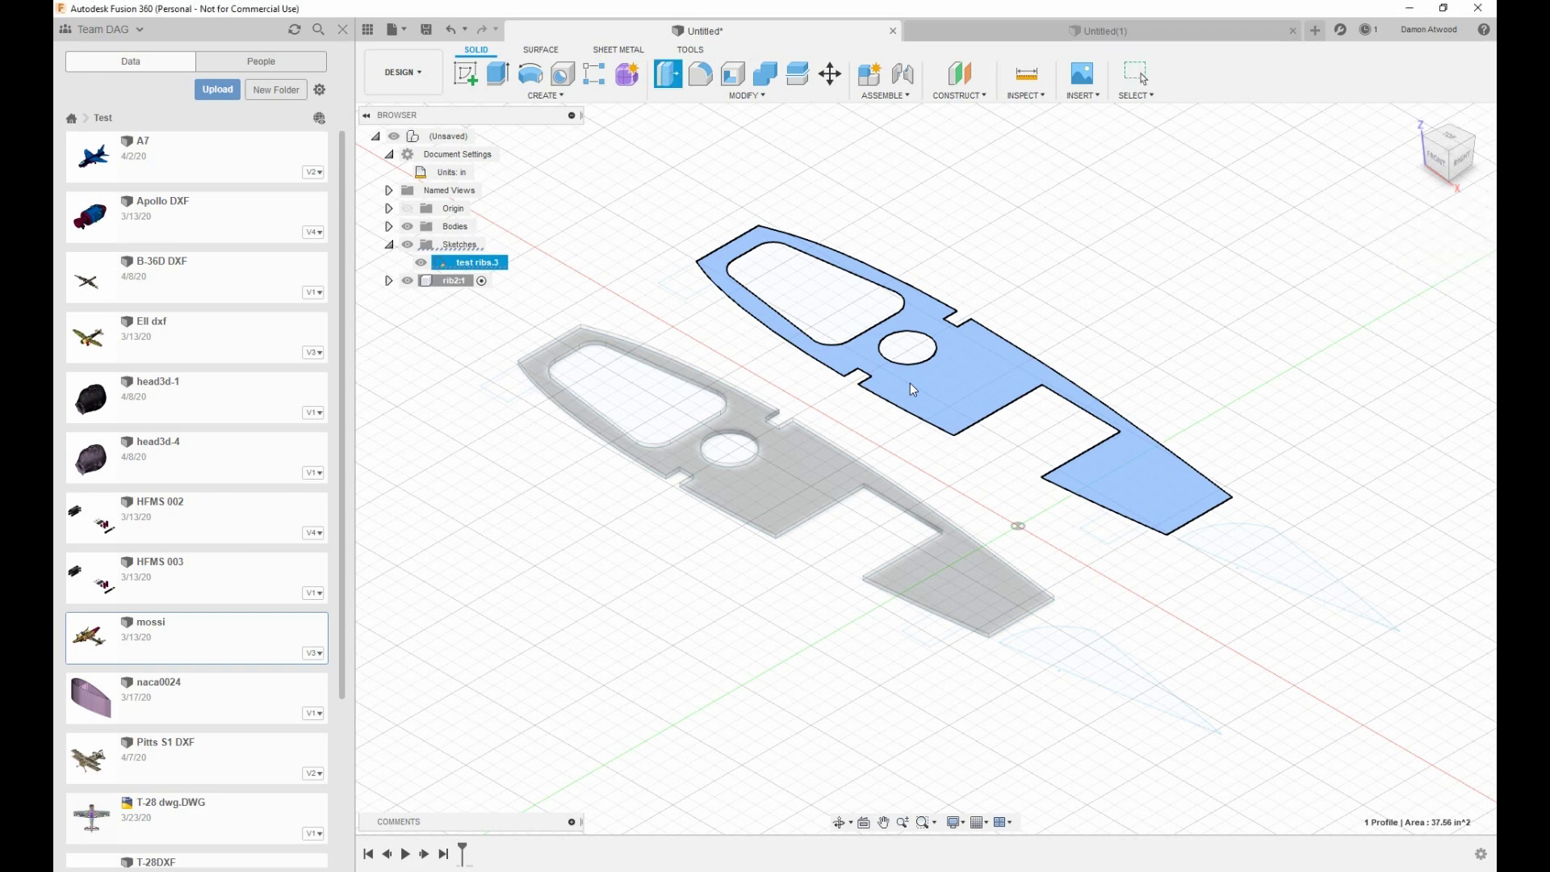
pyautogui.write('e')
pyautogui.write('.12')
pyautogui.press('Return')
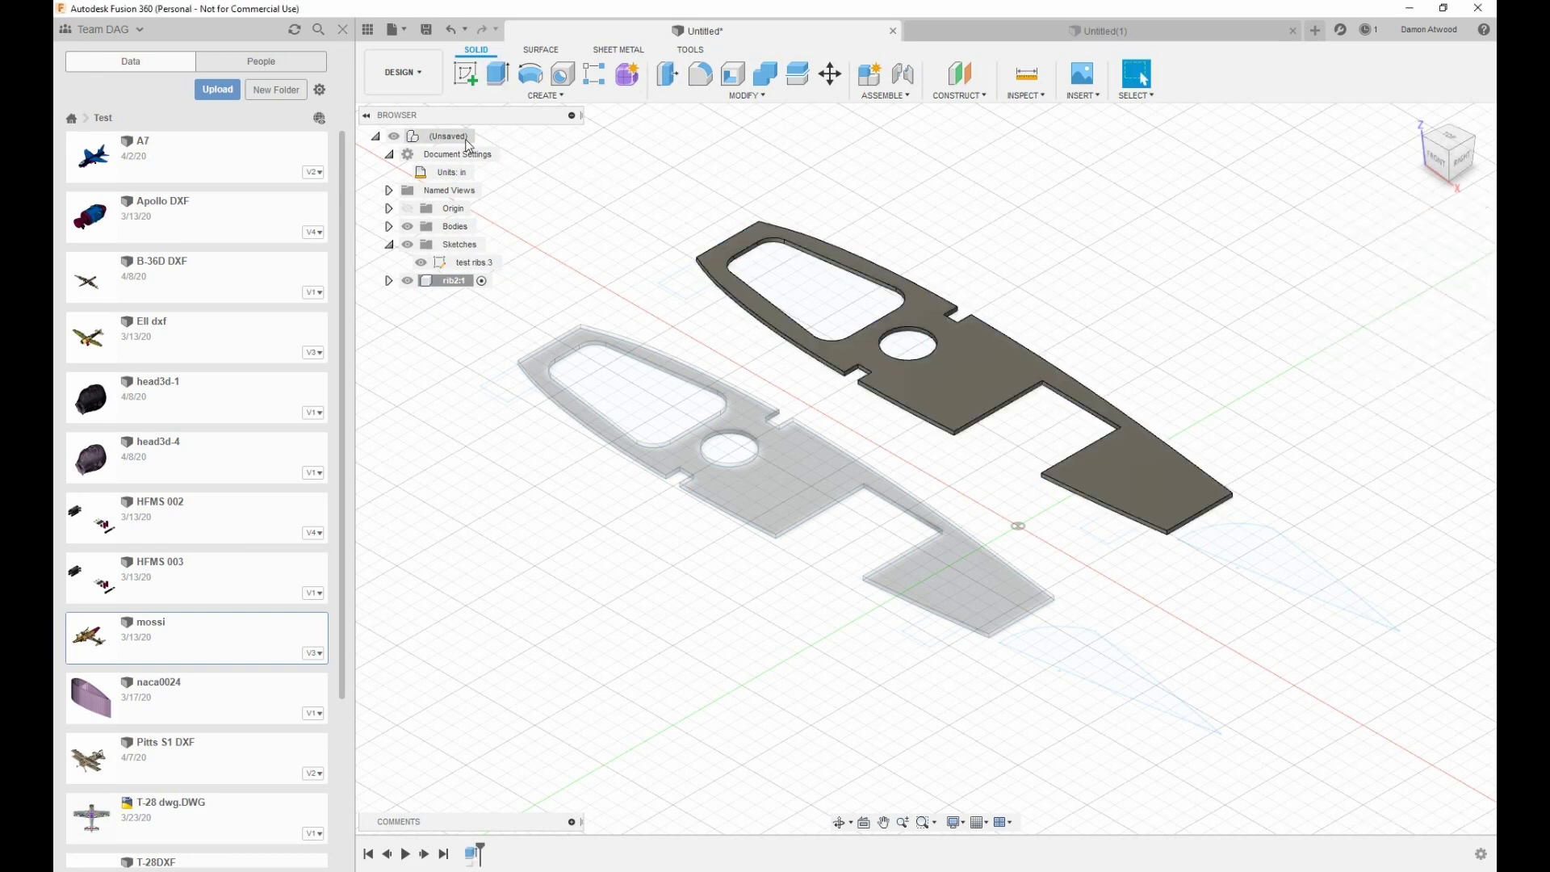
# Reactivate the root component and hide all of its sketches
pyautogui.click(485, 137)
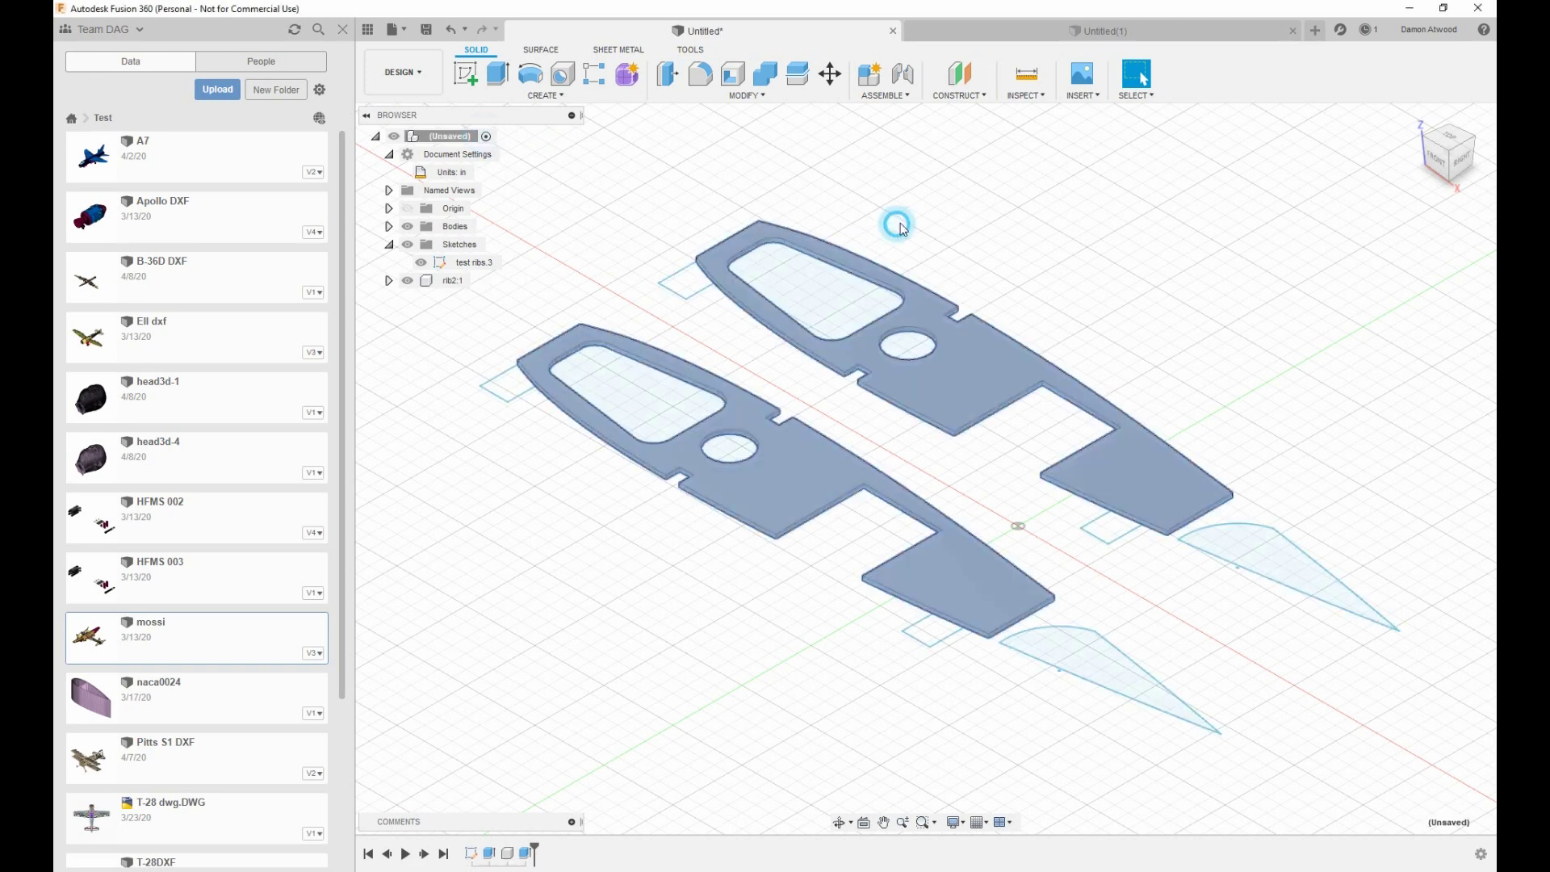
pyautogui.scroll(-3, 1078, 266)
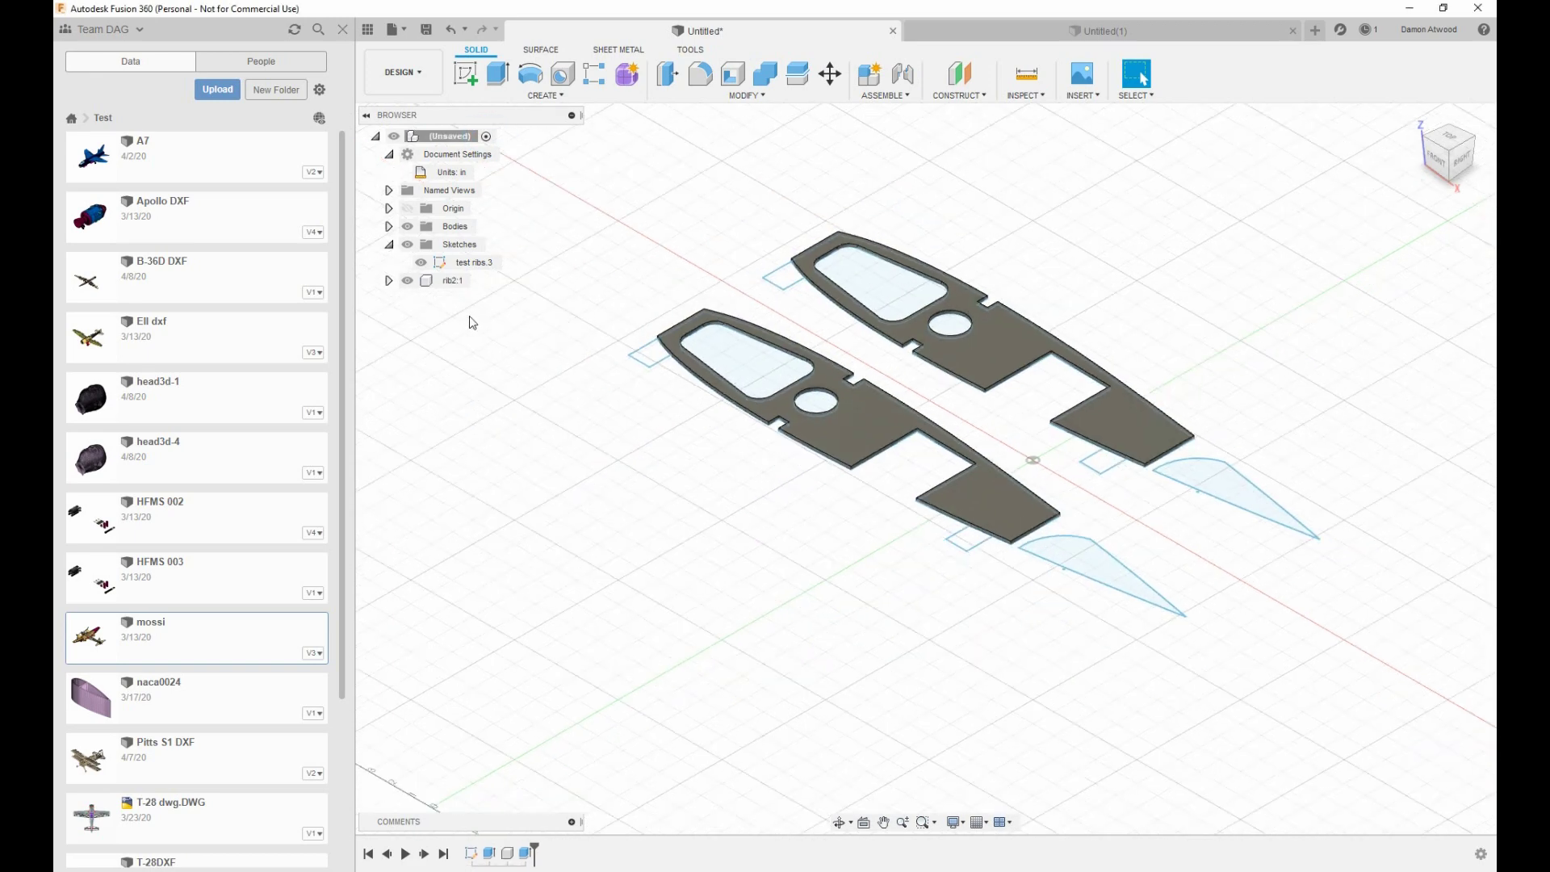
pyautogui.click(408, 244)
# Rotate the front rib body 90 degrees about X so it stands upright, and accept the move
pyautogui.rightClick(1066, 292)
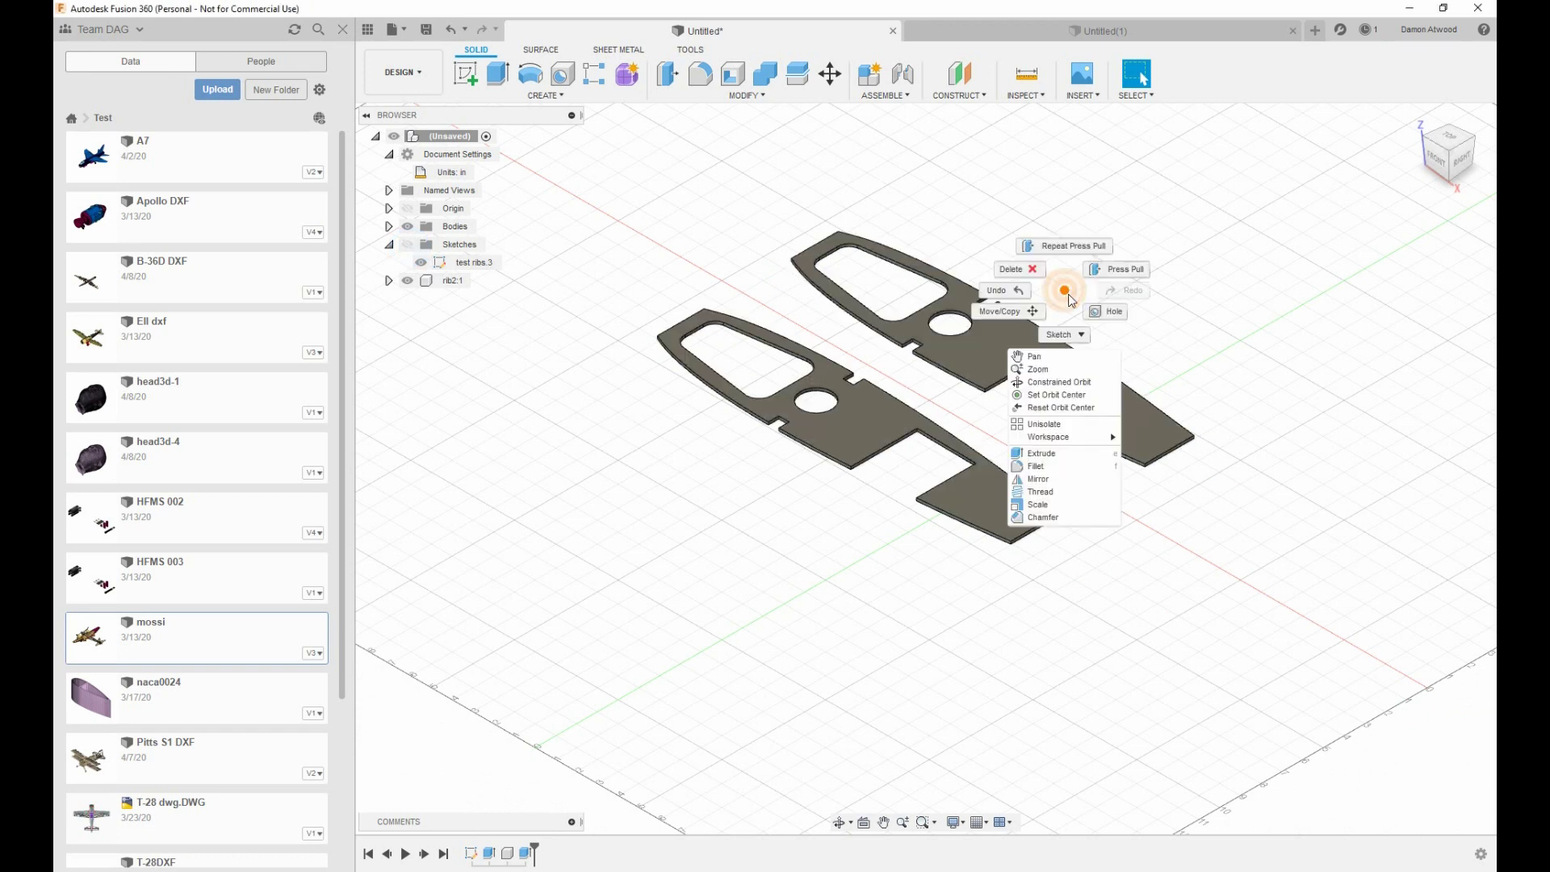
pyautogui.click(1000, 312)
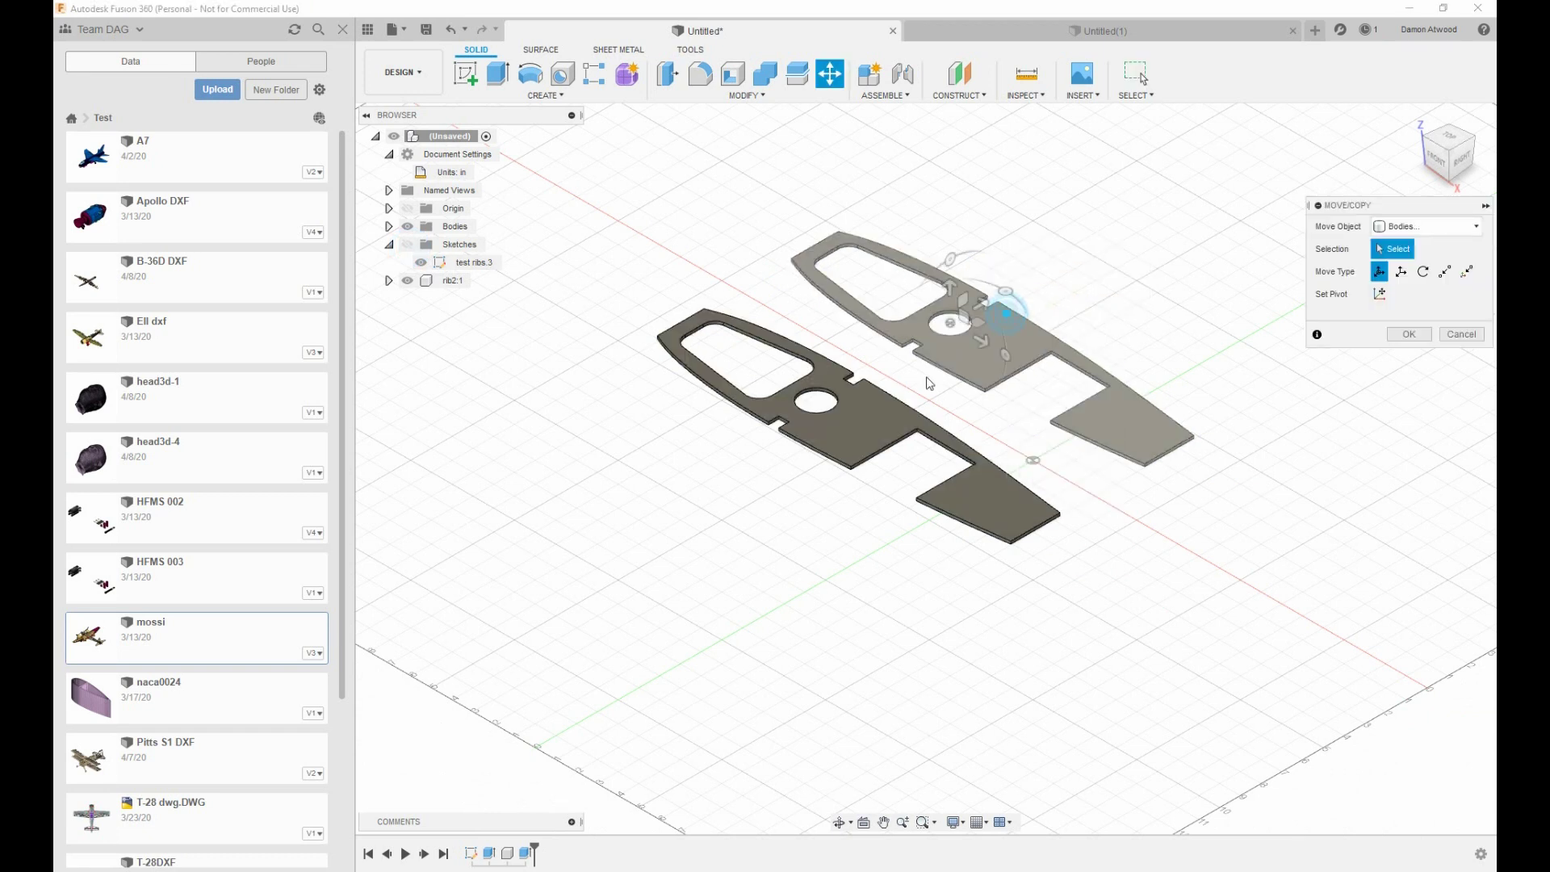
pyautogui.click(880, 419)
pyautogui.scroll(-2, 872, 390)
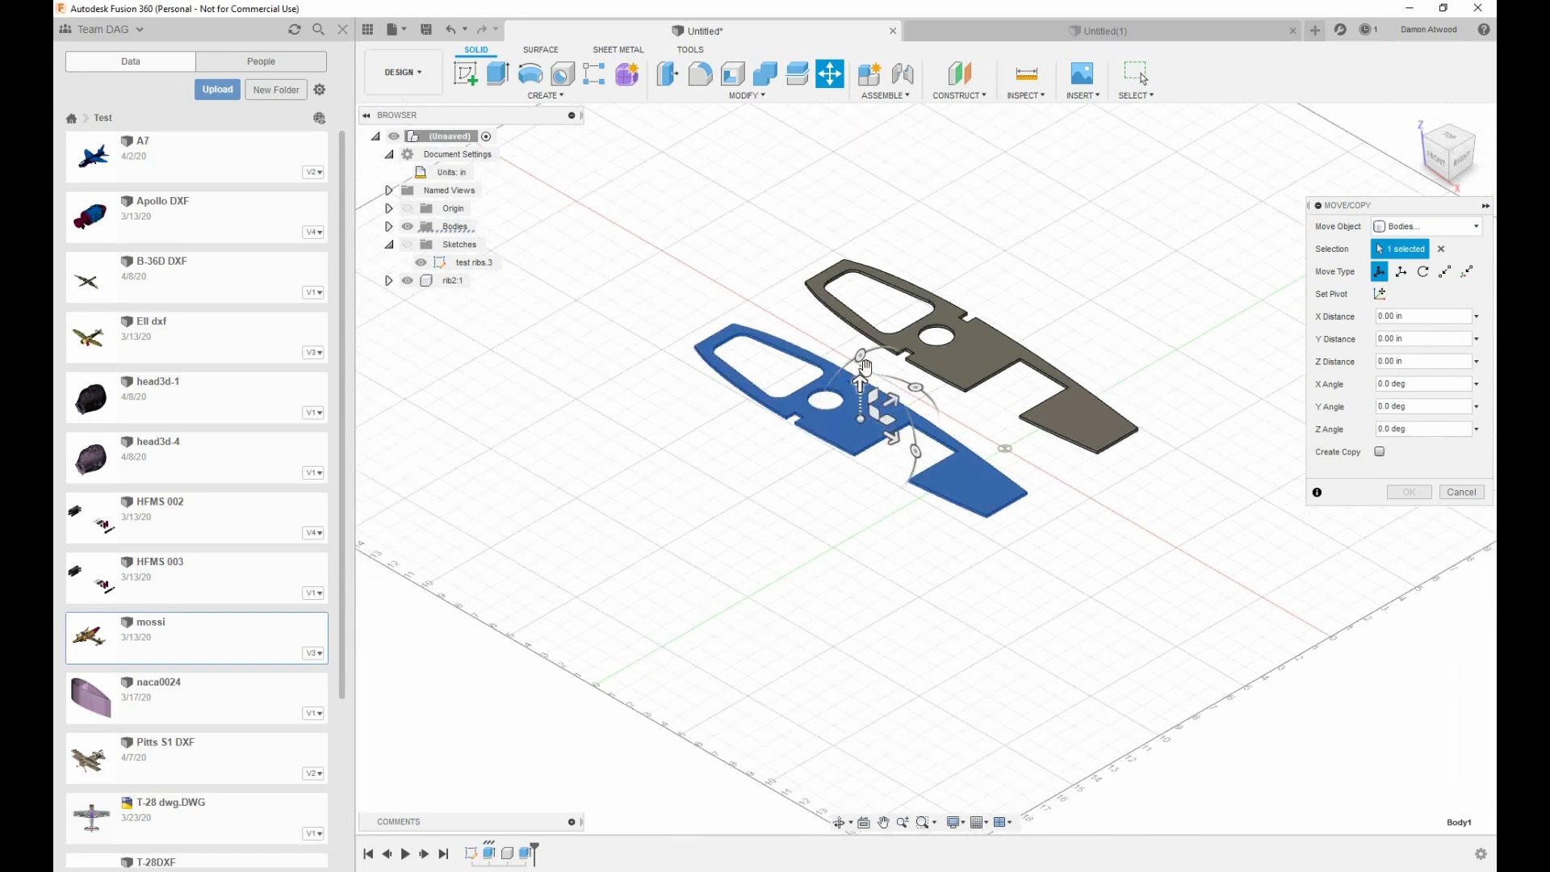
pyautogui.moveTo(865, 365); pyautogui.dragTo(804, 450)
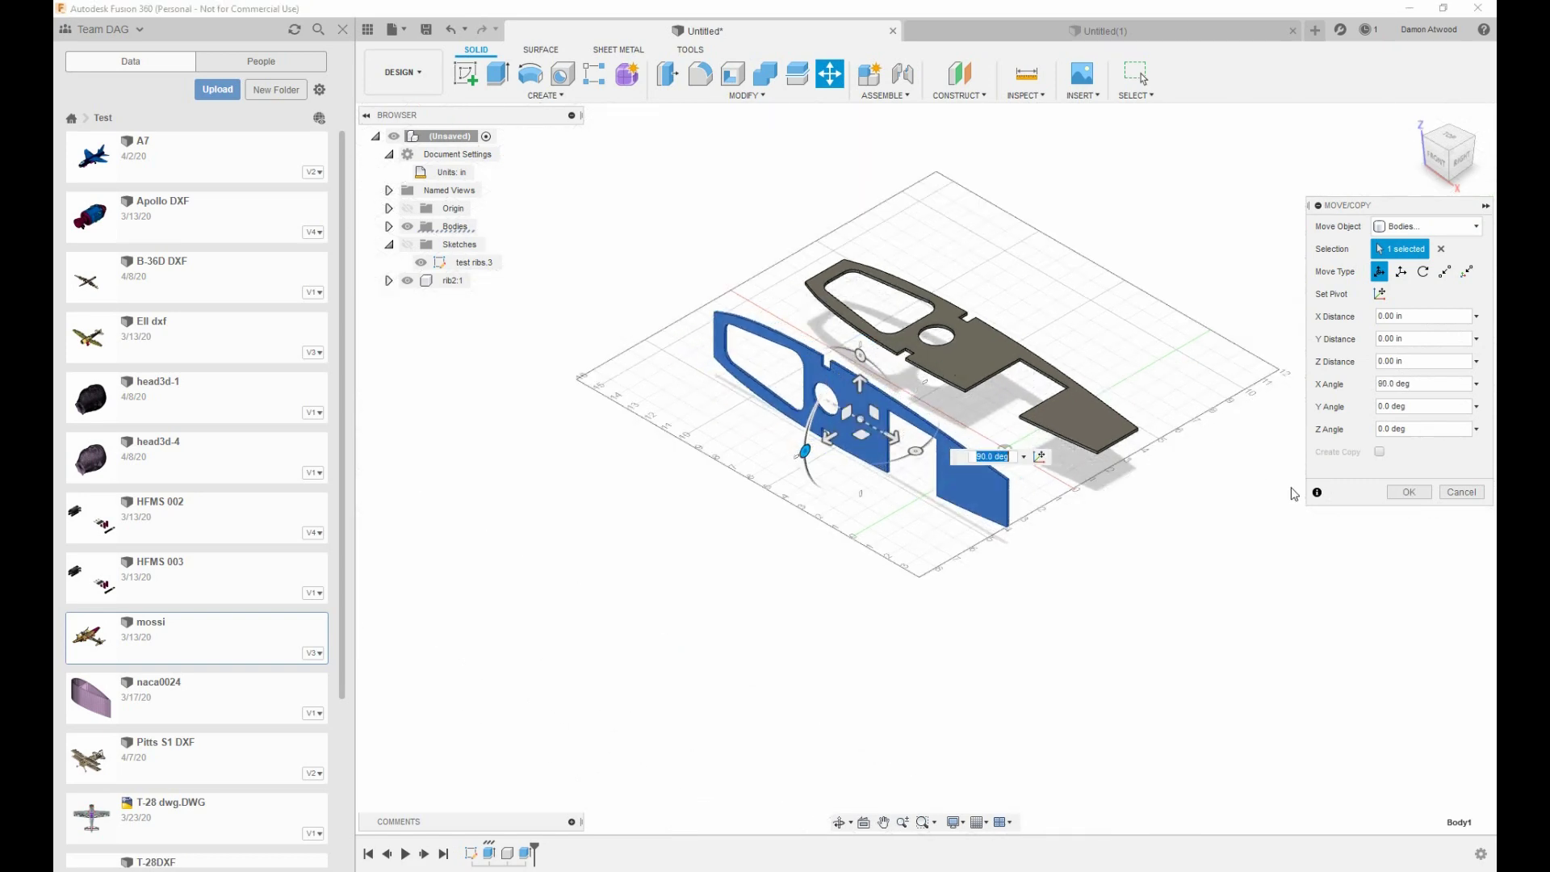
pyautogui.click(1409, 492)
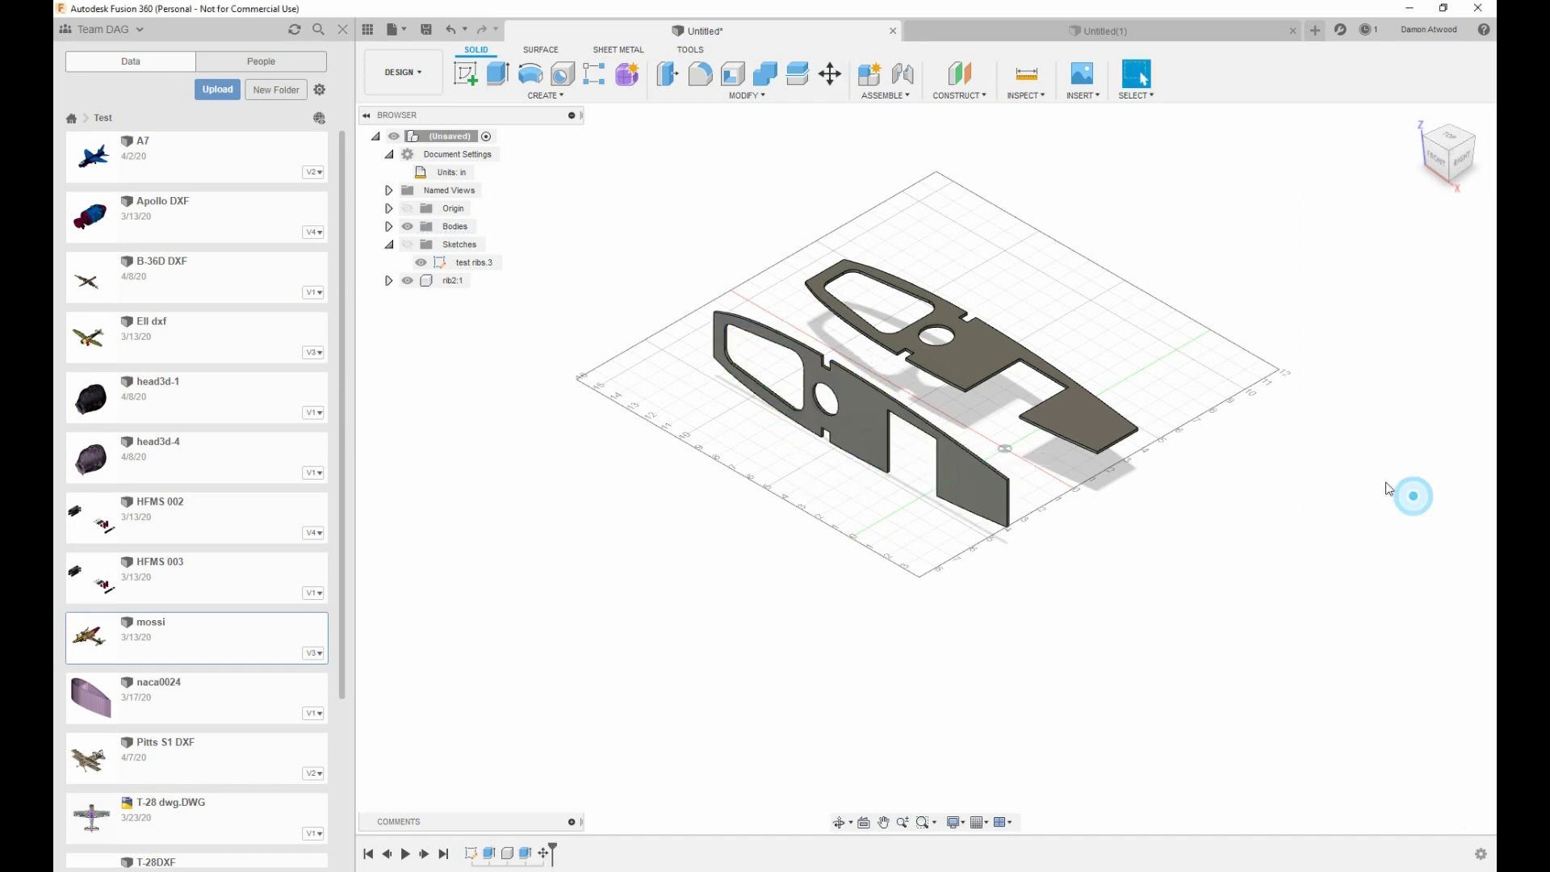
# Rotate the rib2 body 90 degrees about X so it stands upright parallel to the first rib, and accept the move
pyautogui.click(987, 343)
pyautogui.rightClick(986, 342)
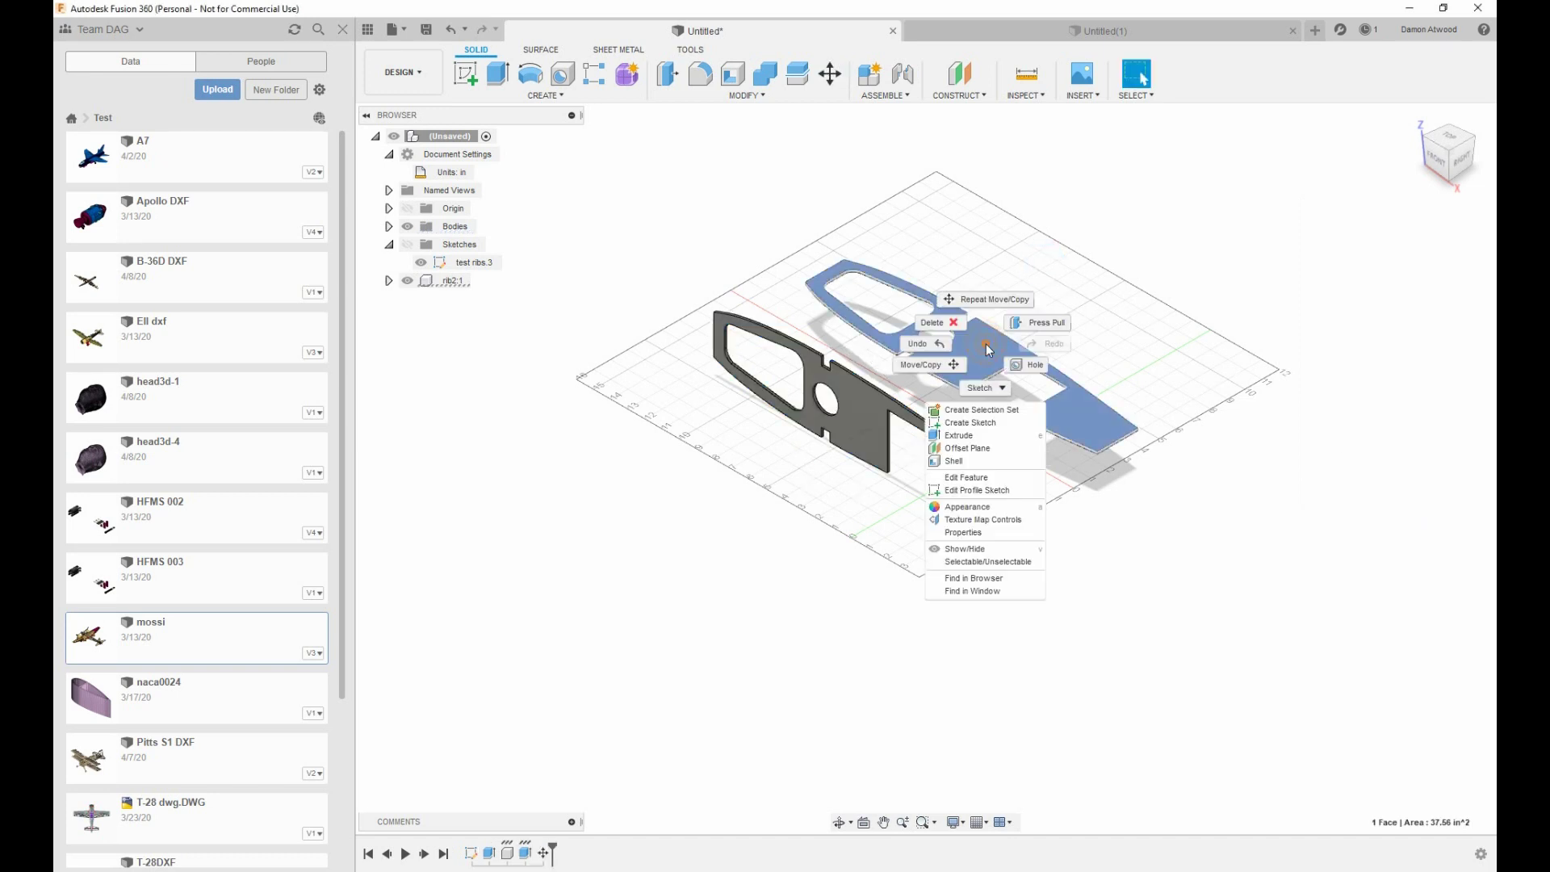
pyautogui.click(942, 373)
pyautogui.click(1418, 226)
pyautogui.click(1408, 266)
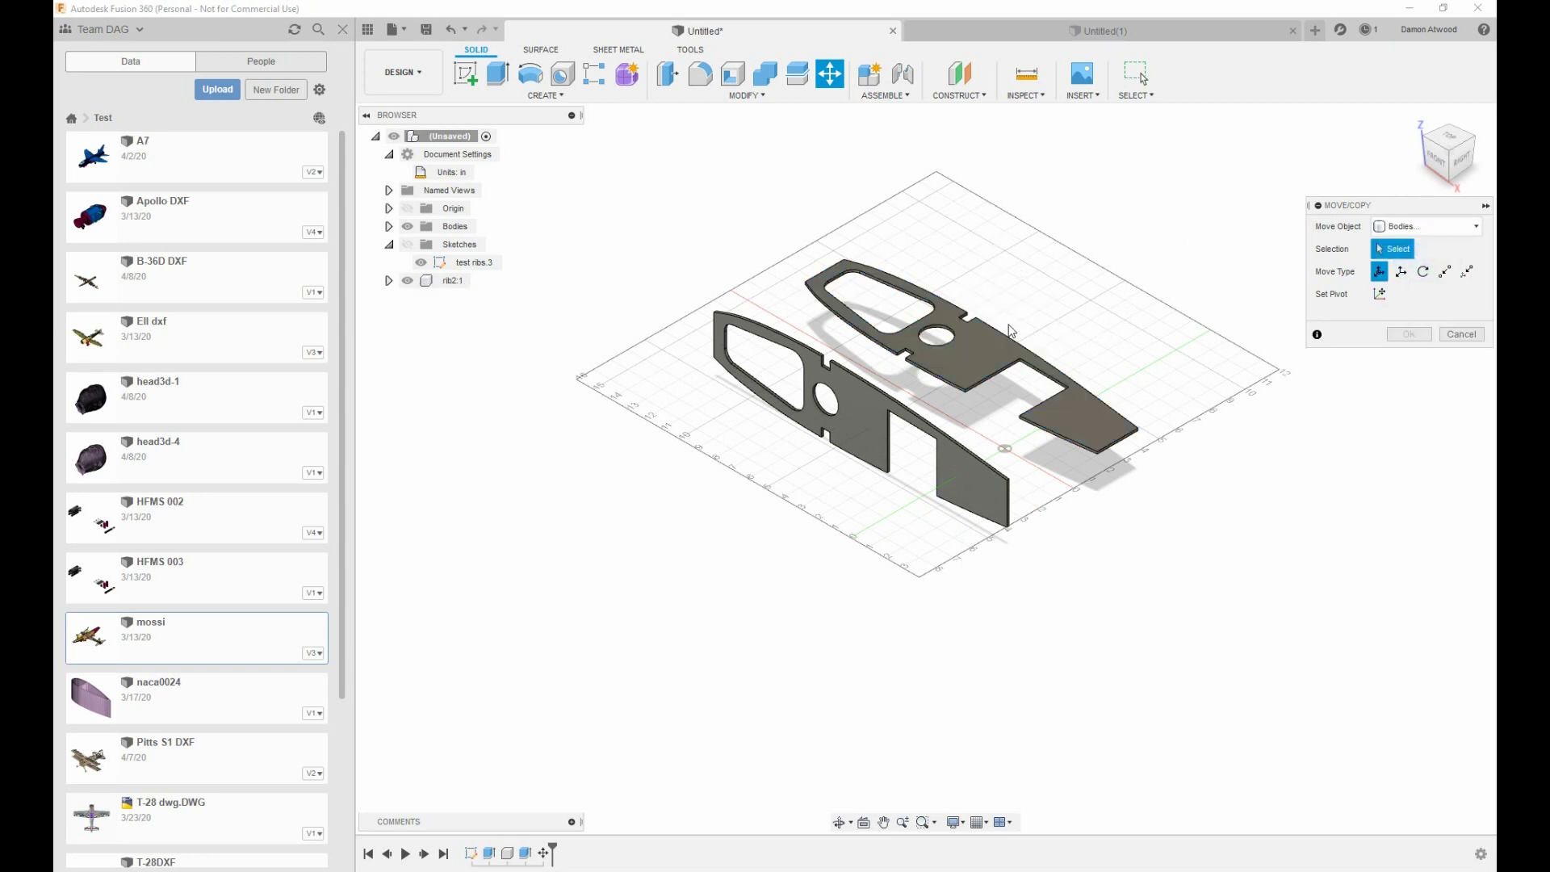
pyautogui.click(981, 343)
pyautogui.click(977, 280)
pyautogui.moveTo(977, 280); pyautogui.dragTo(923, 375)
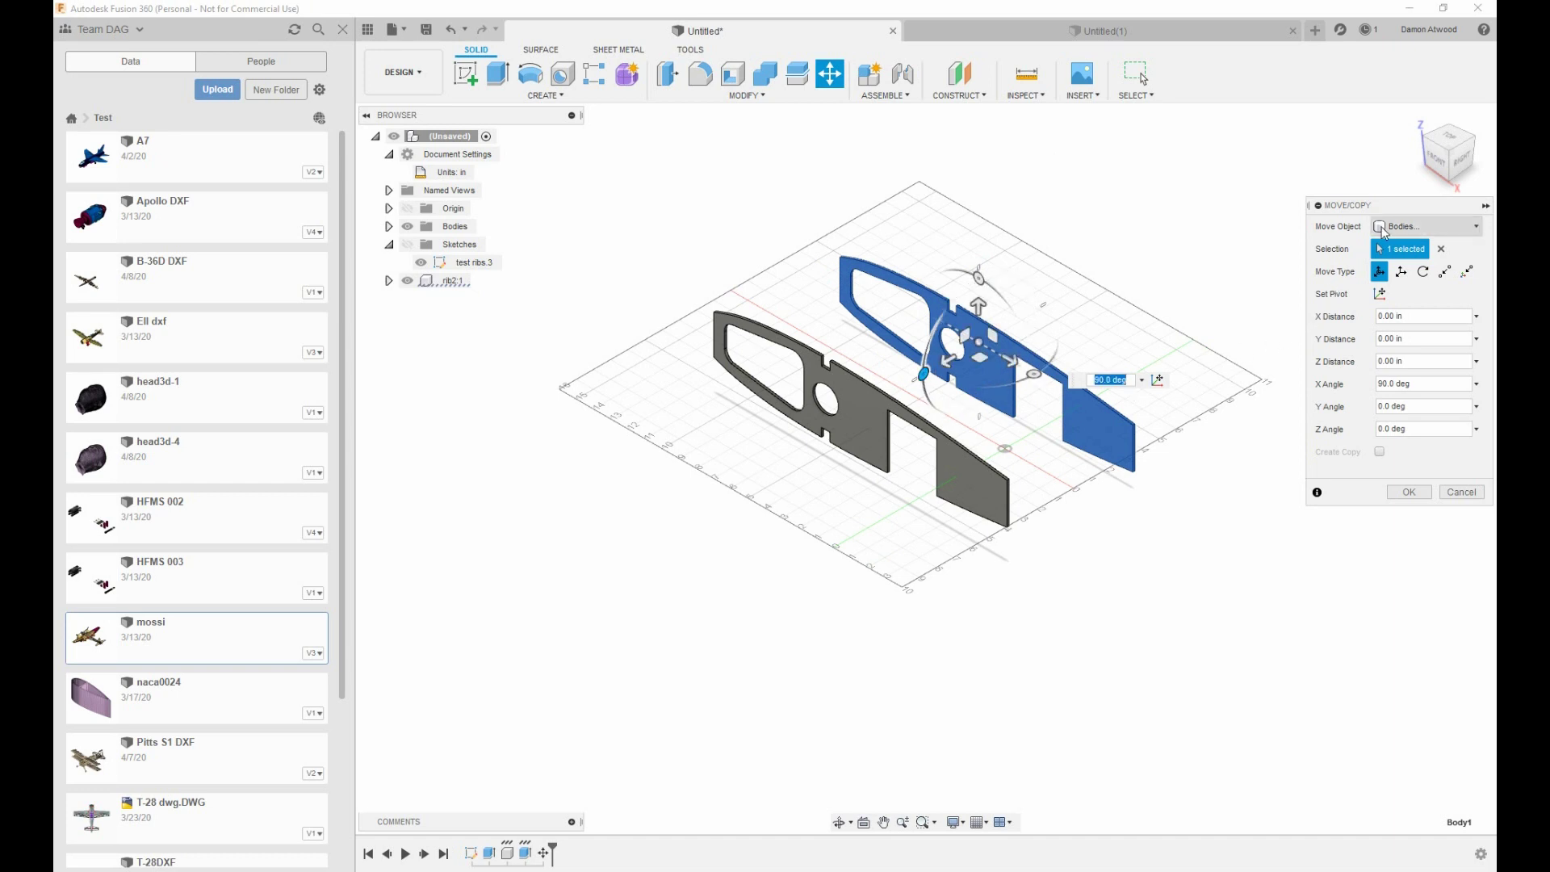
pyautogui.click(1408, 491)
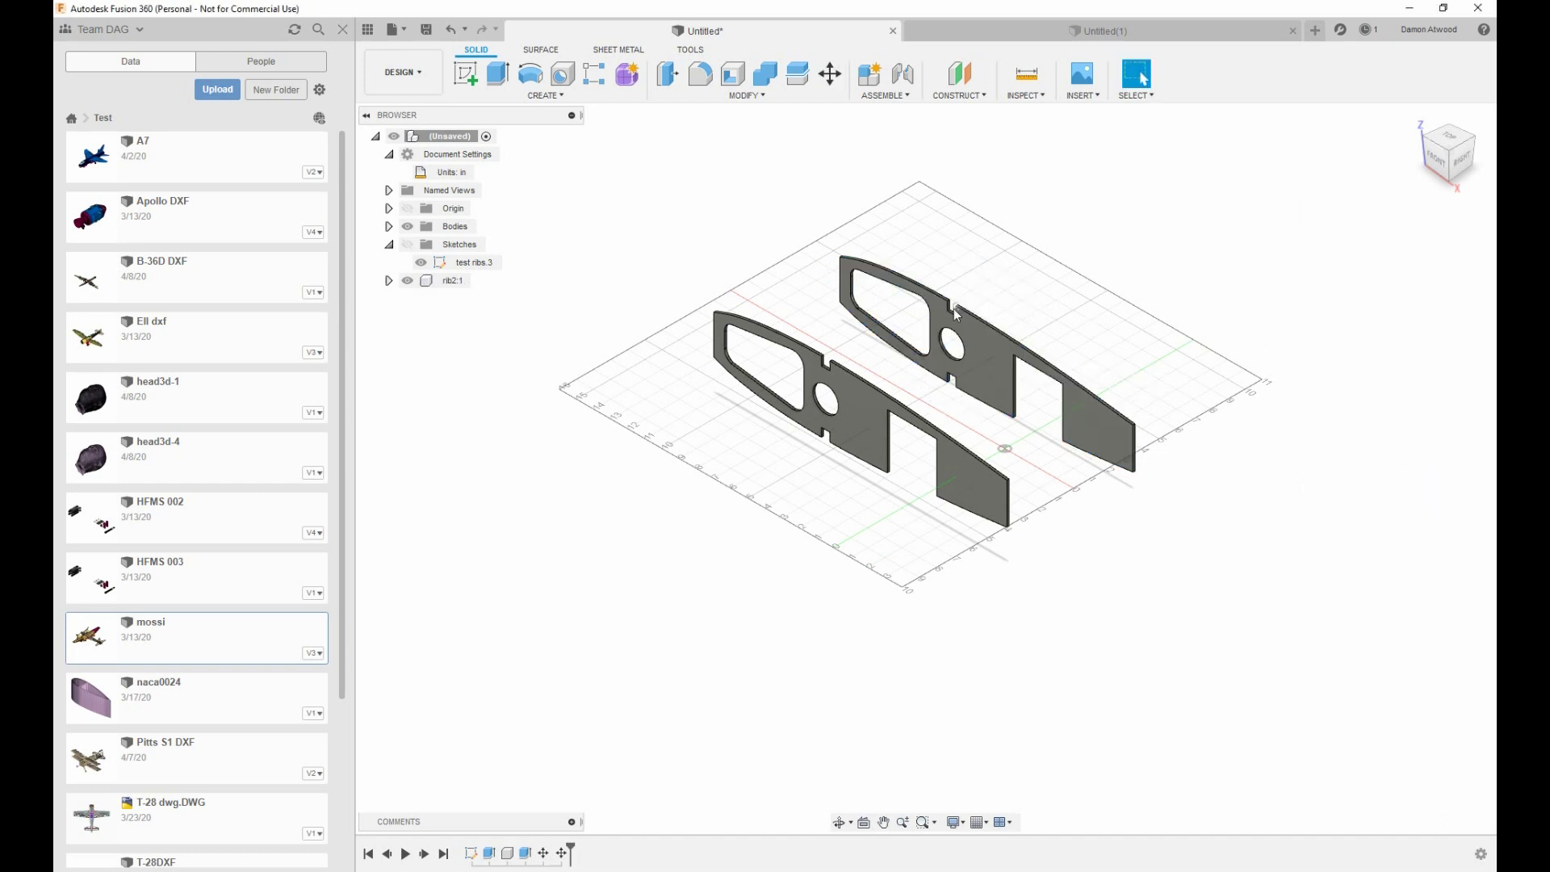
# In the front view, begin moving the front rib body and lower it by a Y distance of -1.00 in
pyautogui.scroll(2, 952, 309)
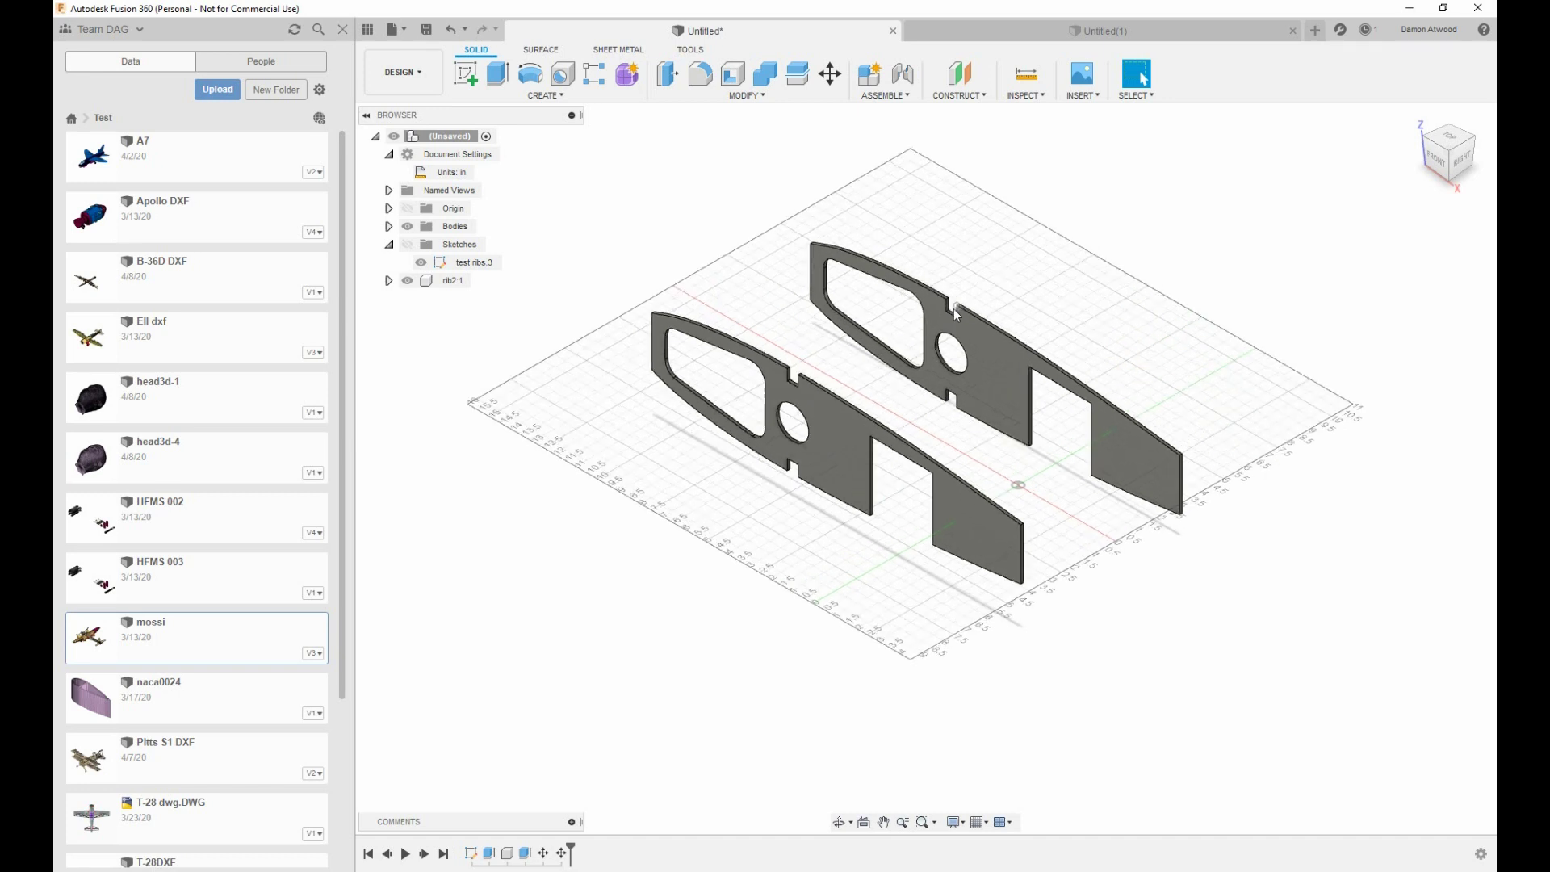
pyautogui.click(1441, 164)
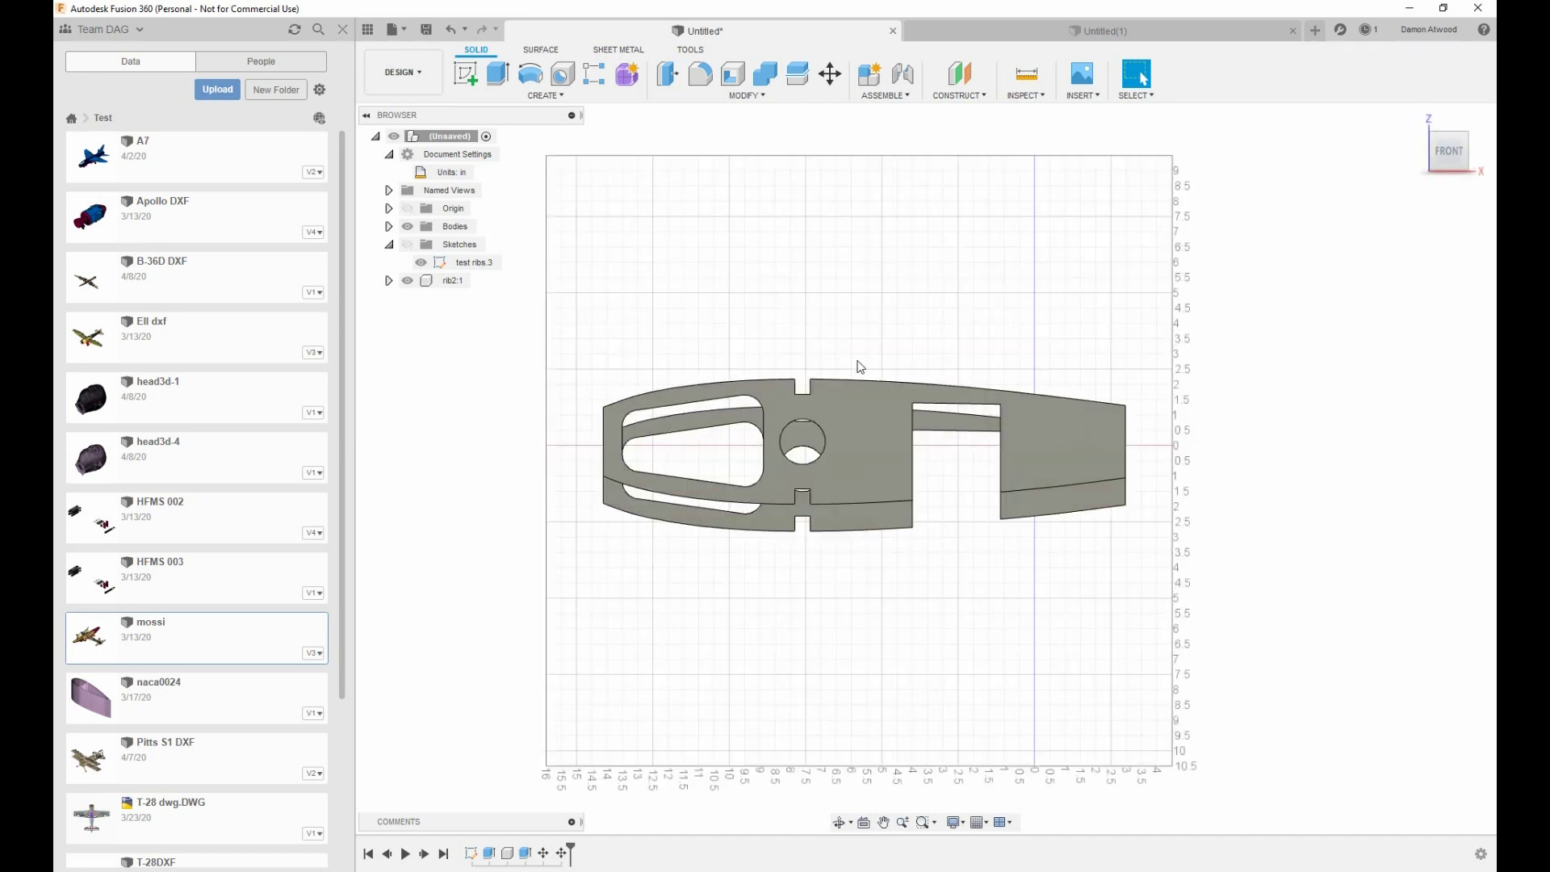
pyautogui.scroll(-1, 859, 365)
pyautogui.scroll(2, 817, 418)
pyautogui.rightClick(882, 285)
pyautogui.click(847, 304)
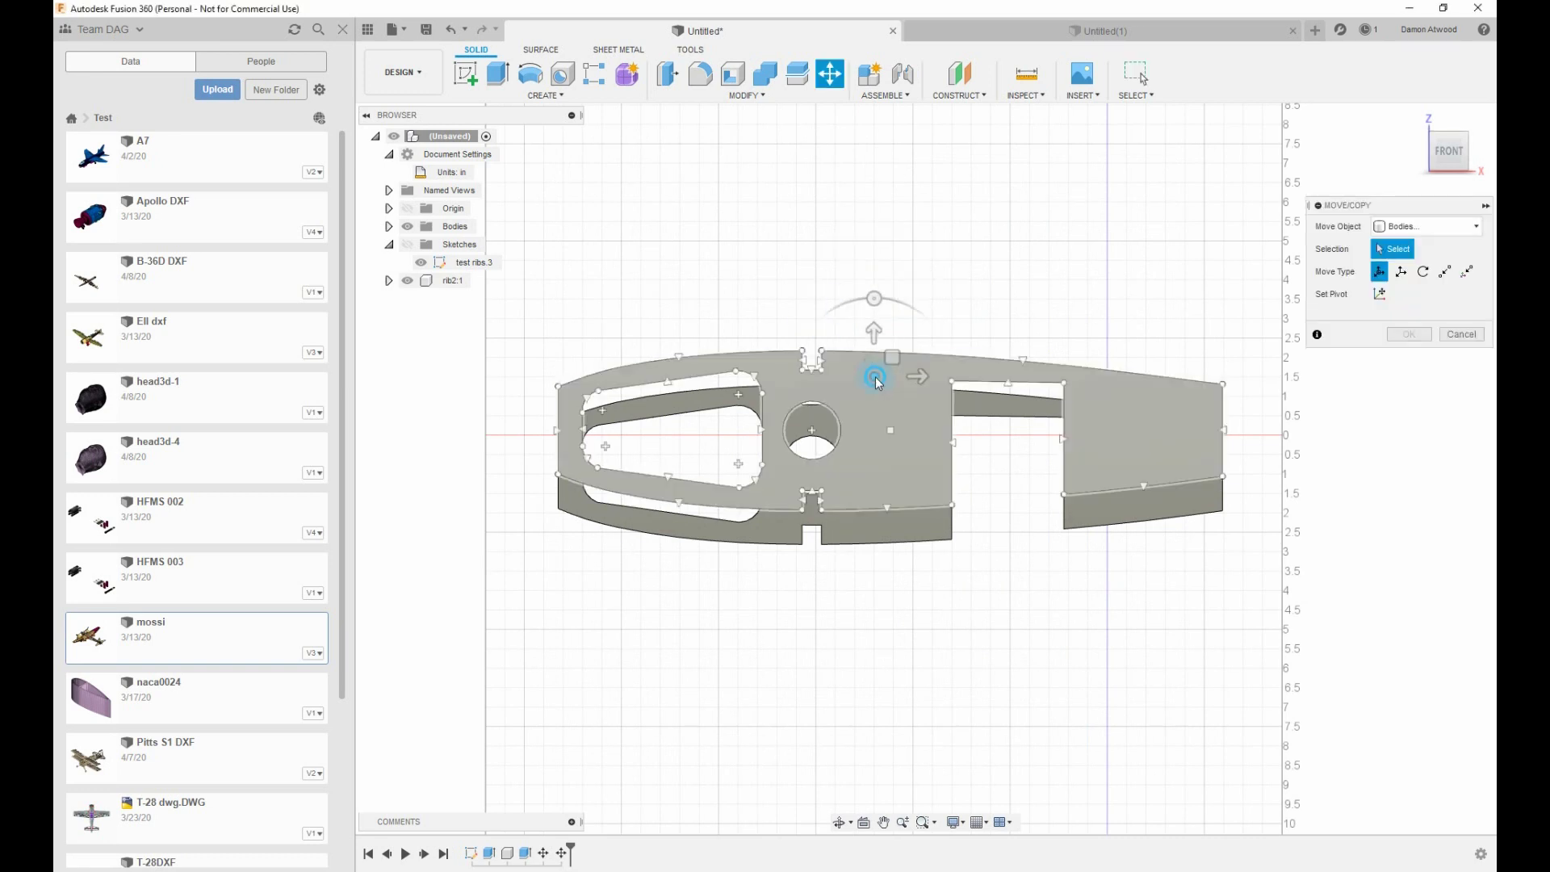
pyautogui.click(862, 356)
pyautogui.moveTo(875, 319); pyautogui.dragTo(878, 367)
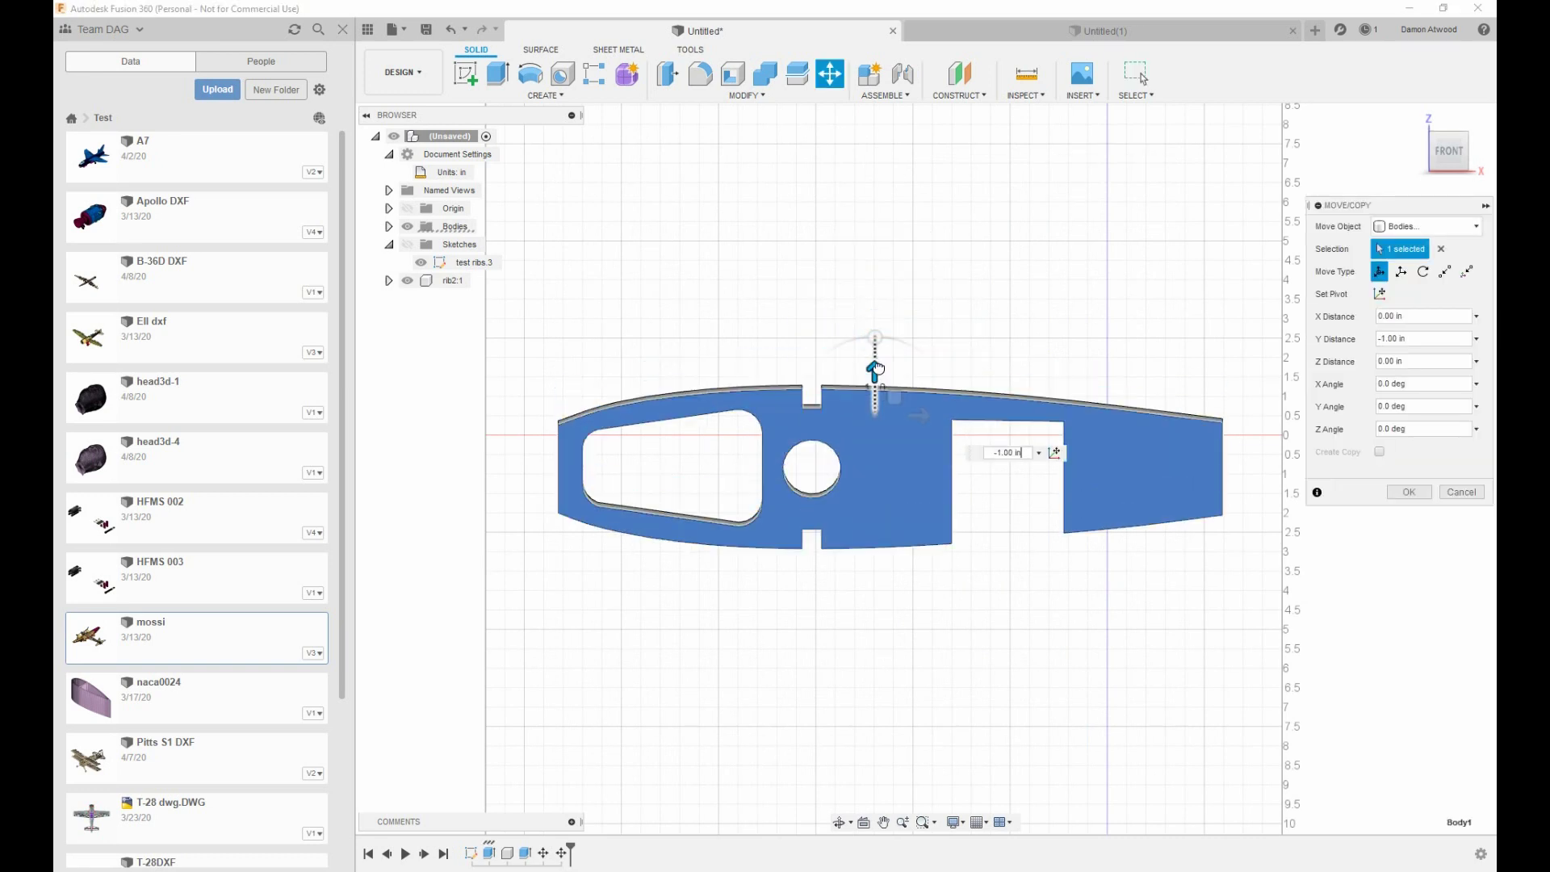
# Refine the front rib's Y distance to -0.89 in so its outline lines up with the rear rib, and accept the move
pyautogui.scroll(-1, 850, 405)
pyautogui.scroll(3, 850, 406)
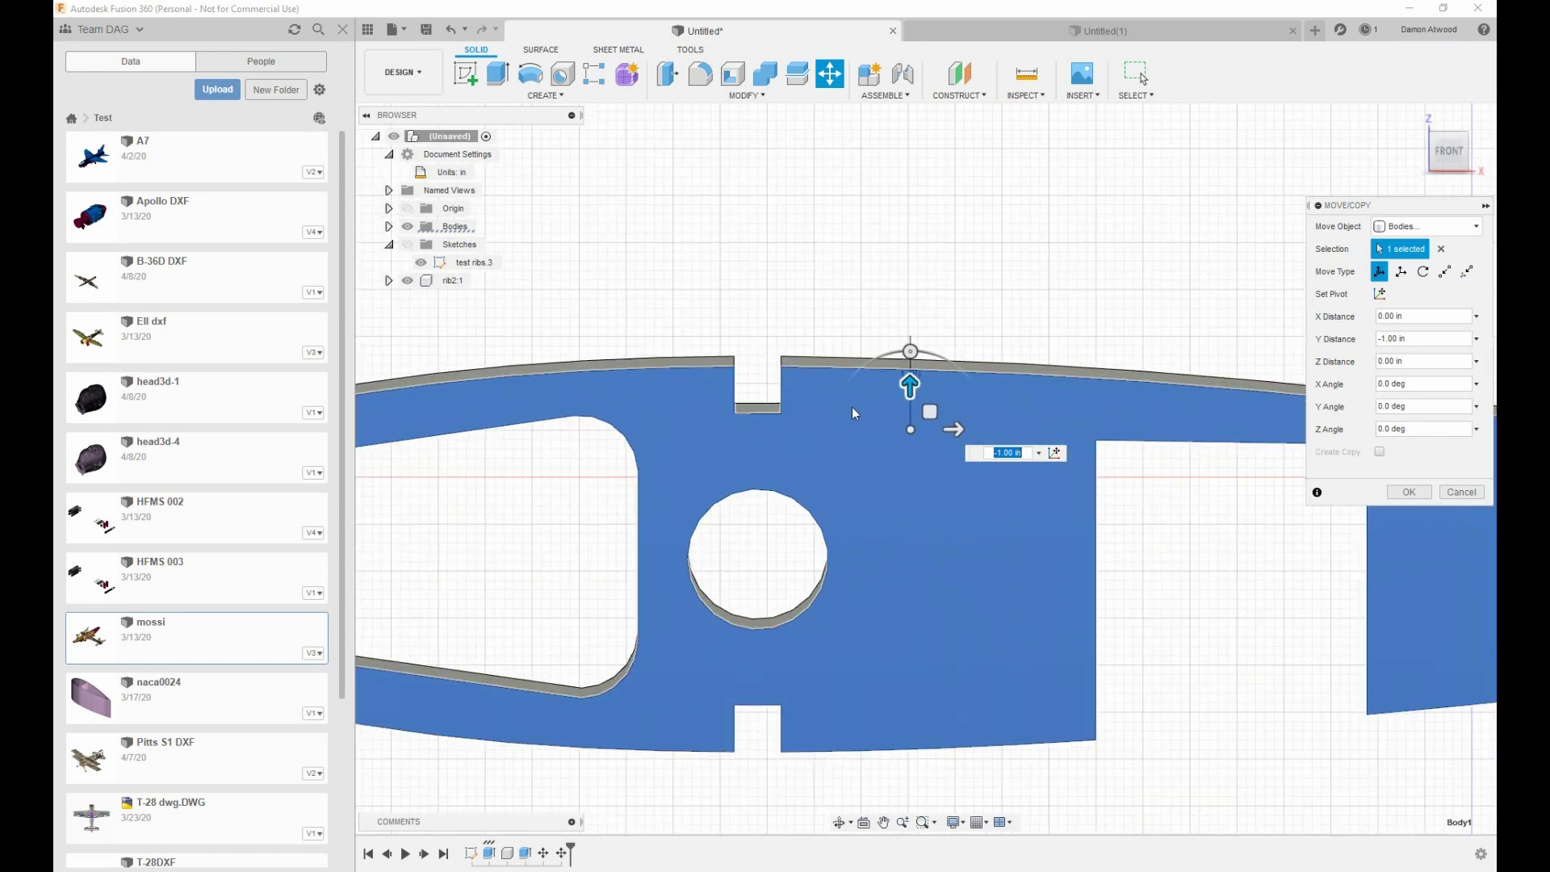
pyautogui.scroll(1, 851, 407)
pyautogui.moveTo(934, 395); pyautogui.dragTo(933, 385)
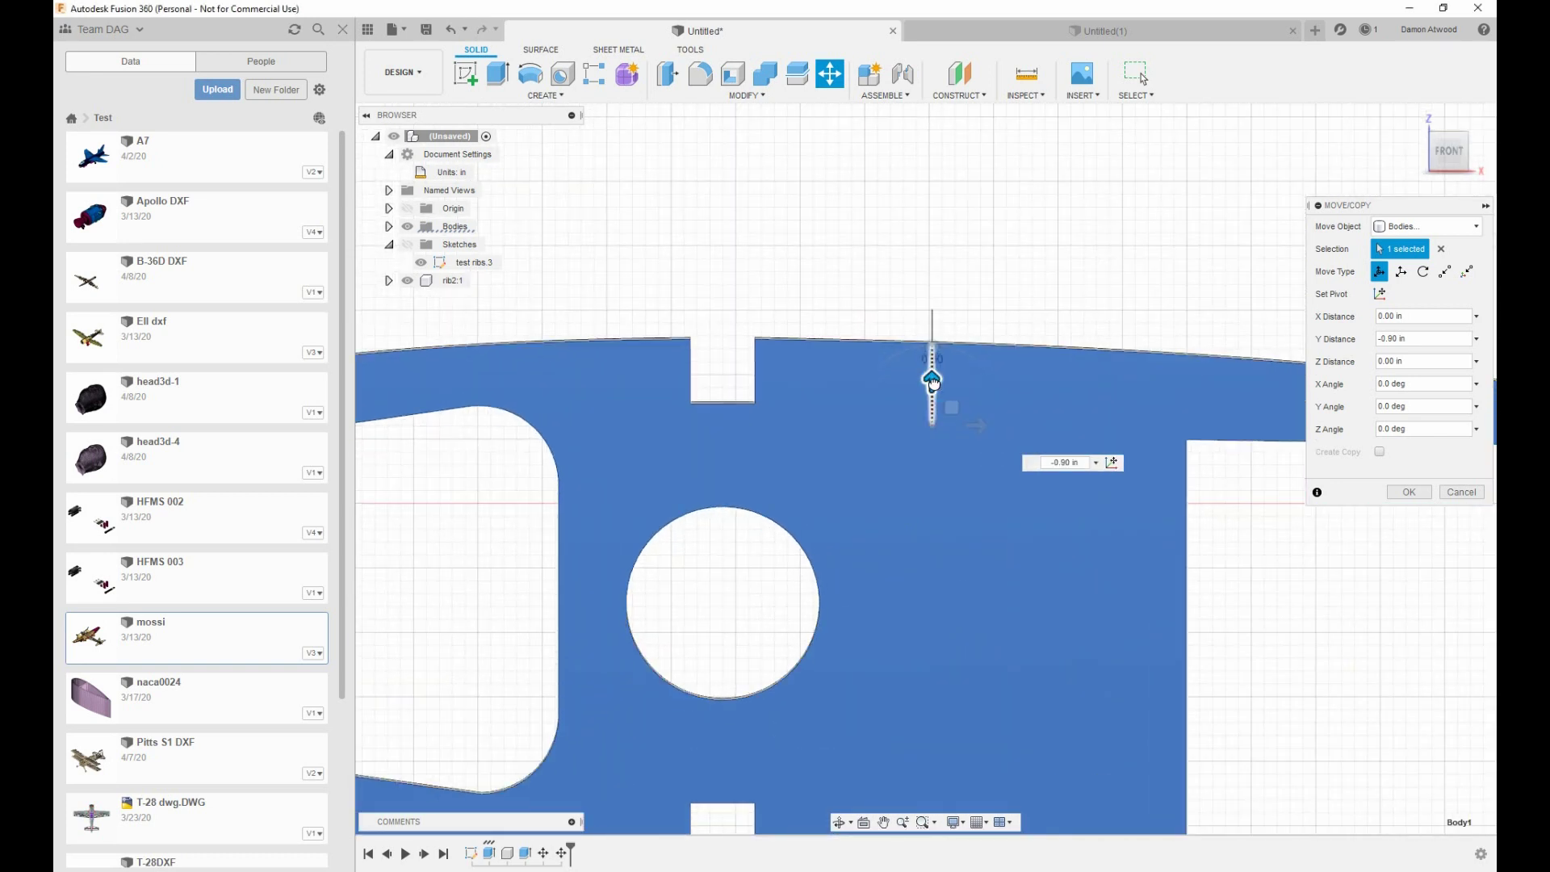
pyautogui.scroll(5, 924, 423)
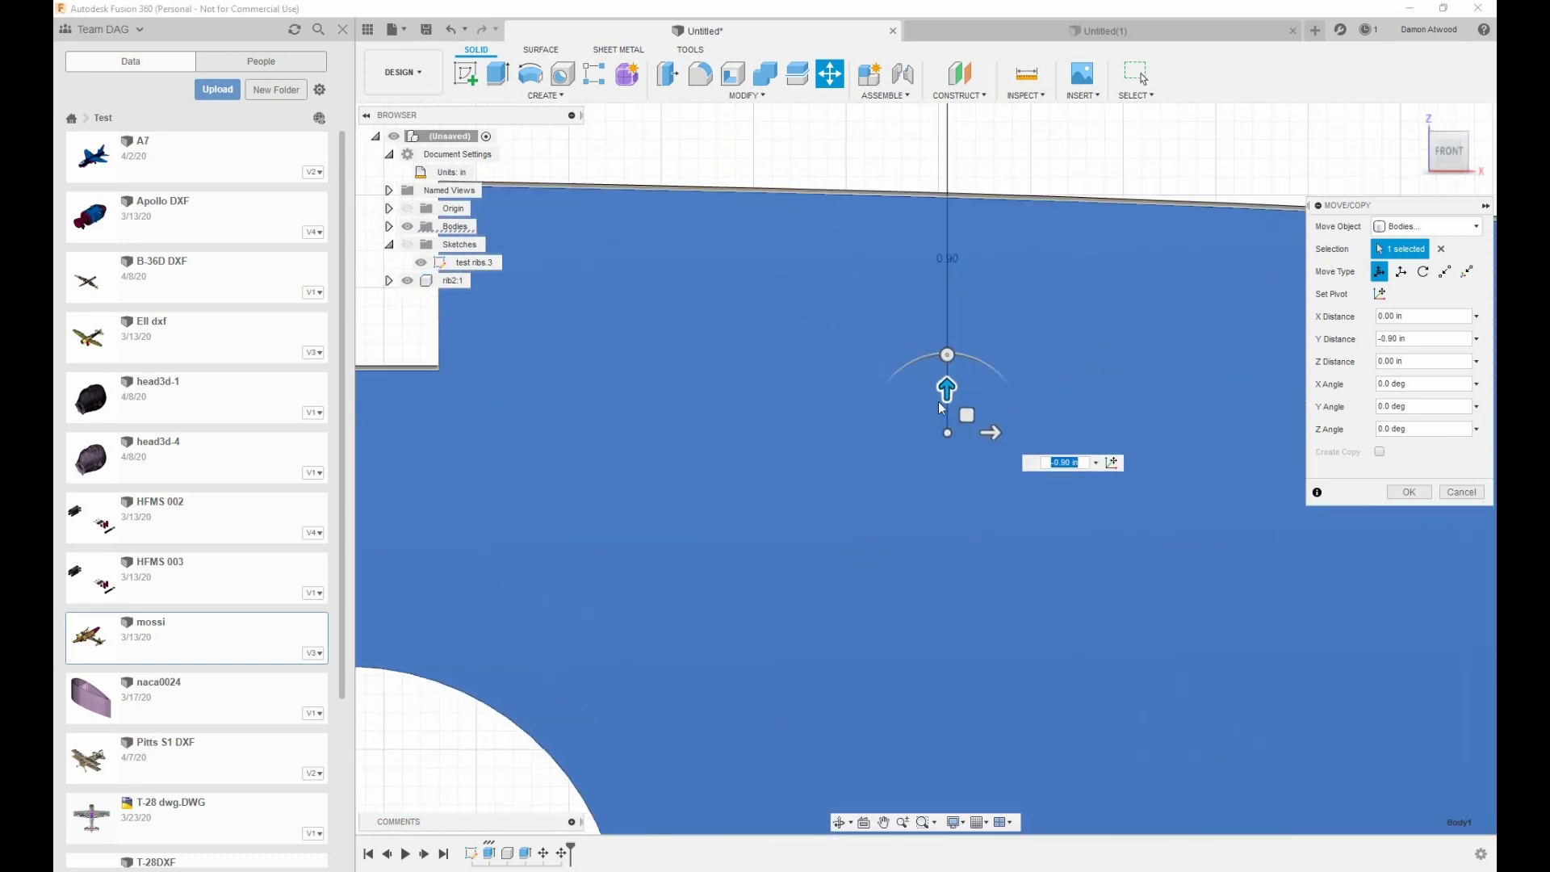
pyautogui.moveTo(944, 390)
pyautogui.mouseDown()
pyautogui.moveTo(941, 364)
pyautogui.moveTo(941, 388)
pyautogui.mouseUp()
pyautogui.scroll(4, 937, 316)
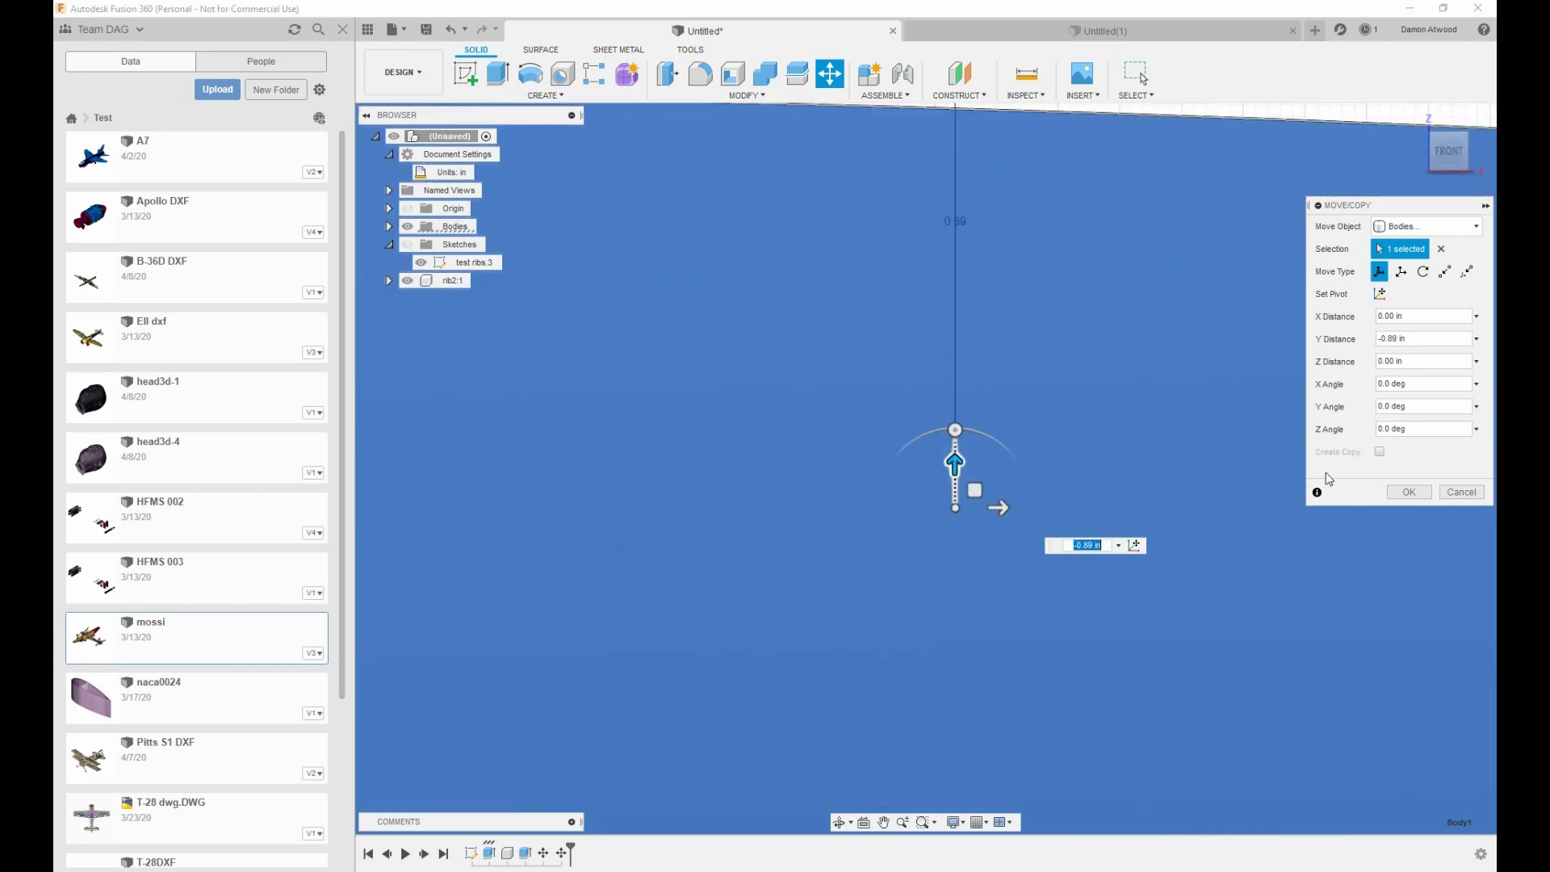
pyautogui.press('Return')
# Examine the alignment of the two upright ribs from an angled 3D view
pyautogui.scroll(-10, 1131, 456)
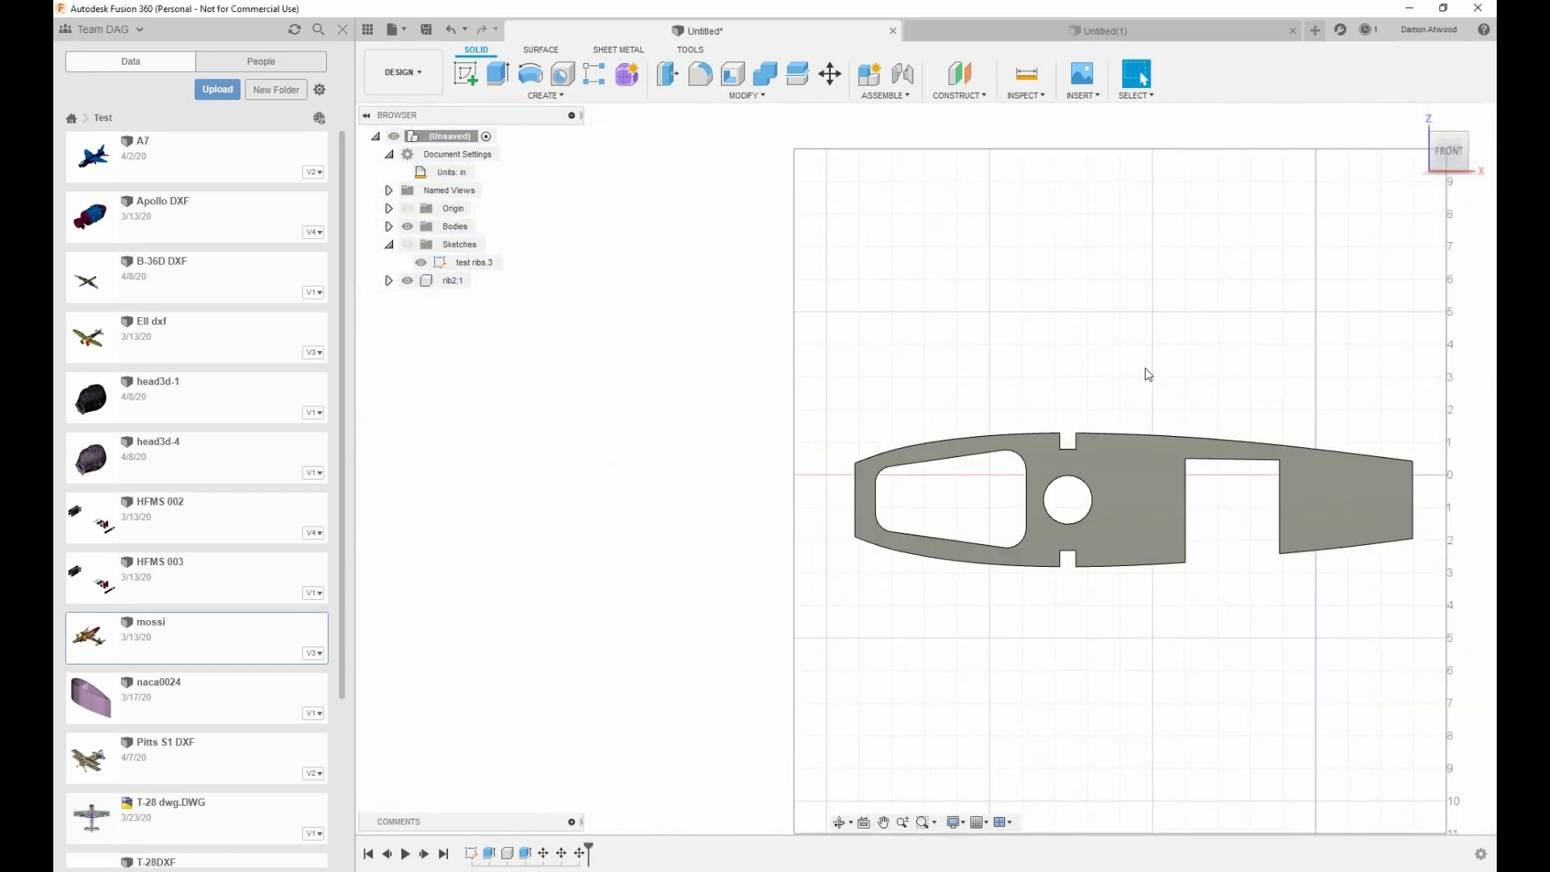
pyautogui.keyDown('shift'); pyautogui.moveTo(1141, 370); pyautogui.dragTo(1023, 383, button='middle'); pyautogui.keyUp('shift')
pyautogui.scroll(-2, 923, 390)
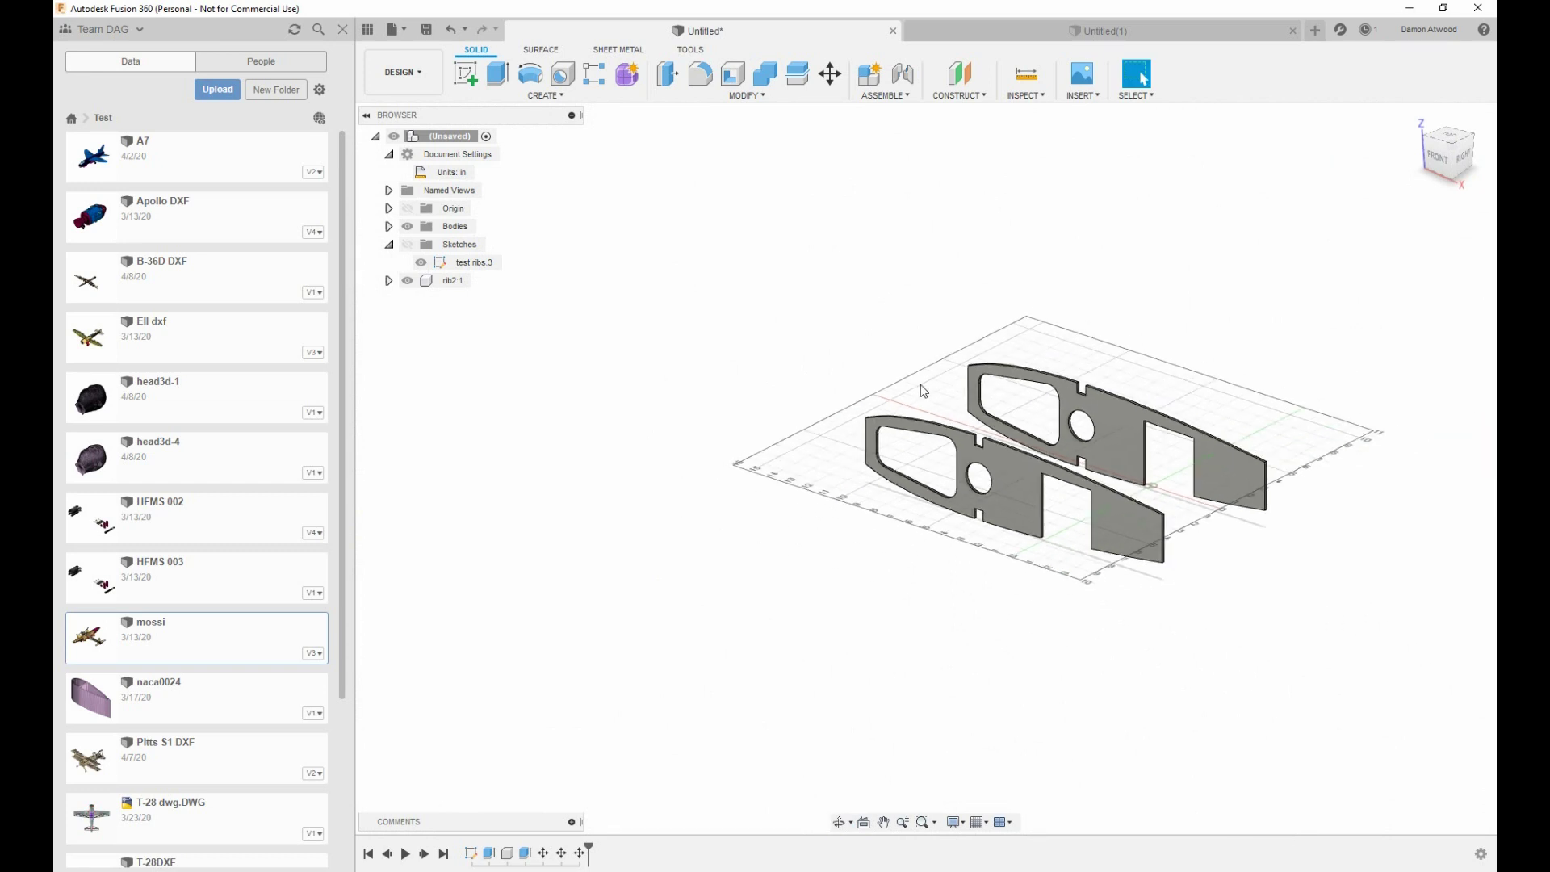
pyautogui.scroll(2, 1105, 372)
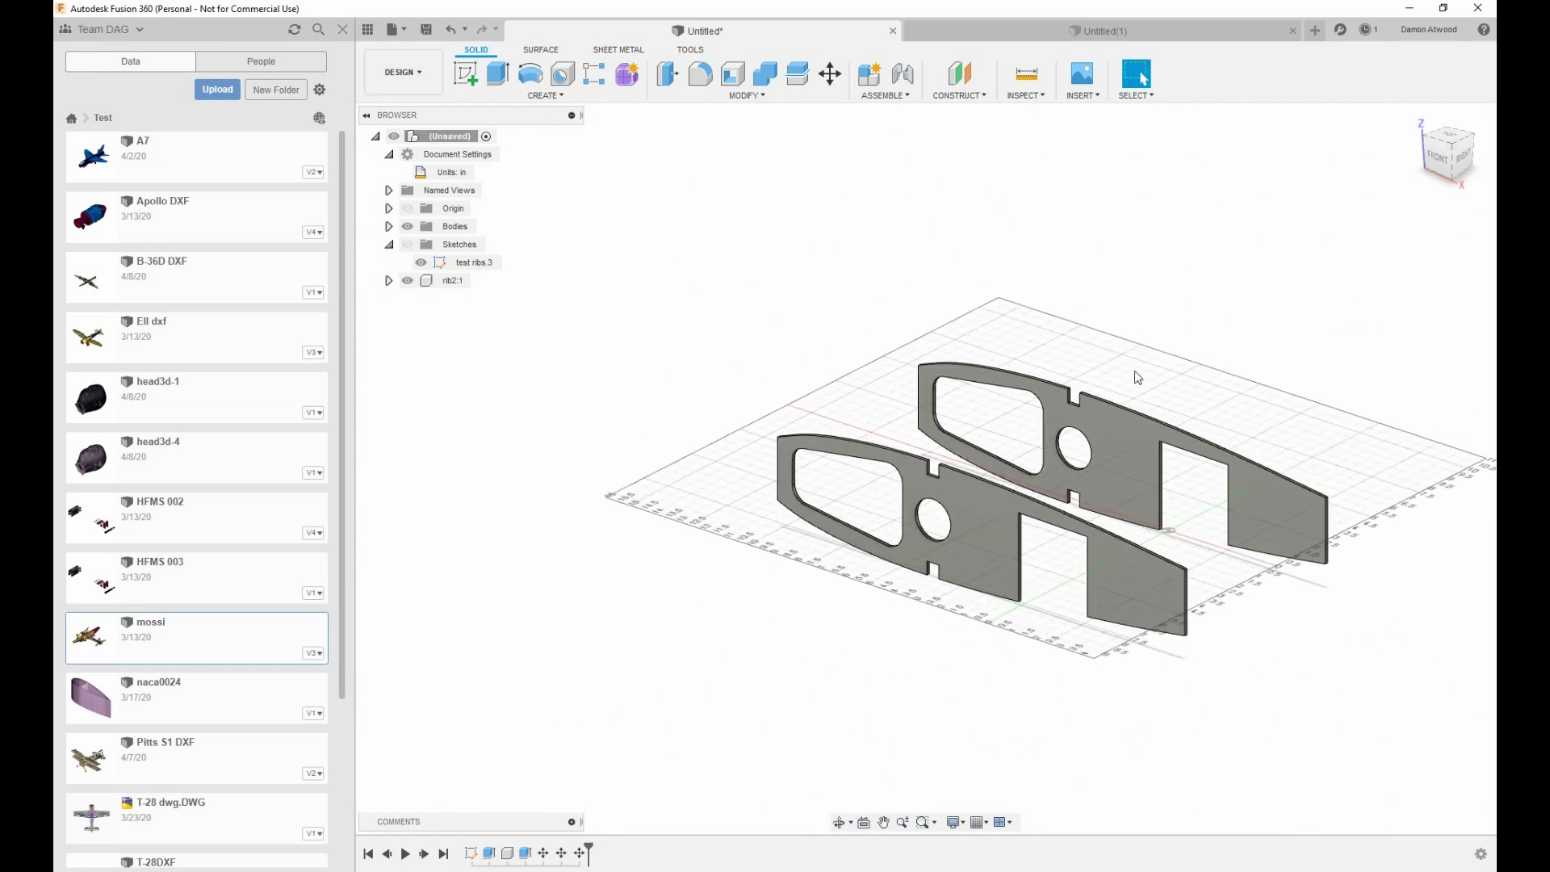
pyautogui.scroll(2, 1134, 388)
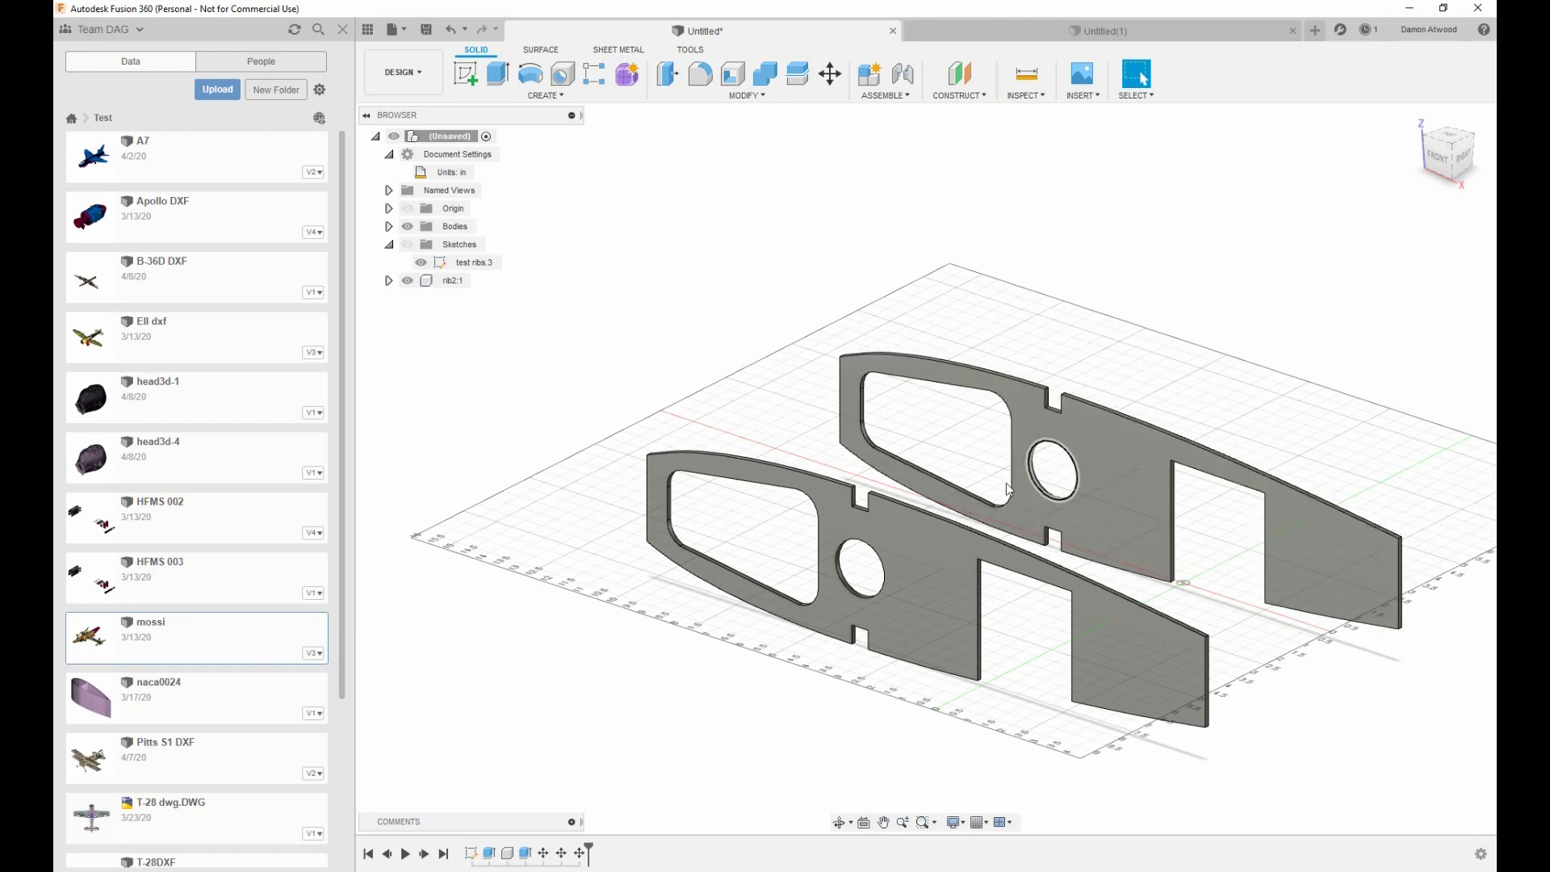
pyautogui.scroll(-1, 905, 414)
pyautogui.scroll(1, 943, 555)
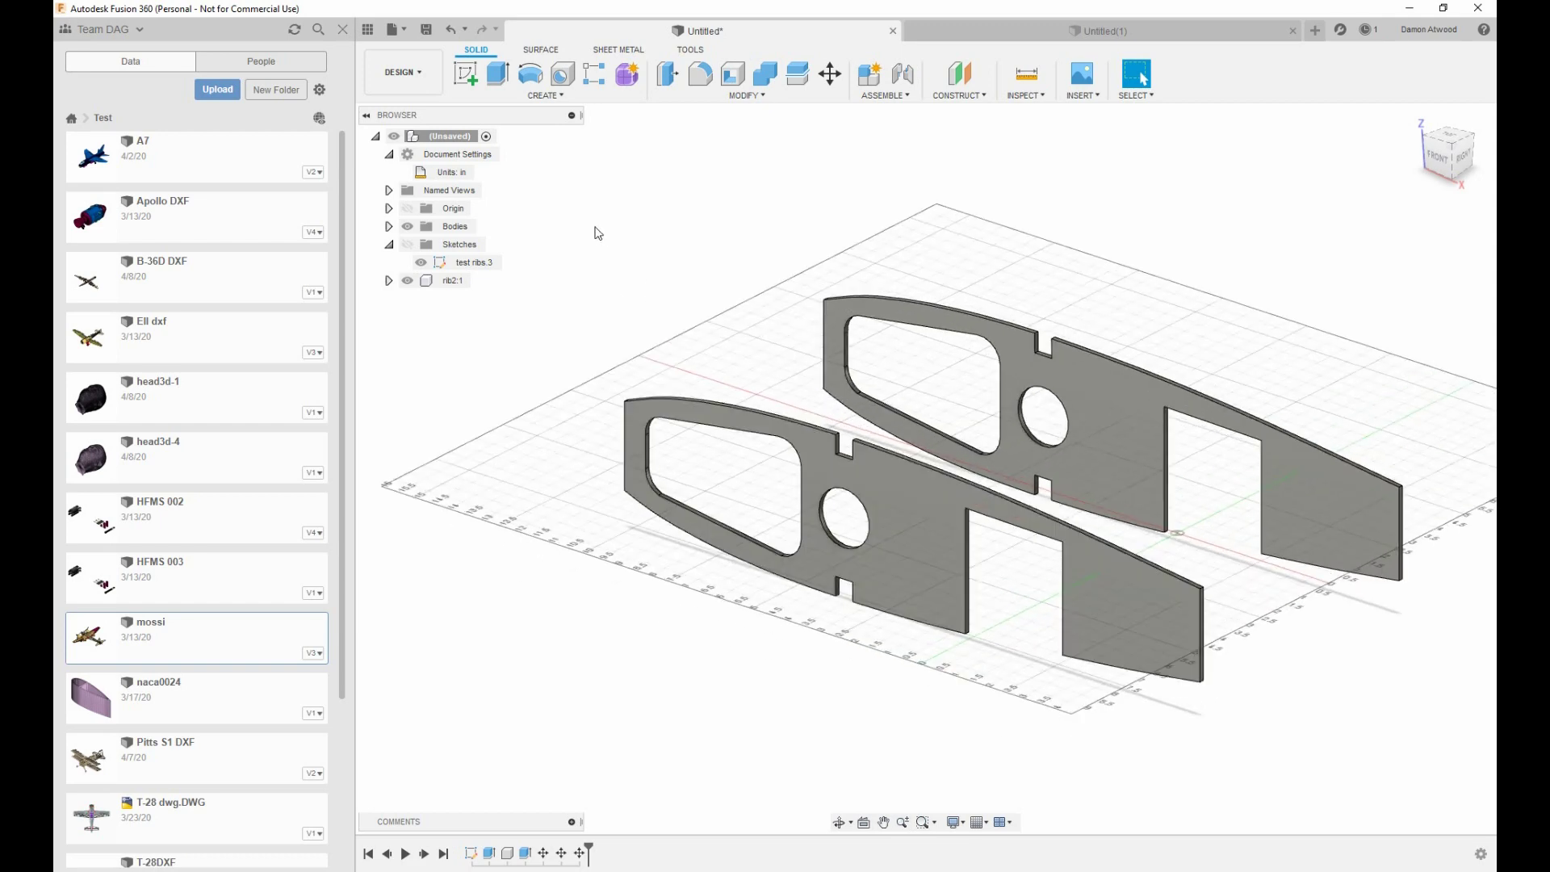
# Create a new component under the root and name it Spar
pyautogui.rightClick(455, 137)
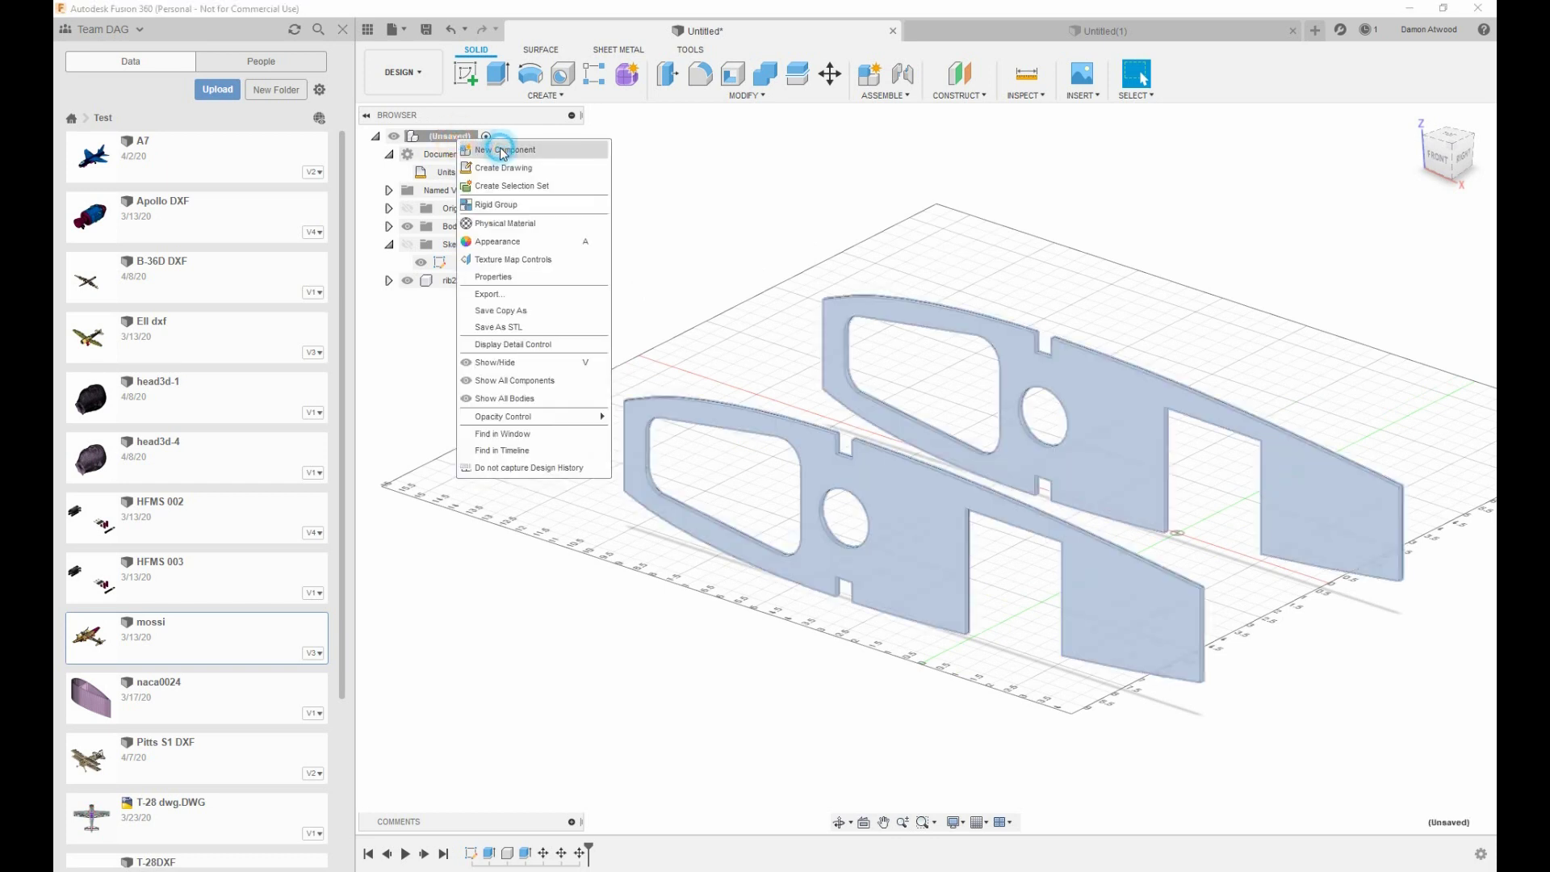
pyautogui.click(502, 150)
pyautogui.doubleClick(494, 297)
pyautogui.write('s')
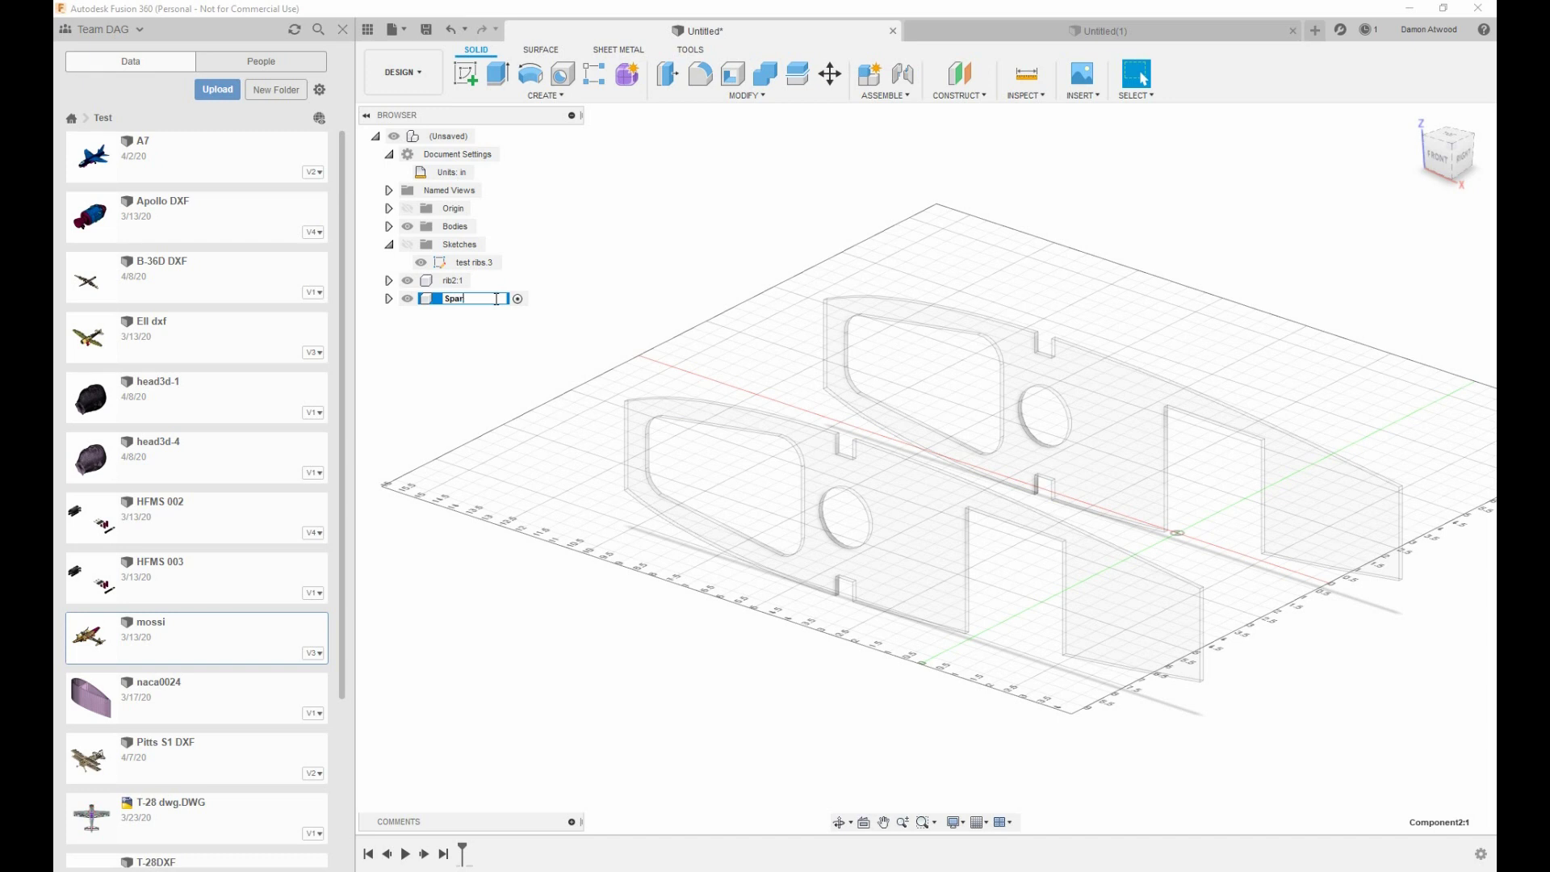
pyautogui.press('Return')
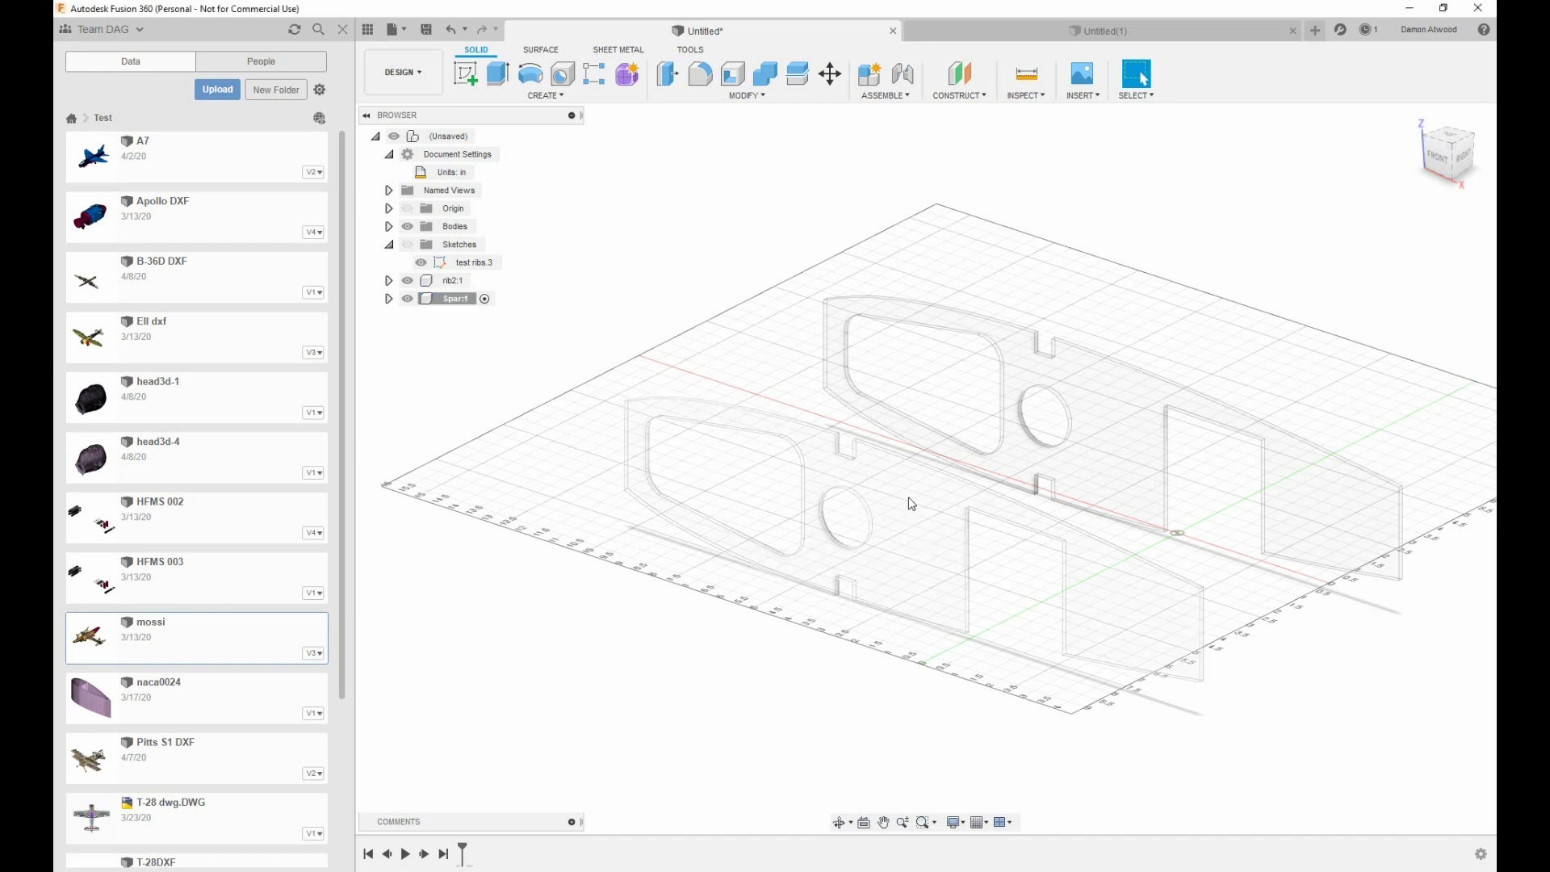
# Create an offset plane at 0.00 in on the front rib's outer face and start a sketch on that plane
pyautogui.rightClick(904, 500)
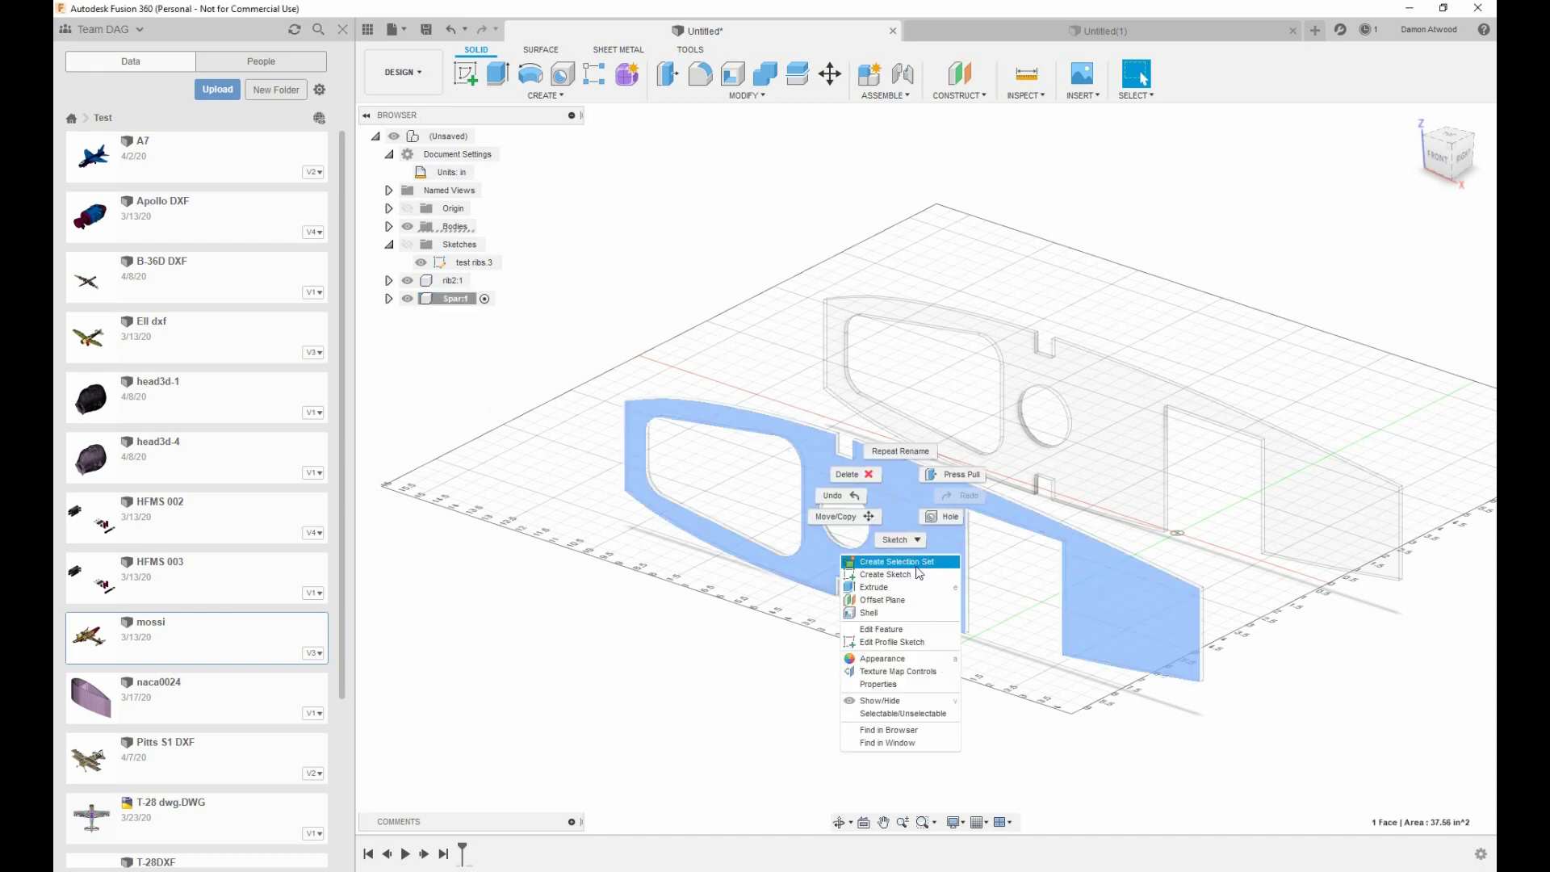
pyautogui.click(902, 601)
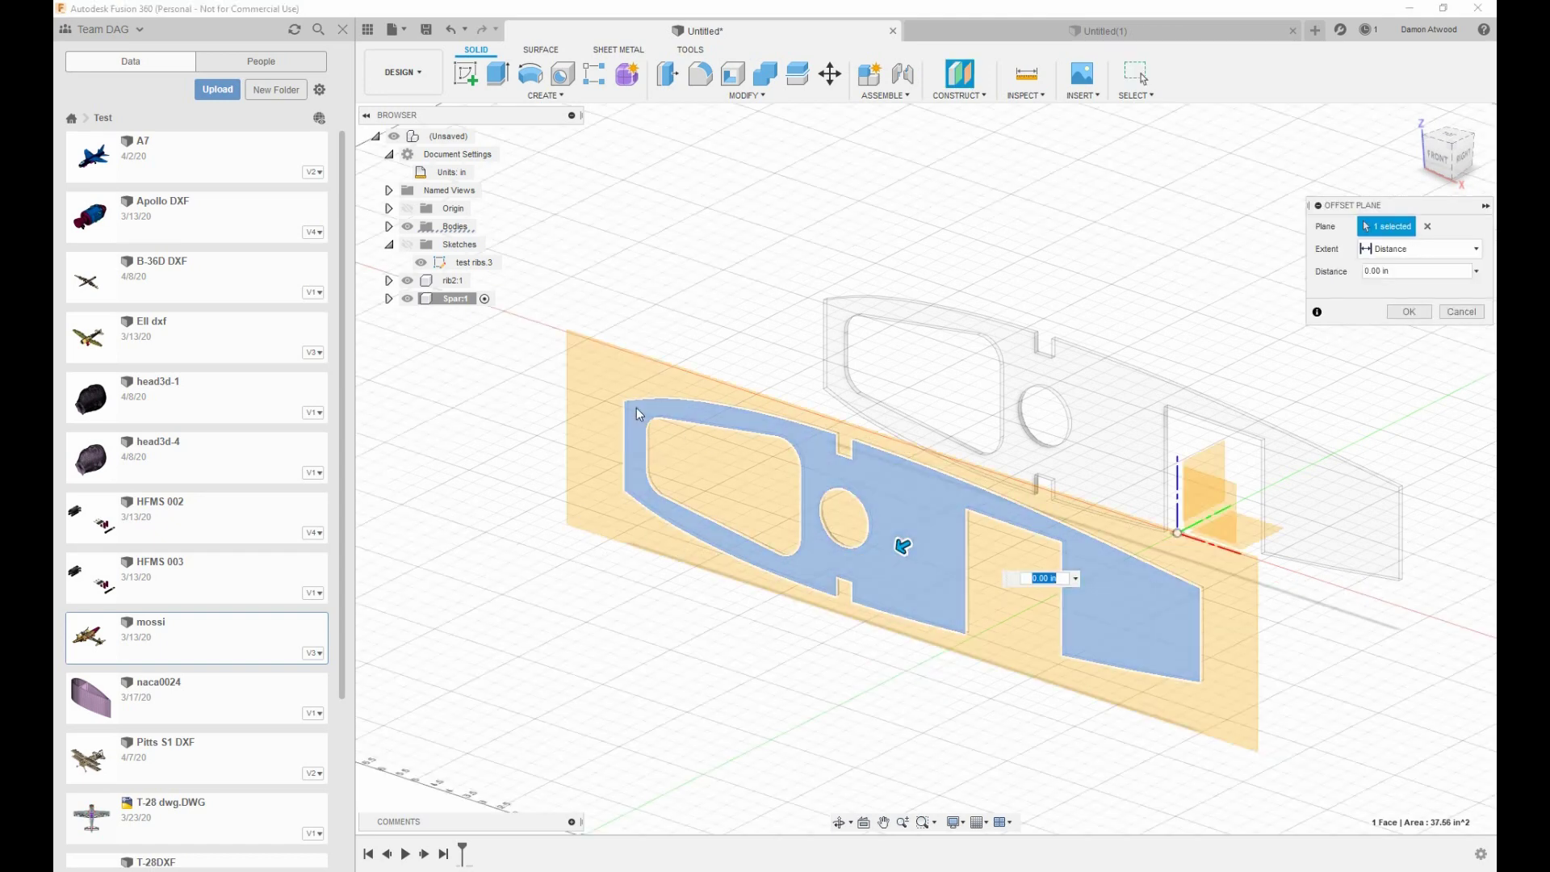
pyautogui.click(1406, 313)
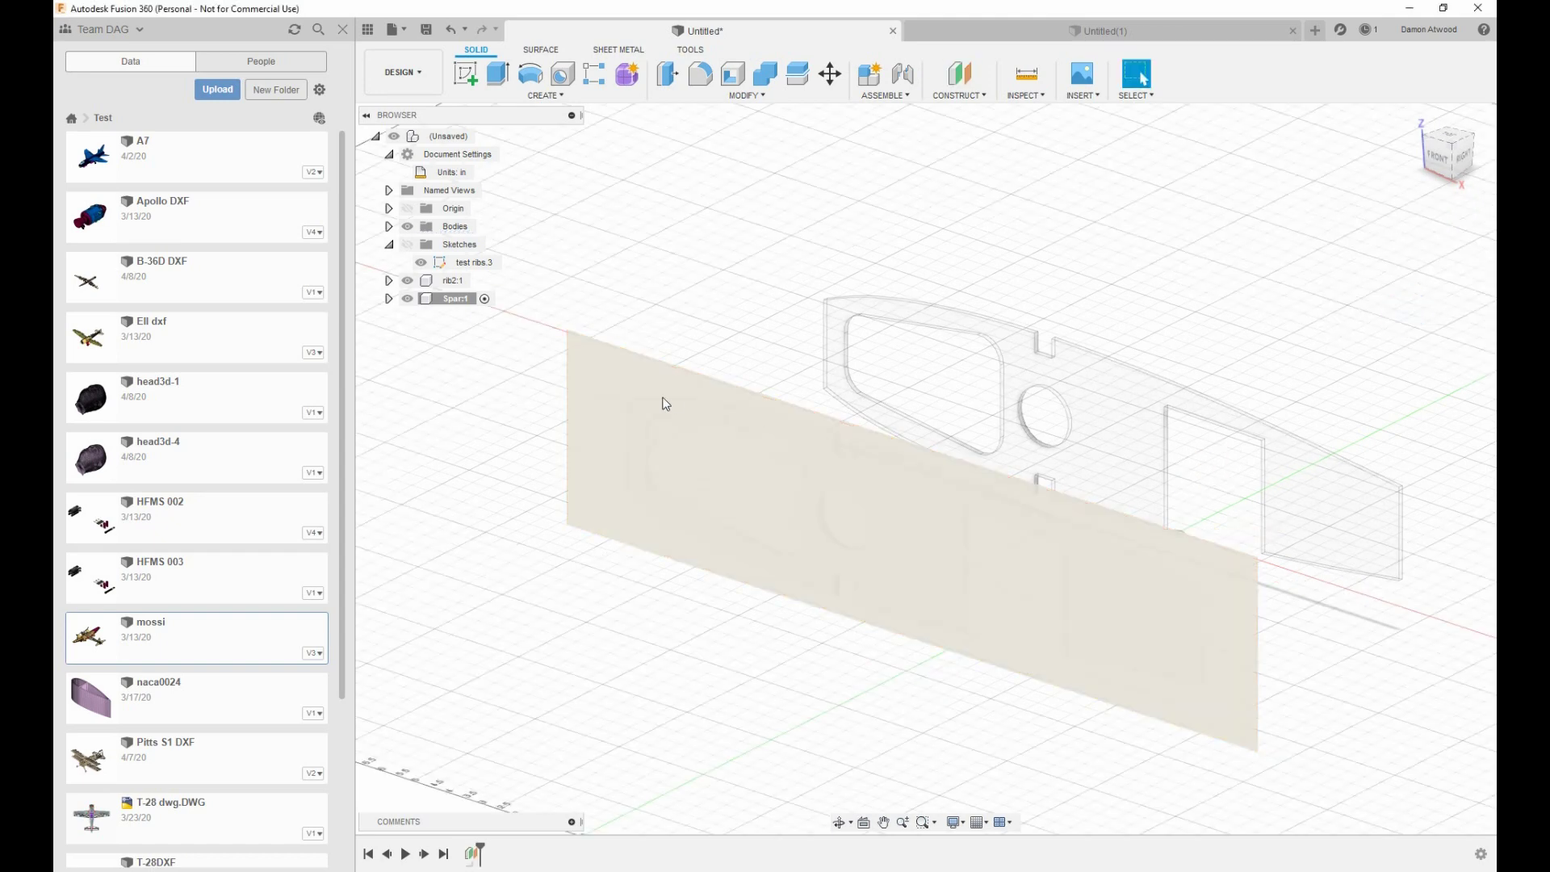
pyautogui.rightClick(646, 381)
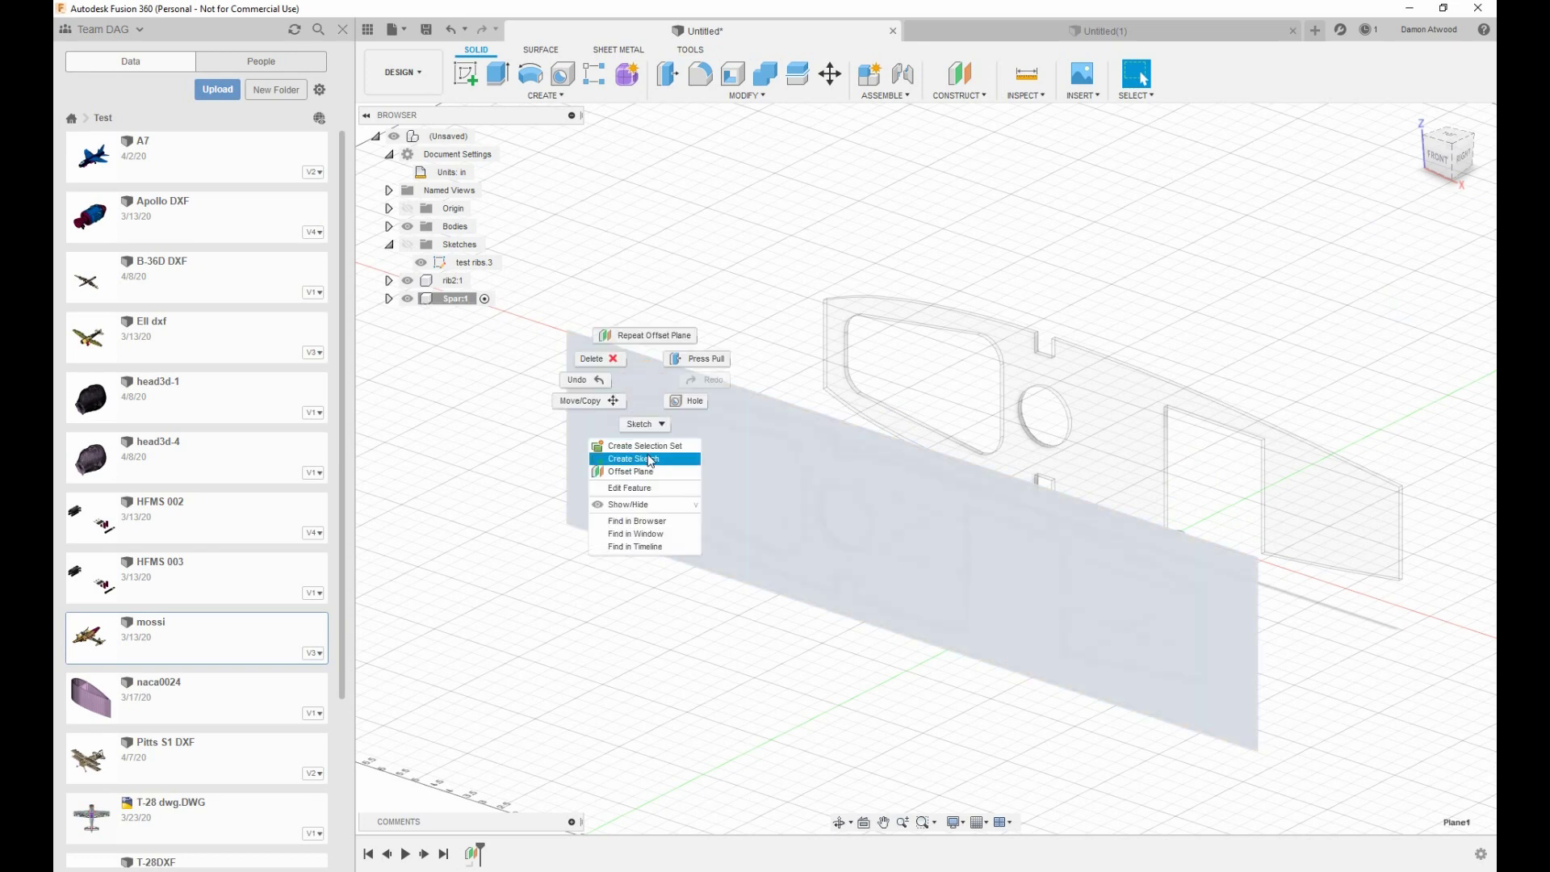
pyautogui.click(654, 457)
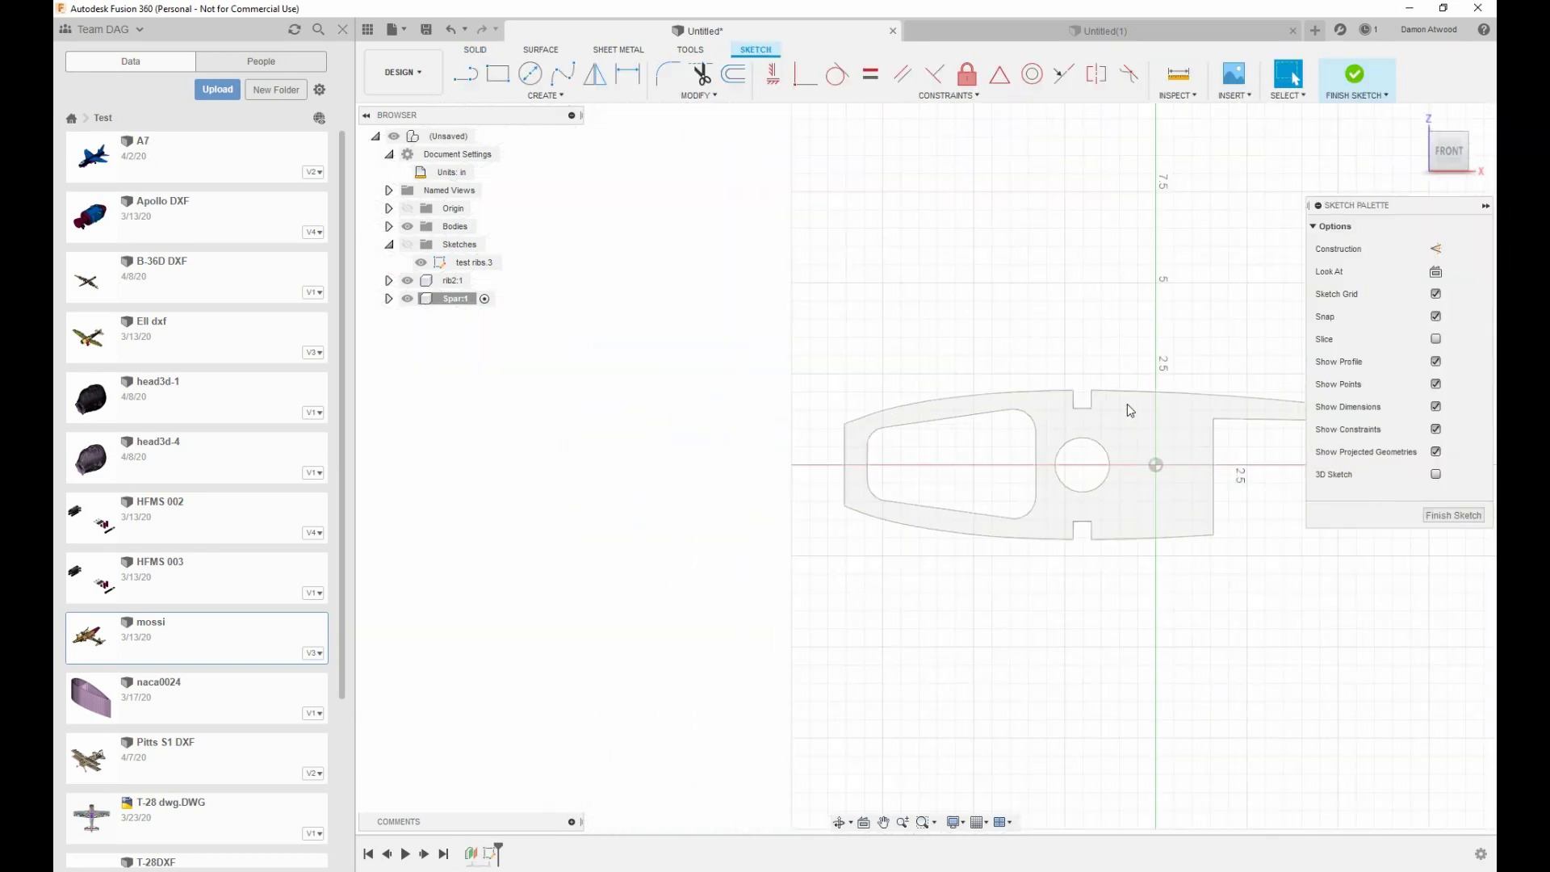
# Sketch a 0.5 by 0.5 in two-point rectangle over the front rib's upper spar notch, starting at the notch's upper corner
pyautogui.scroll(8, 1051, 394)
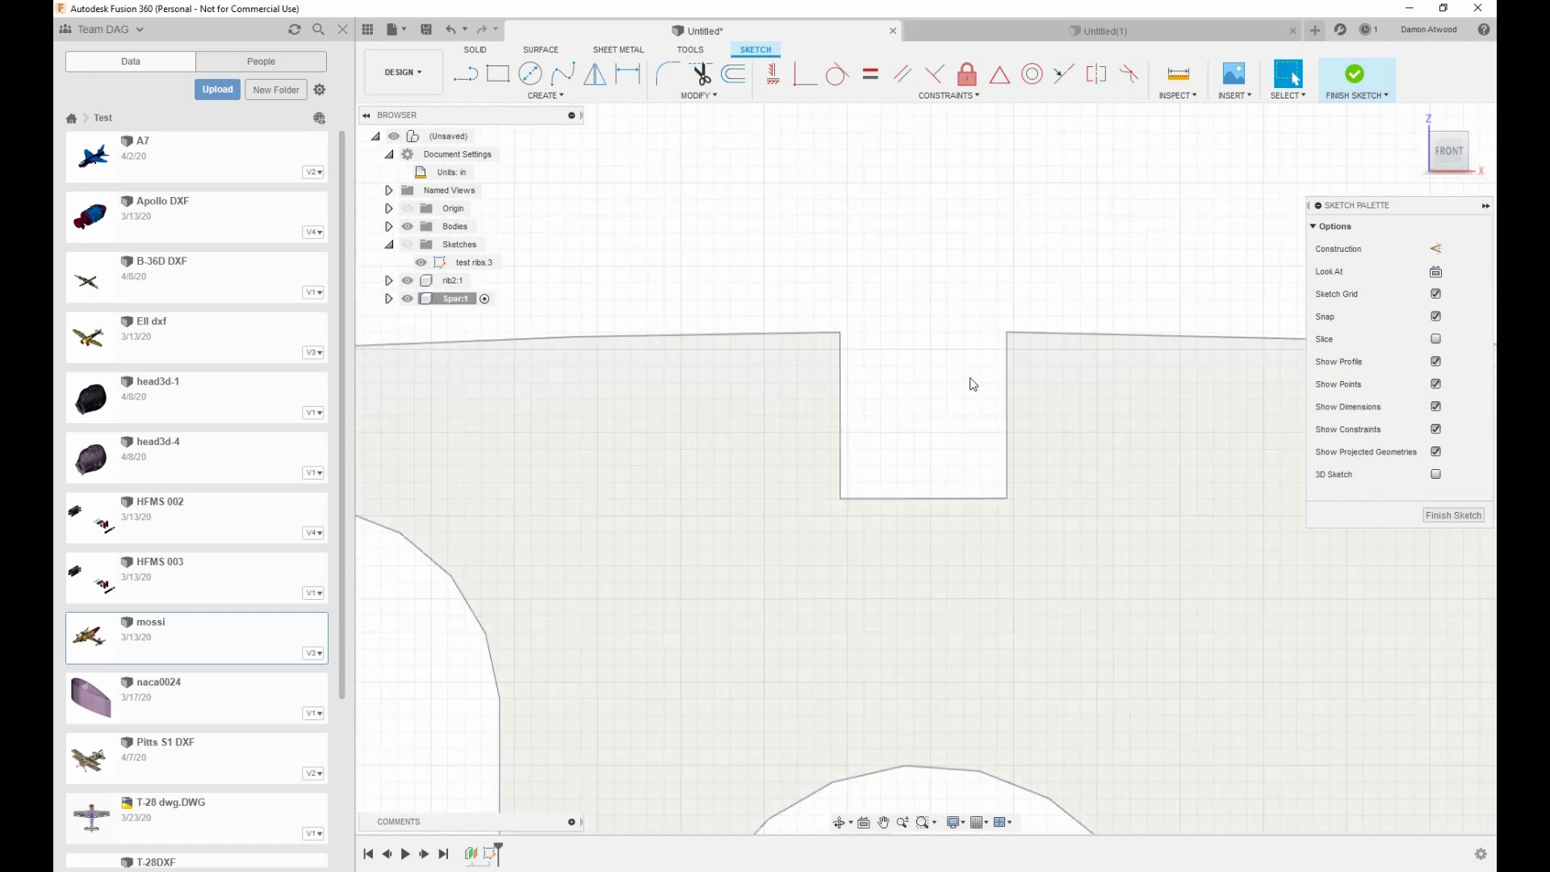
pyautogui.press('s')
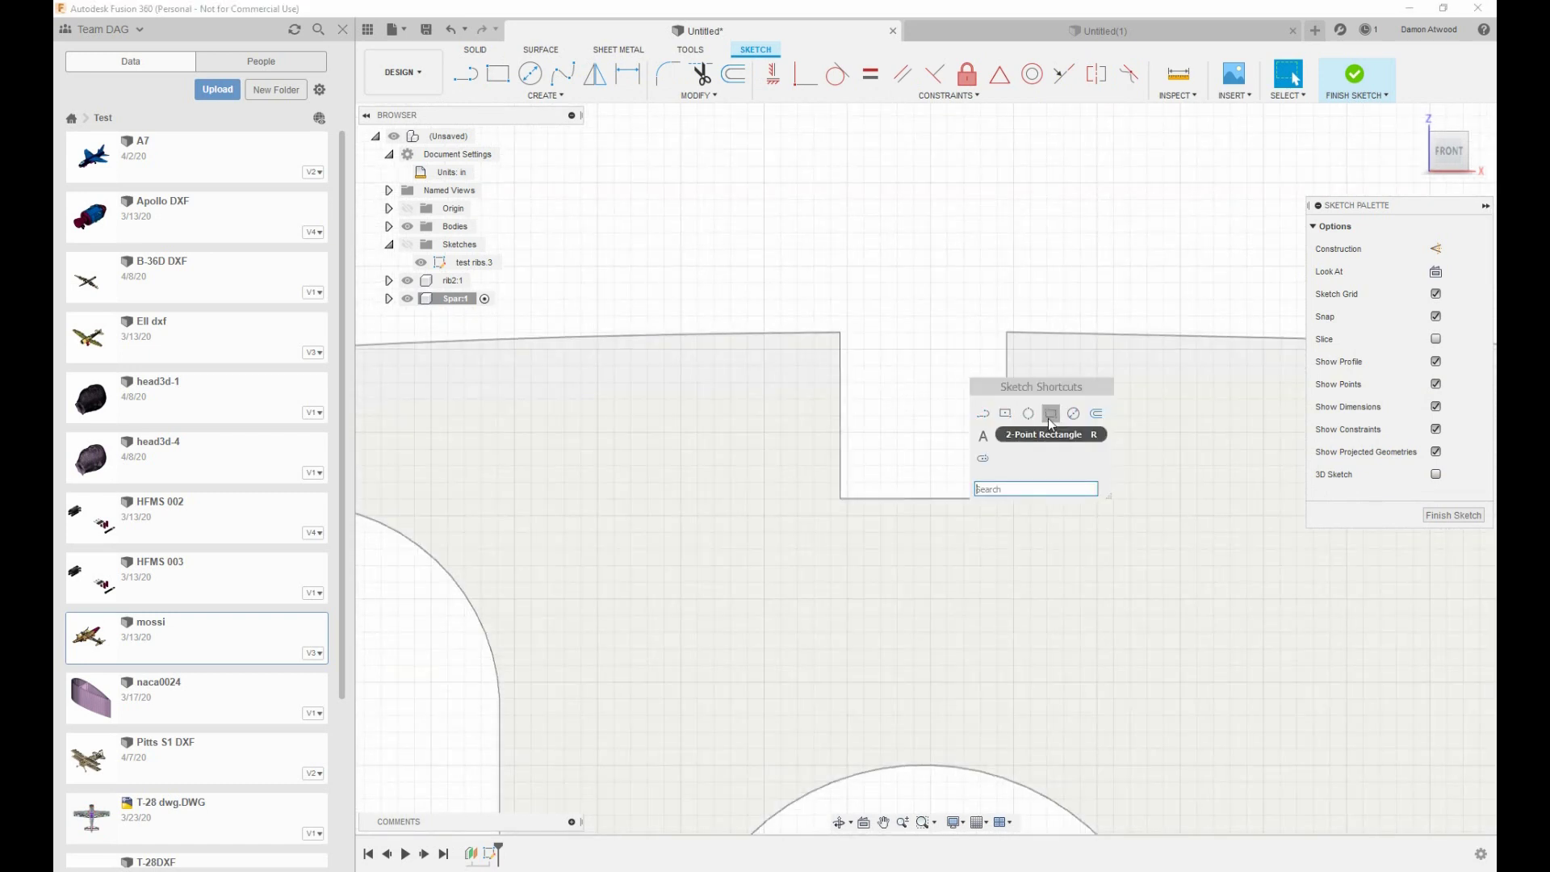
pyautogui.click(1049, 414)
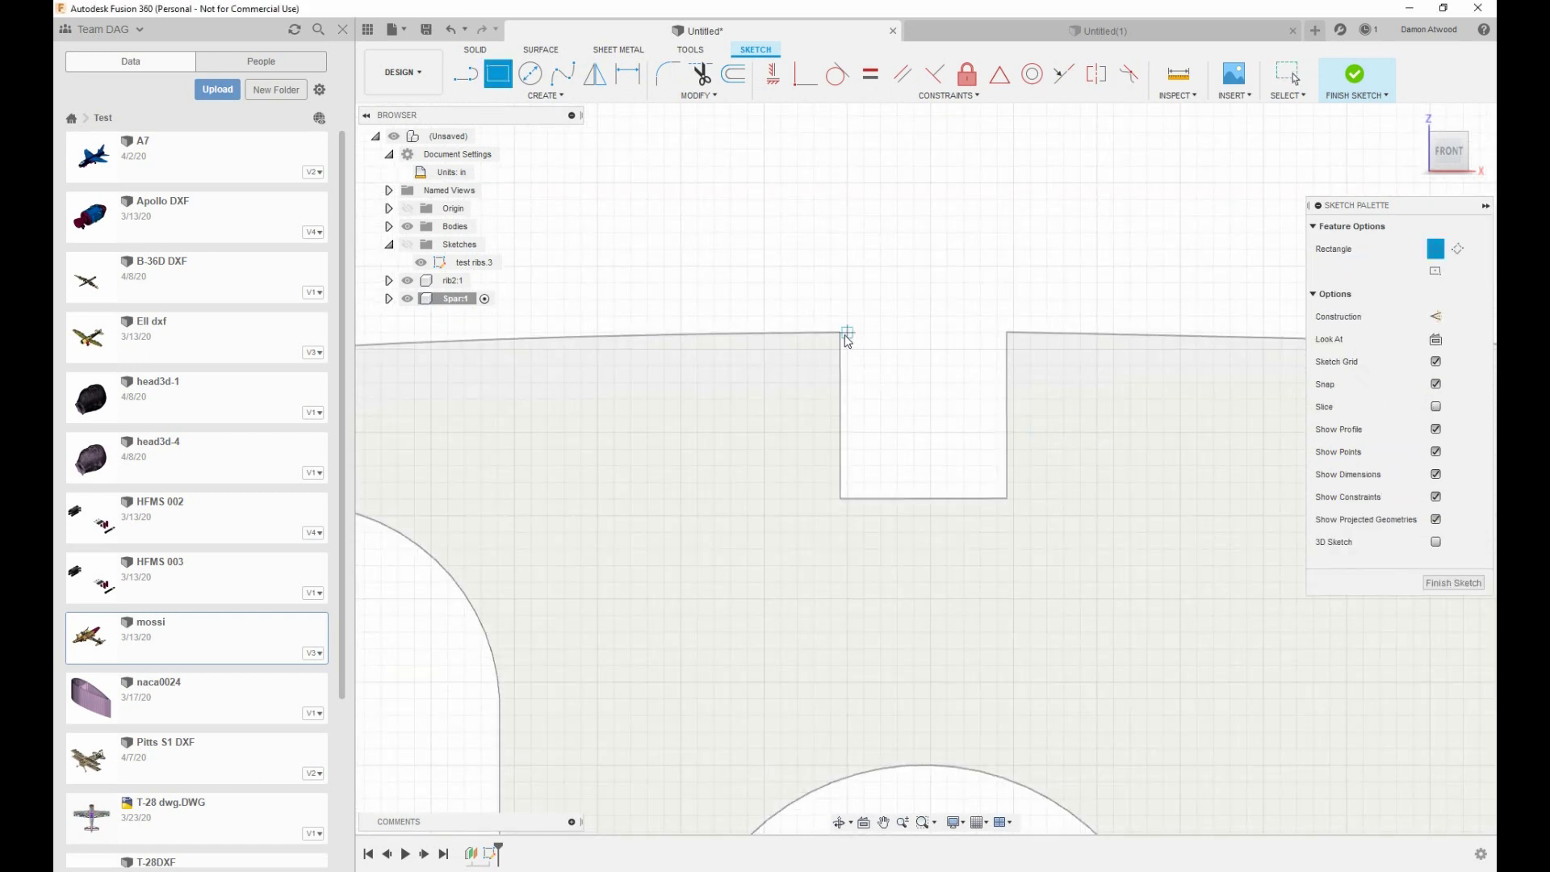
pyautogui.scroll(3, 847, 339)
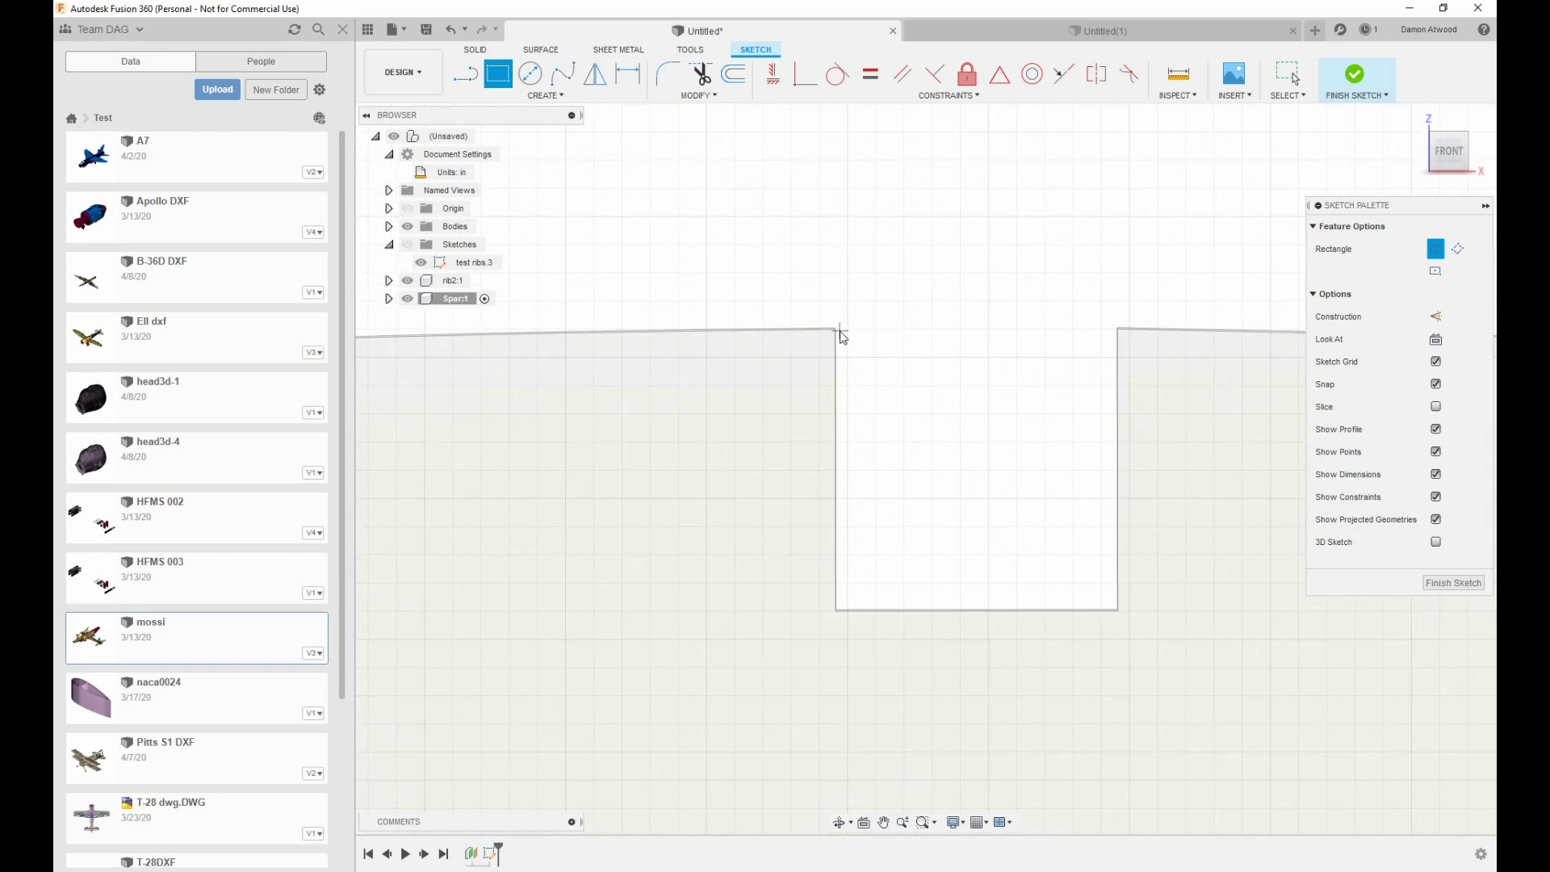
pyautogui.click(839, 331)
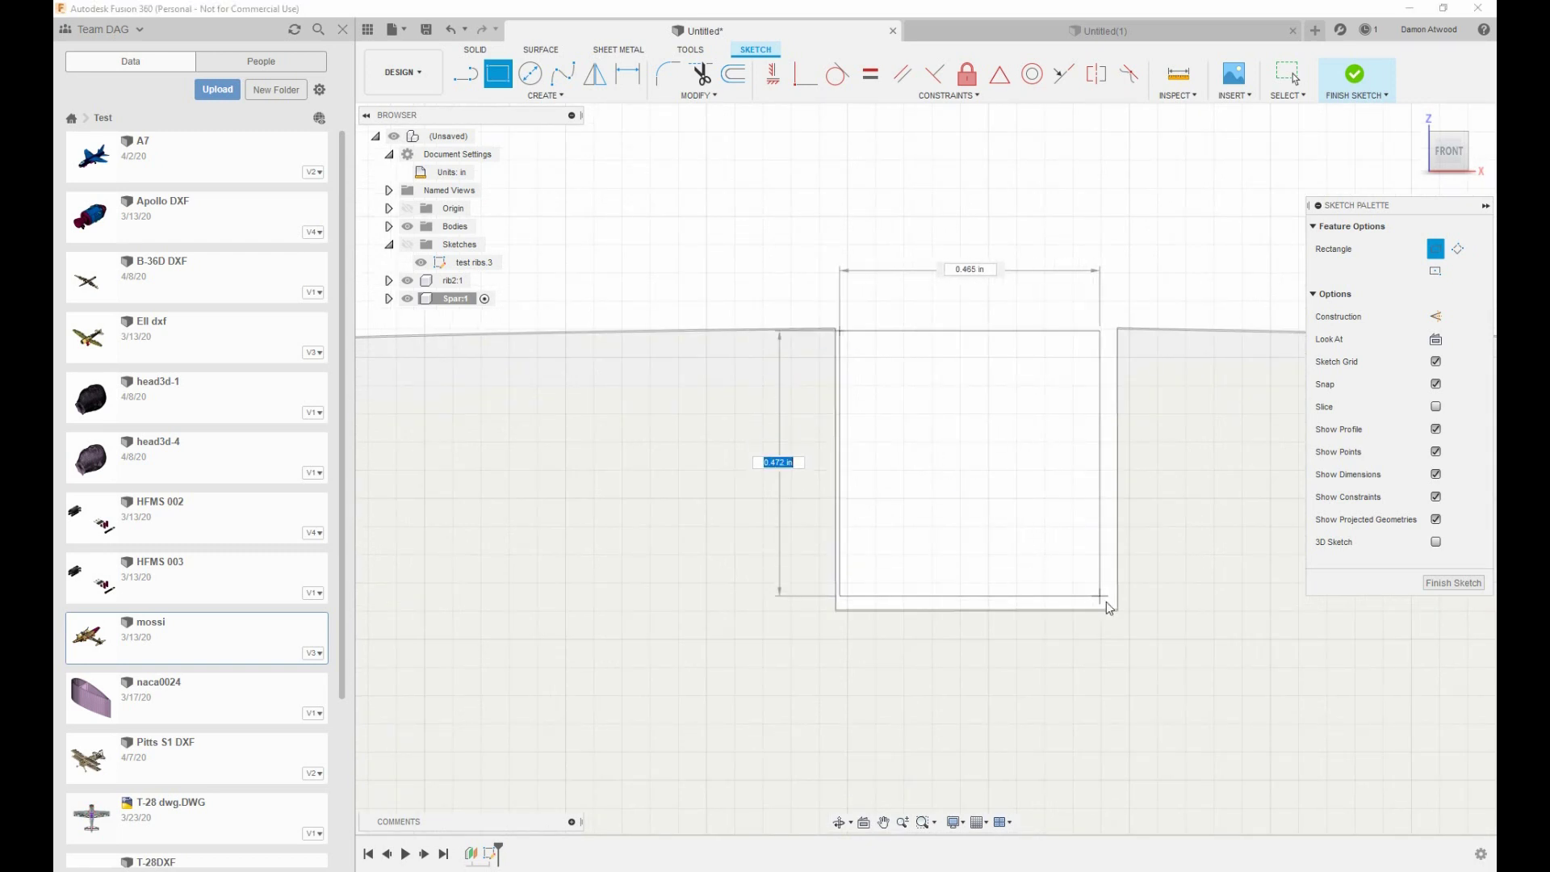
pyautogui.write('.5')
pyautogui.press('Tab')
pyautogui.press('BackSpace')
pyautogui.write('.5')
pyautogui.press('Return')
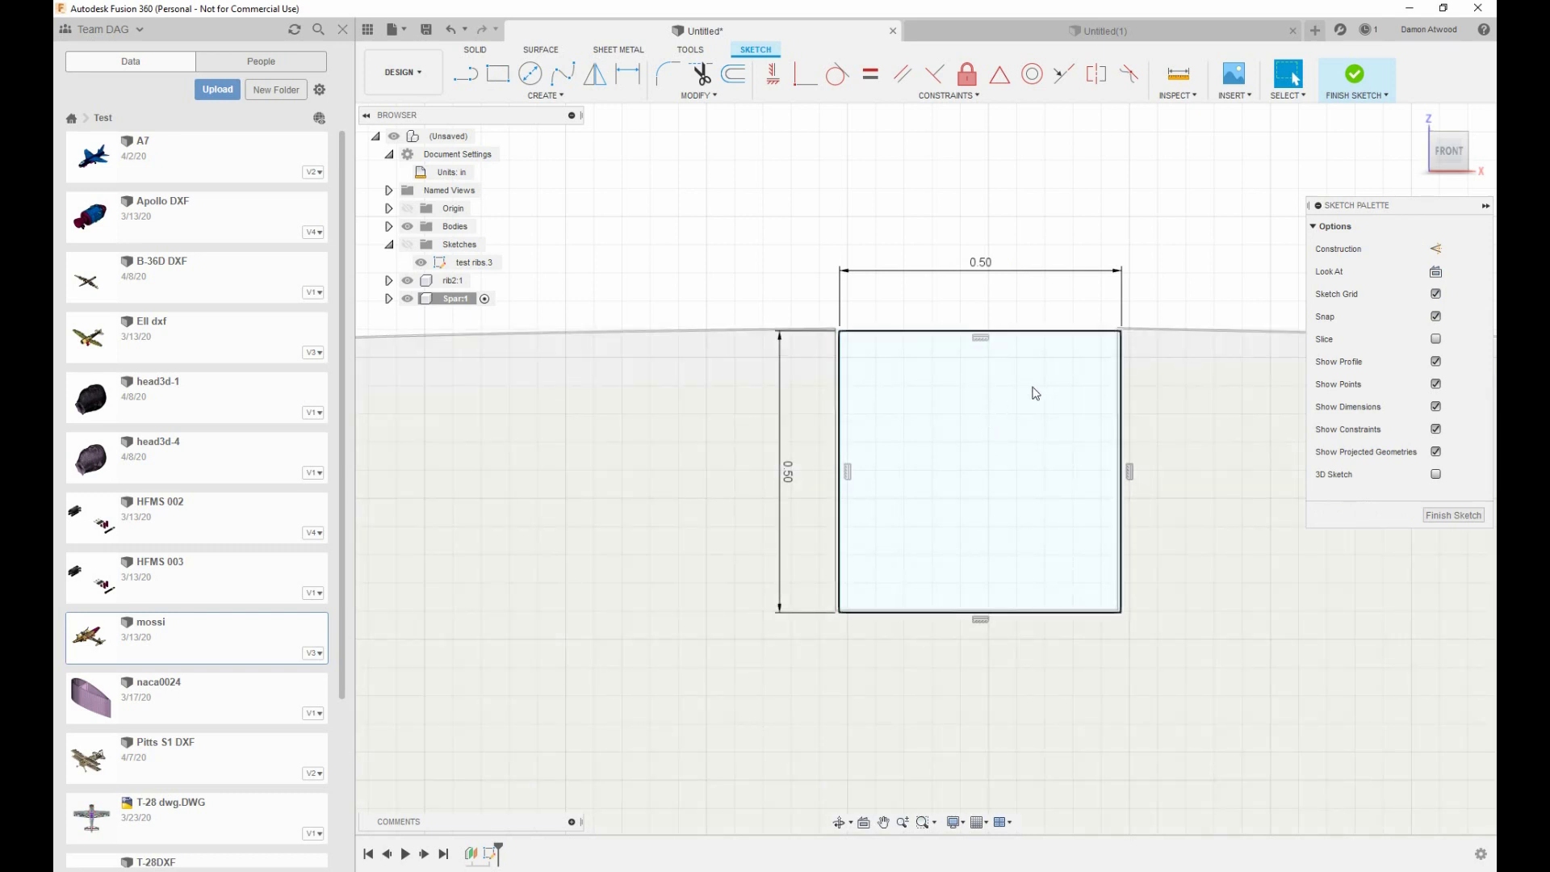
# Extrude the square profile as a new body running through the upper notches of both ribs and extending past the rear rib
pyautogui.click(1019, 436)
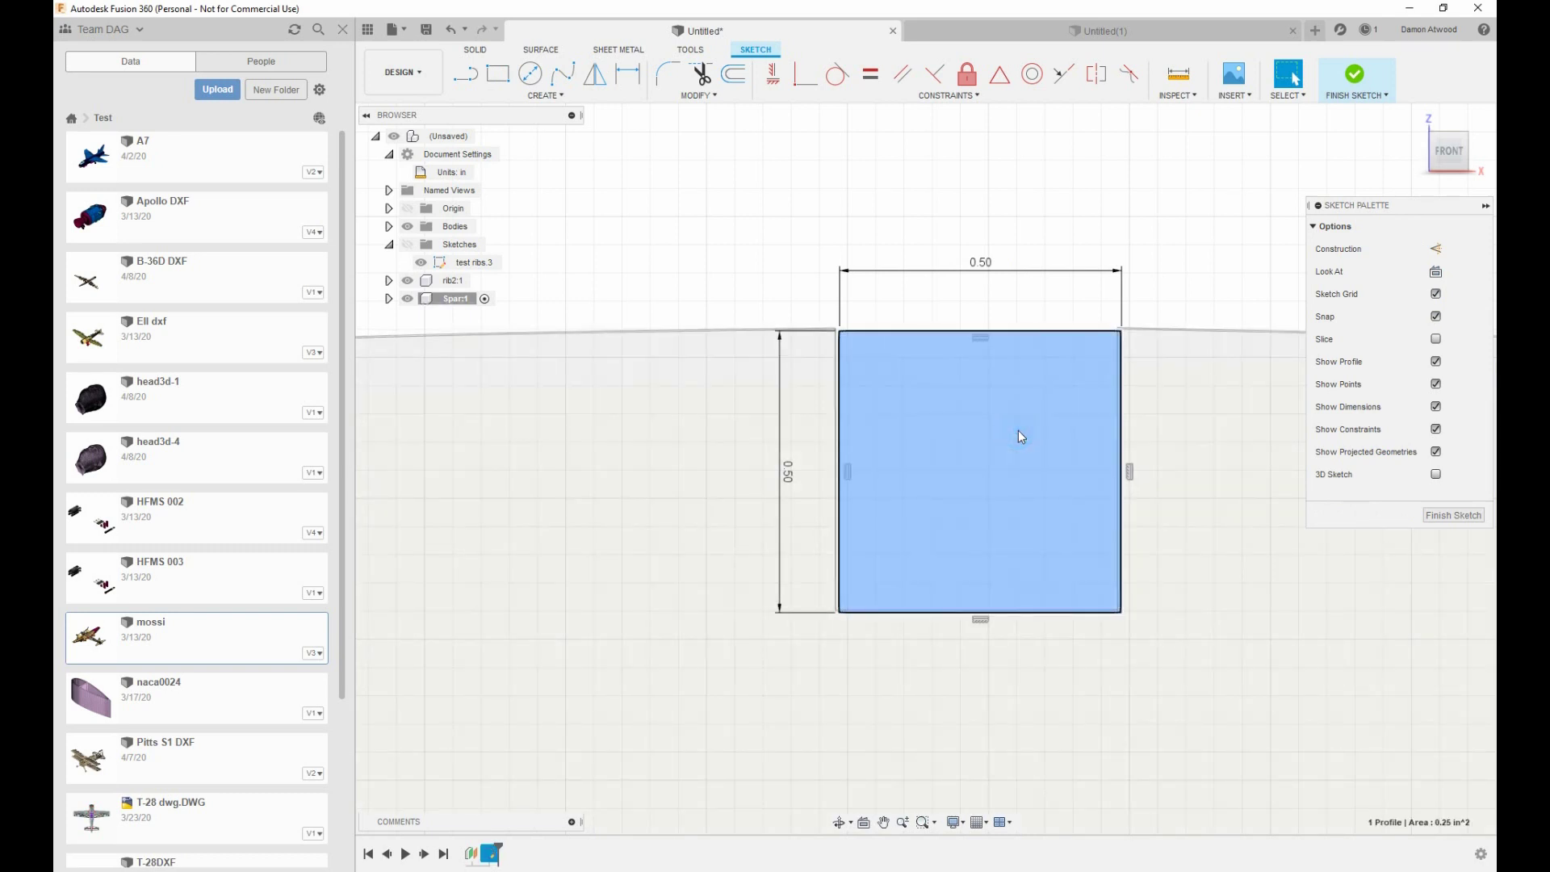
pyautogui.press('e')
pyautogui.scroll(-6, 951, 442)
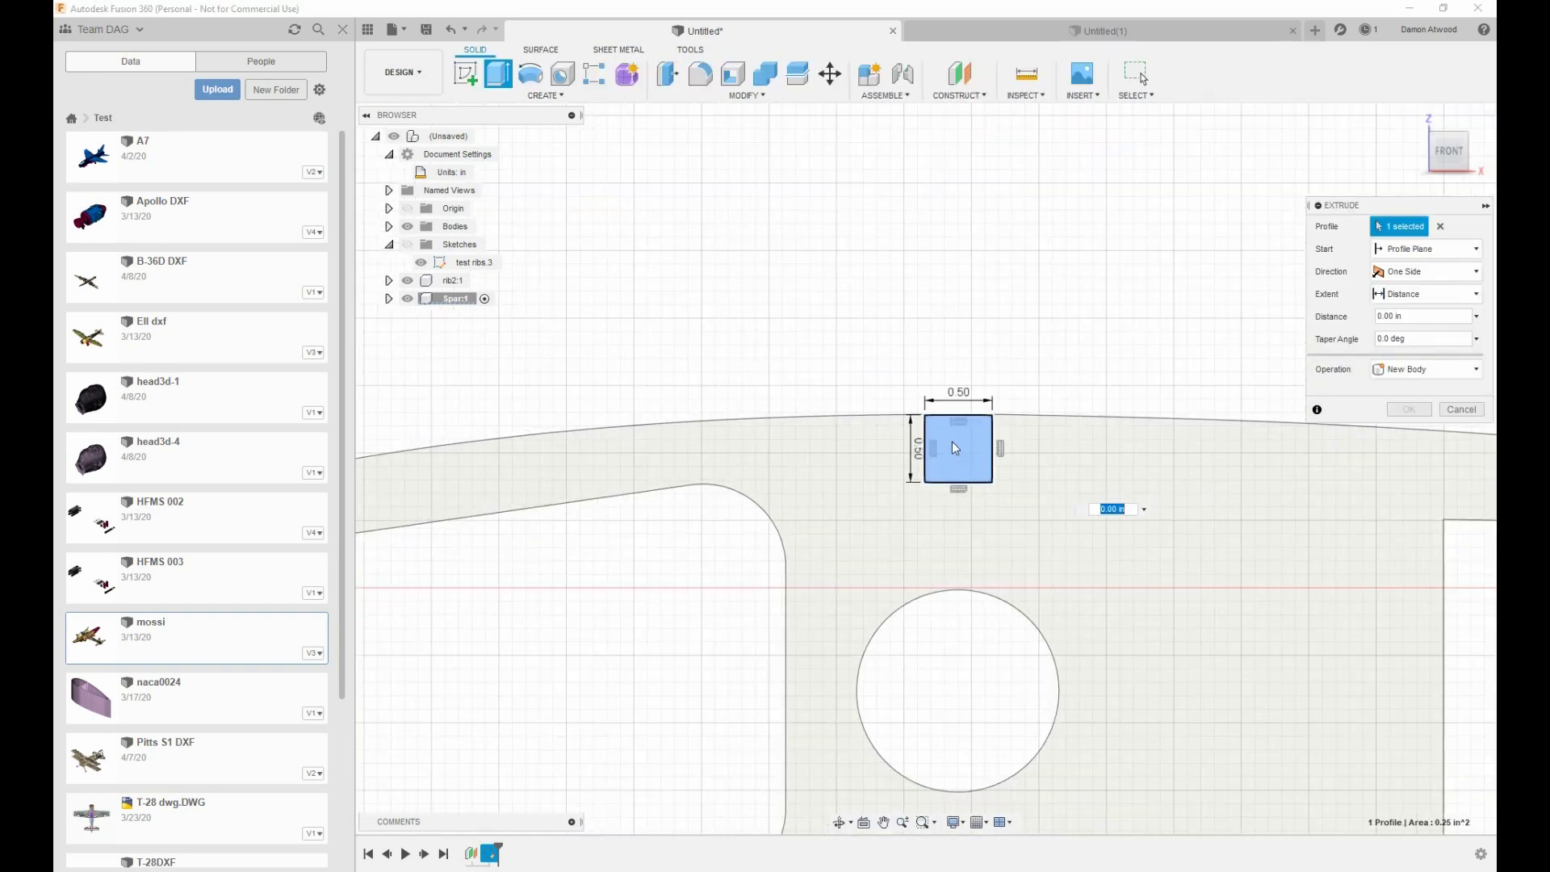
pyautogui.keyDown('shift'); pyautogui.moveTo(952, 442); pyautogui.dragTo(928, 481, button='middle'); pyautogui.keyUp('shift')
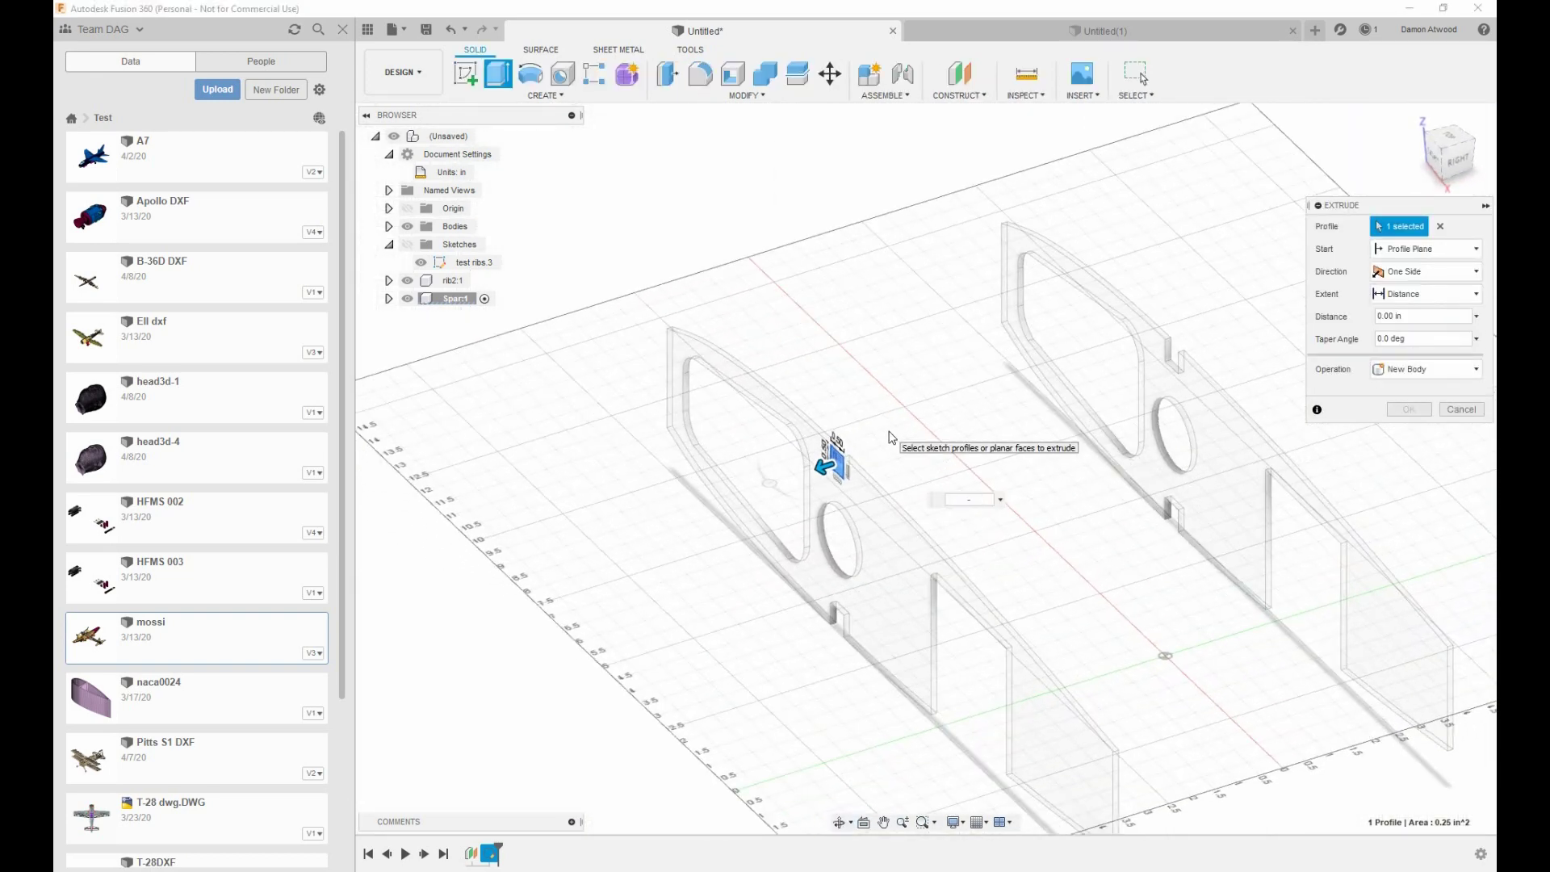
pyautogui.press('Return')
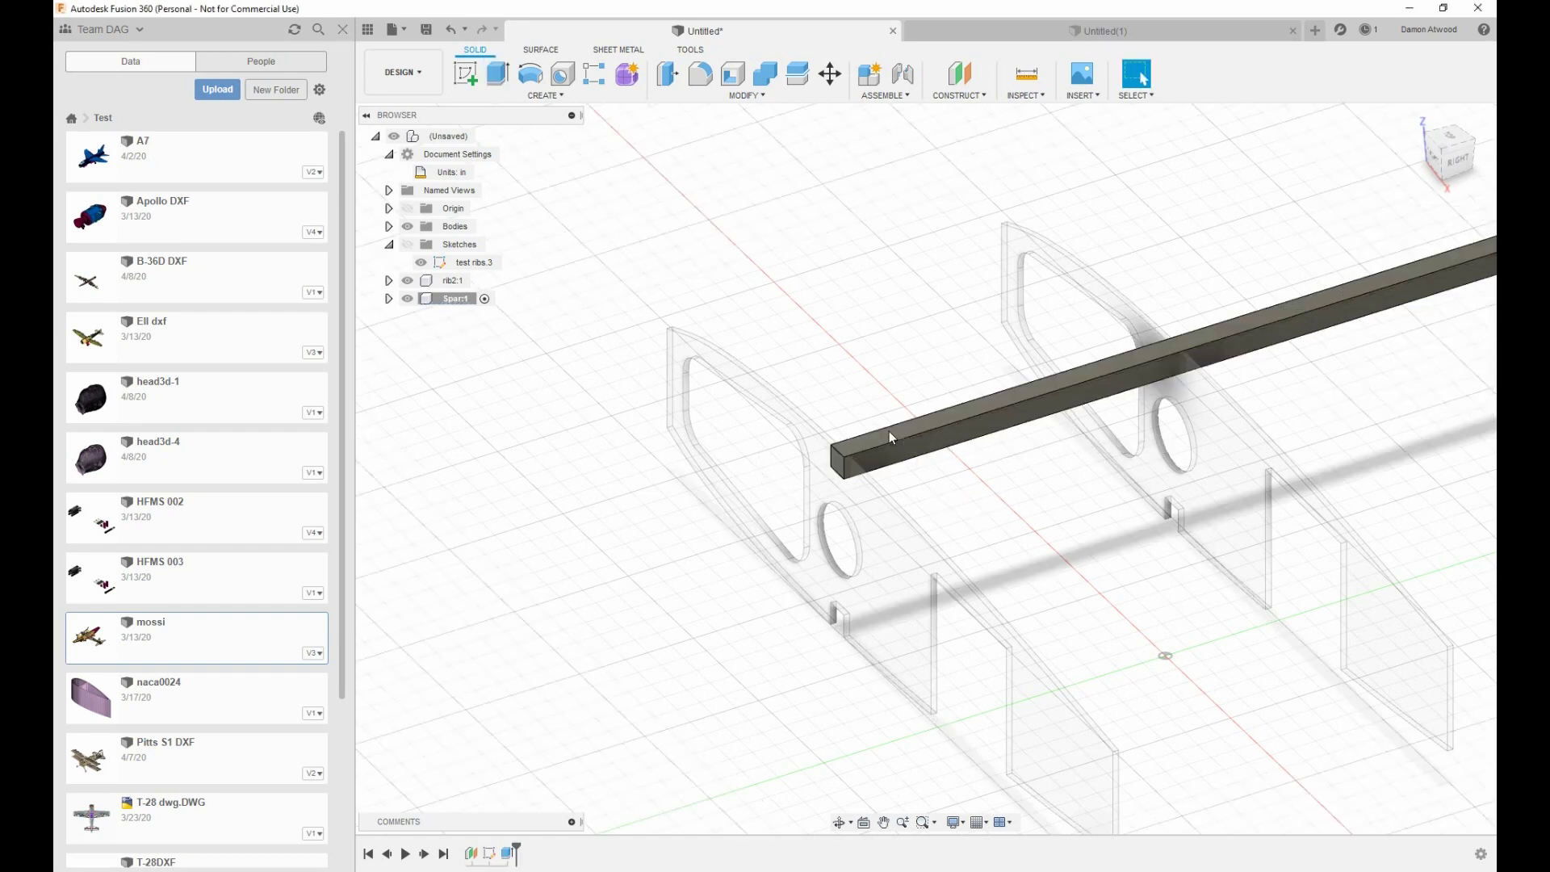
# Reactivate the root component and view the complete spar and rib assembly
pyautogui.scroll(-5, 889, 431)
pyautogui.scroll(5, 904, 429)
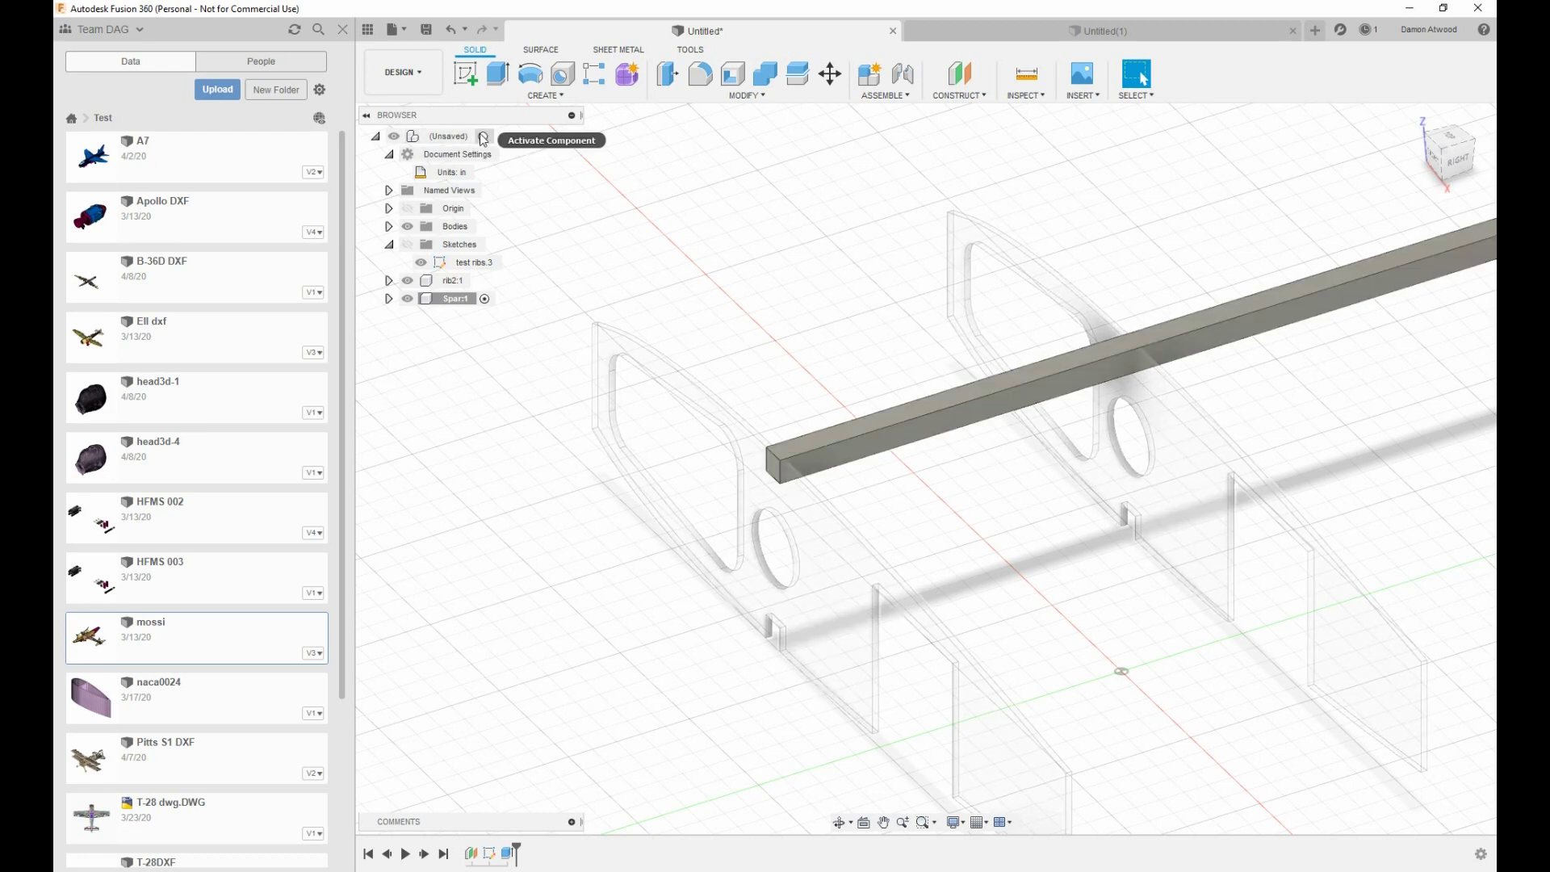
pyautogui.click(486, 135)
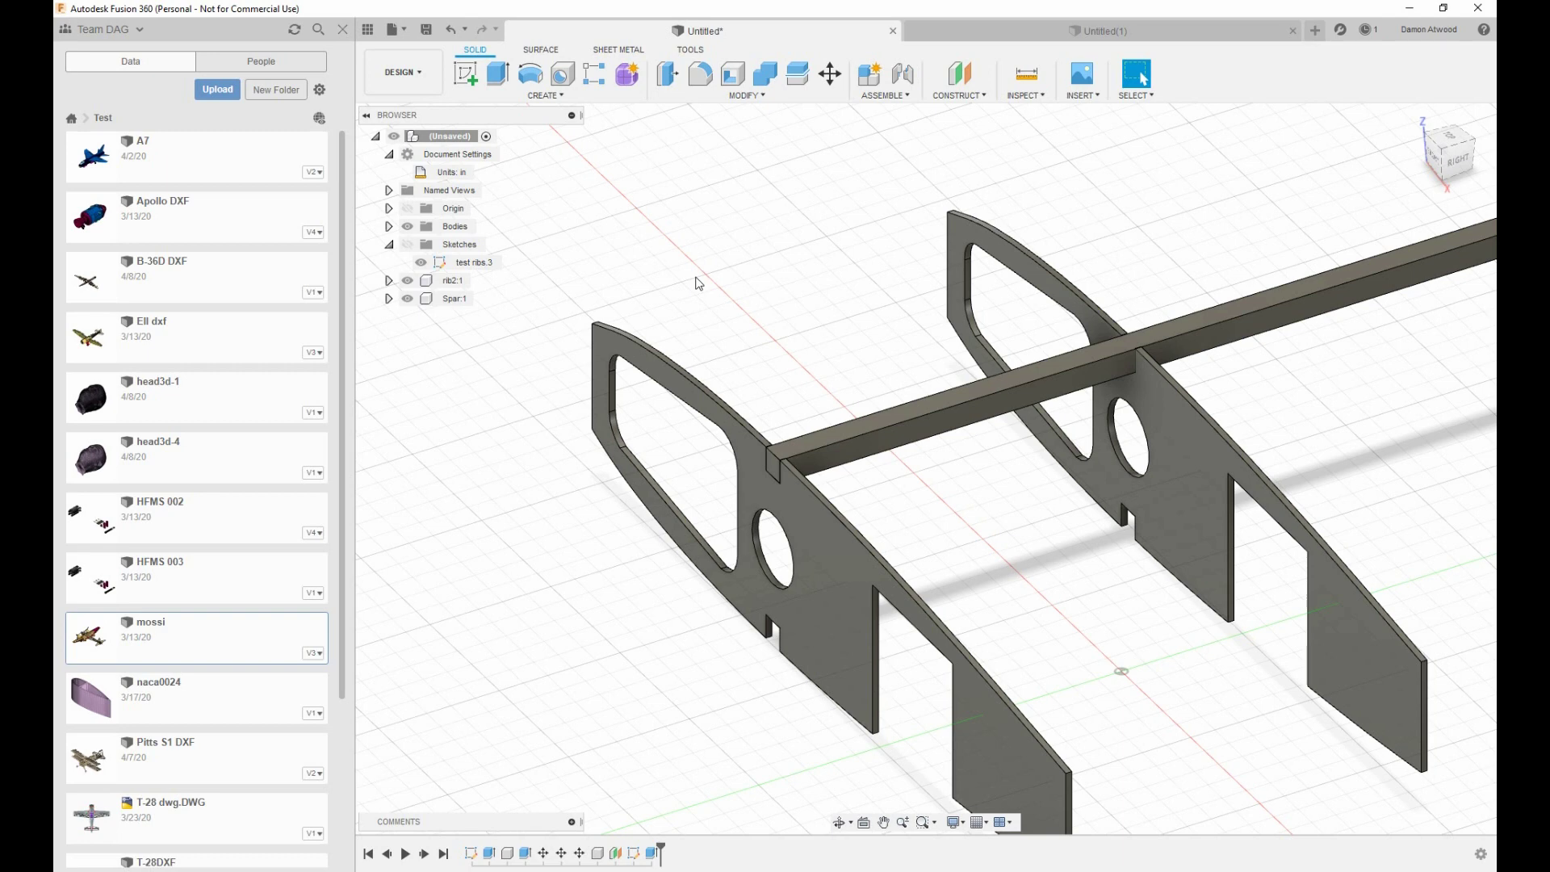
pyautogui.scroll(-5, 791, 239)
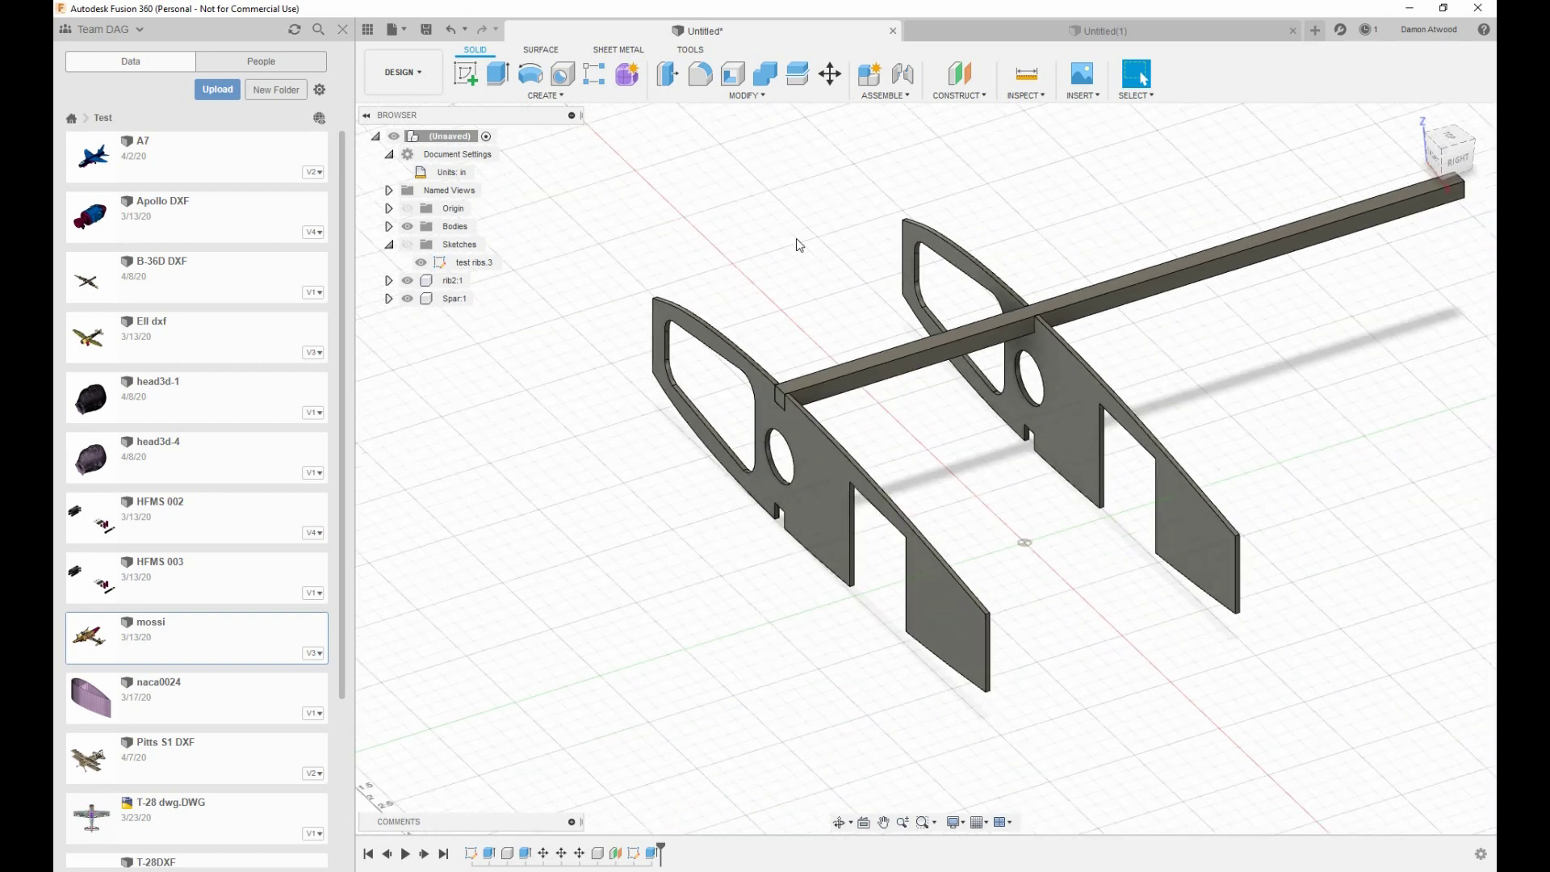
pyautogui.keyDown('shift'); pyautogui.moveTo(994, 274); pyautogui.dragTo(1025, 210, button='middle'); pyautogui.keyUp('shift')
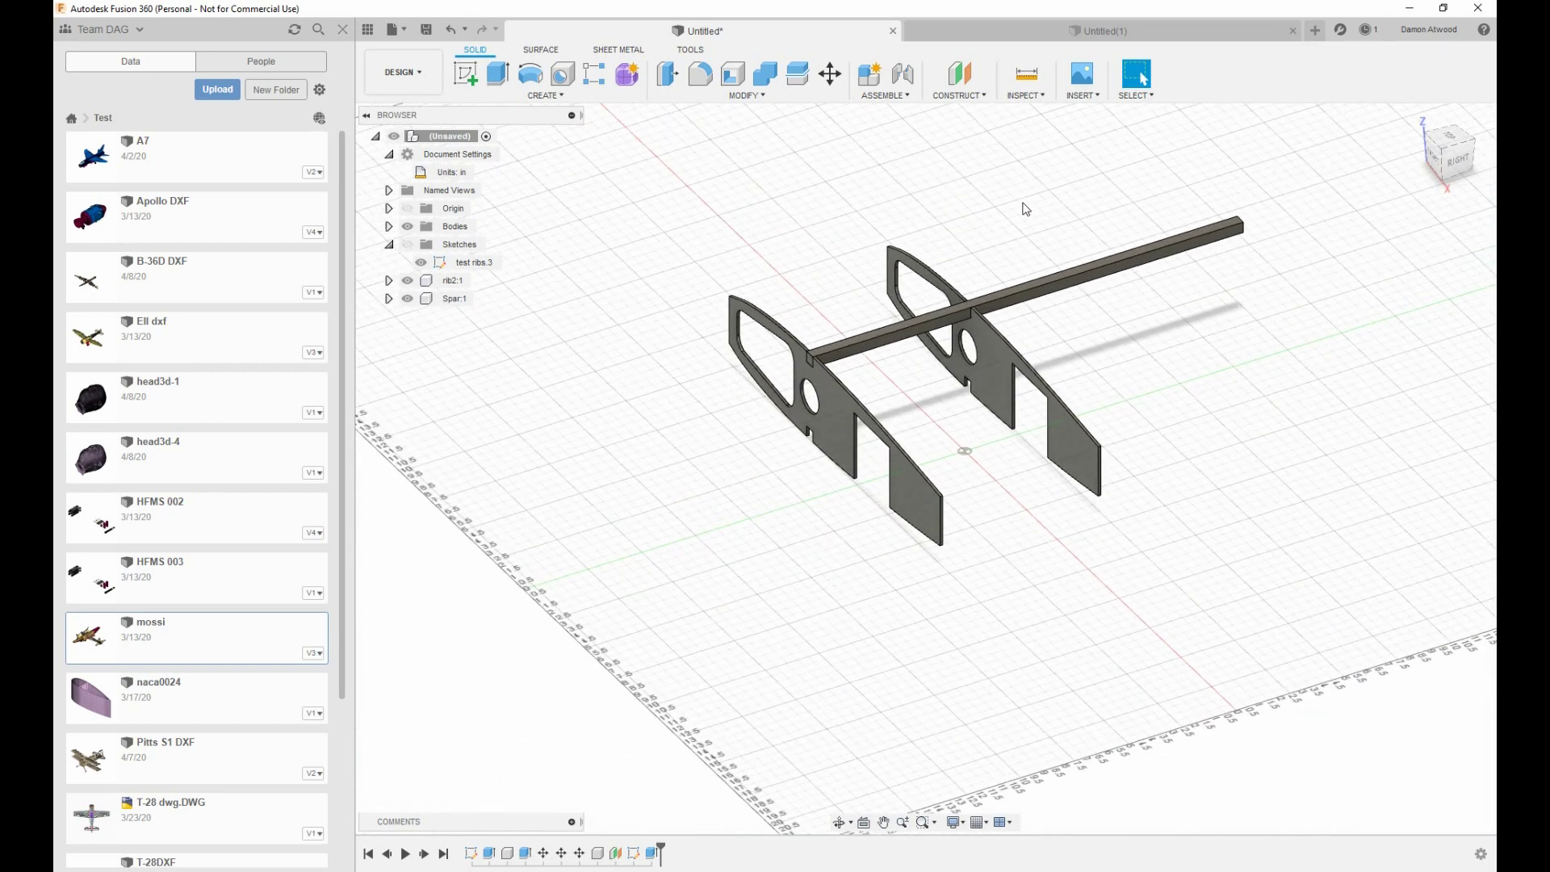
# Open the mossi aircraft design from the Test project and examine its wing ribs and fuselage interior up close
pyautogui.doubleClick(104, 643)
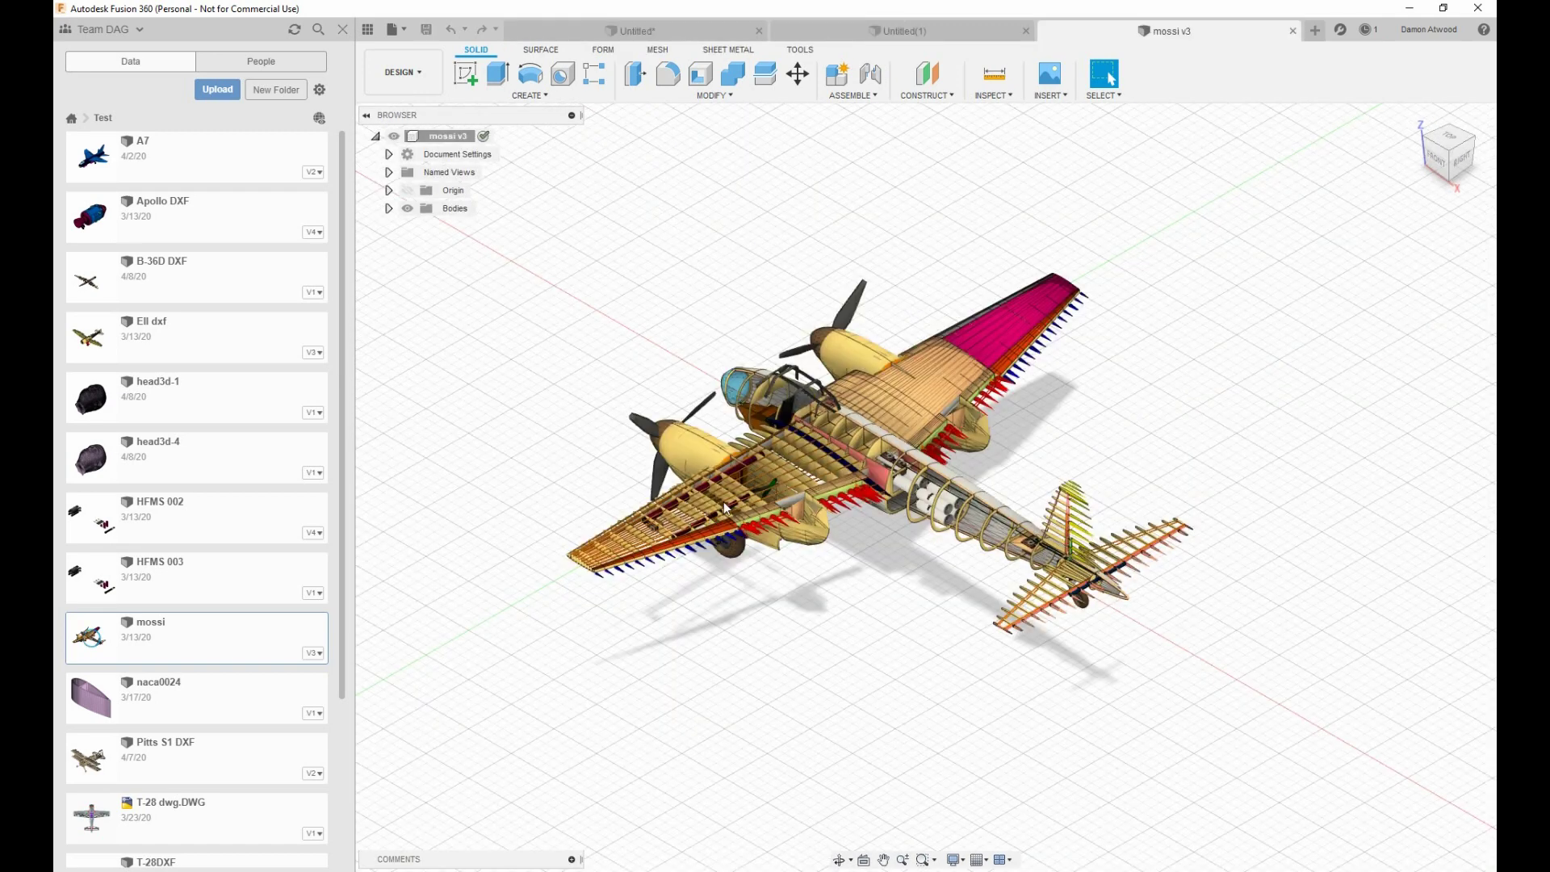
pyautogui.scroll(-2, 778, 510)
pyautogui.scroll(5, 778, 508)
pyautogui.scroll(2, 776, 305)
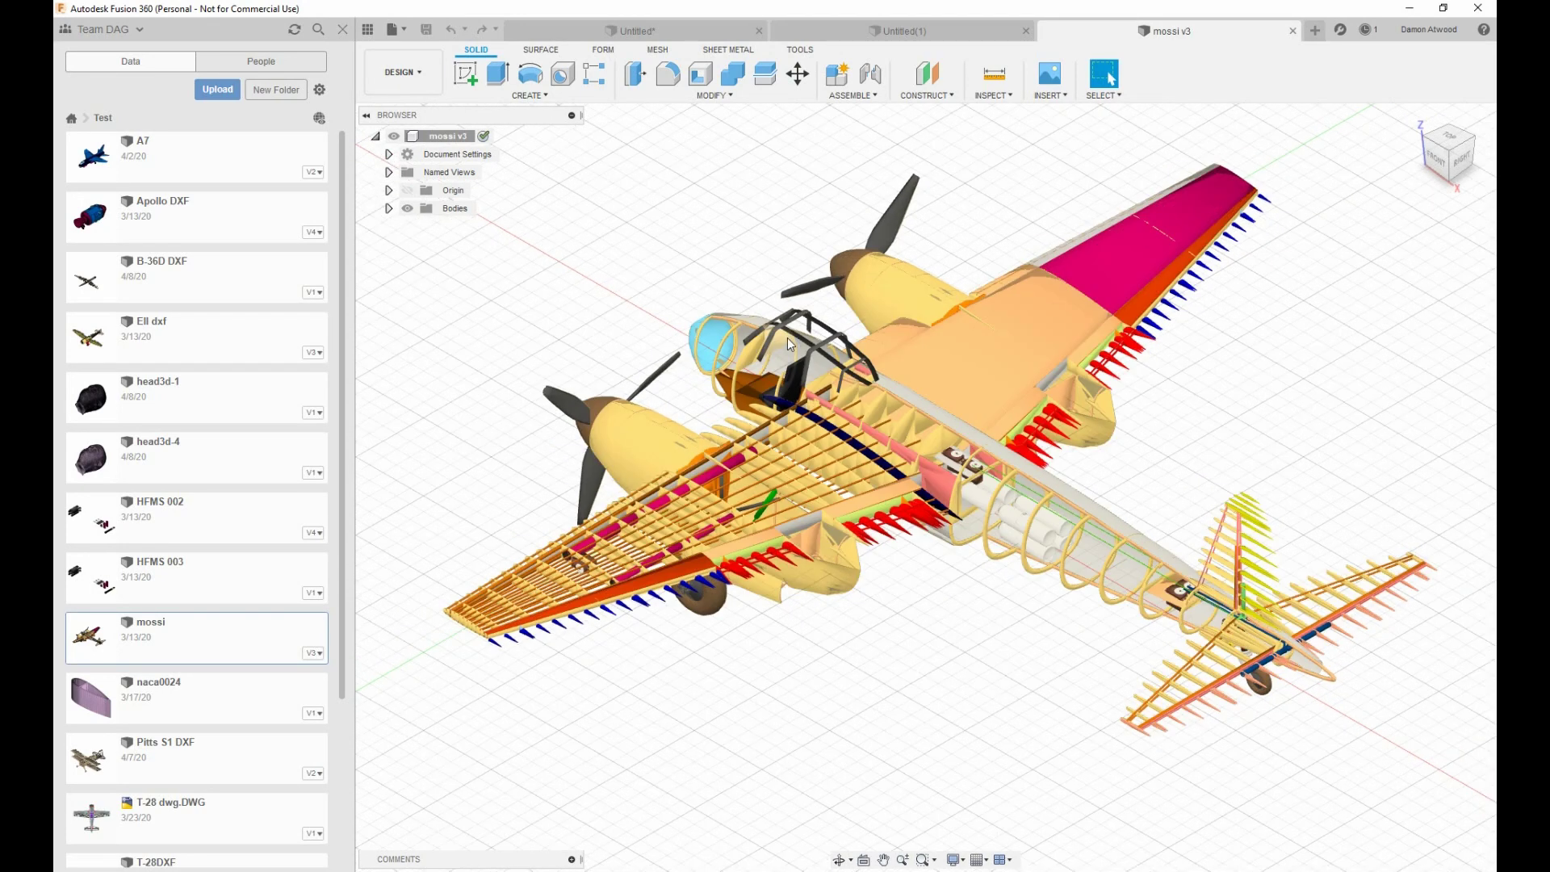
pyautogui.scroll(-1, 873, 363)
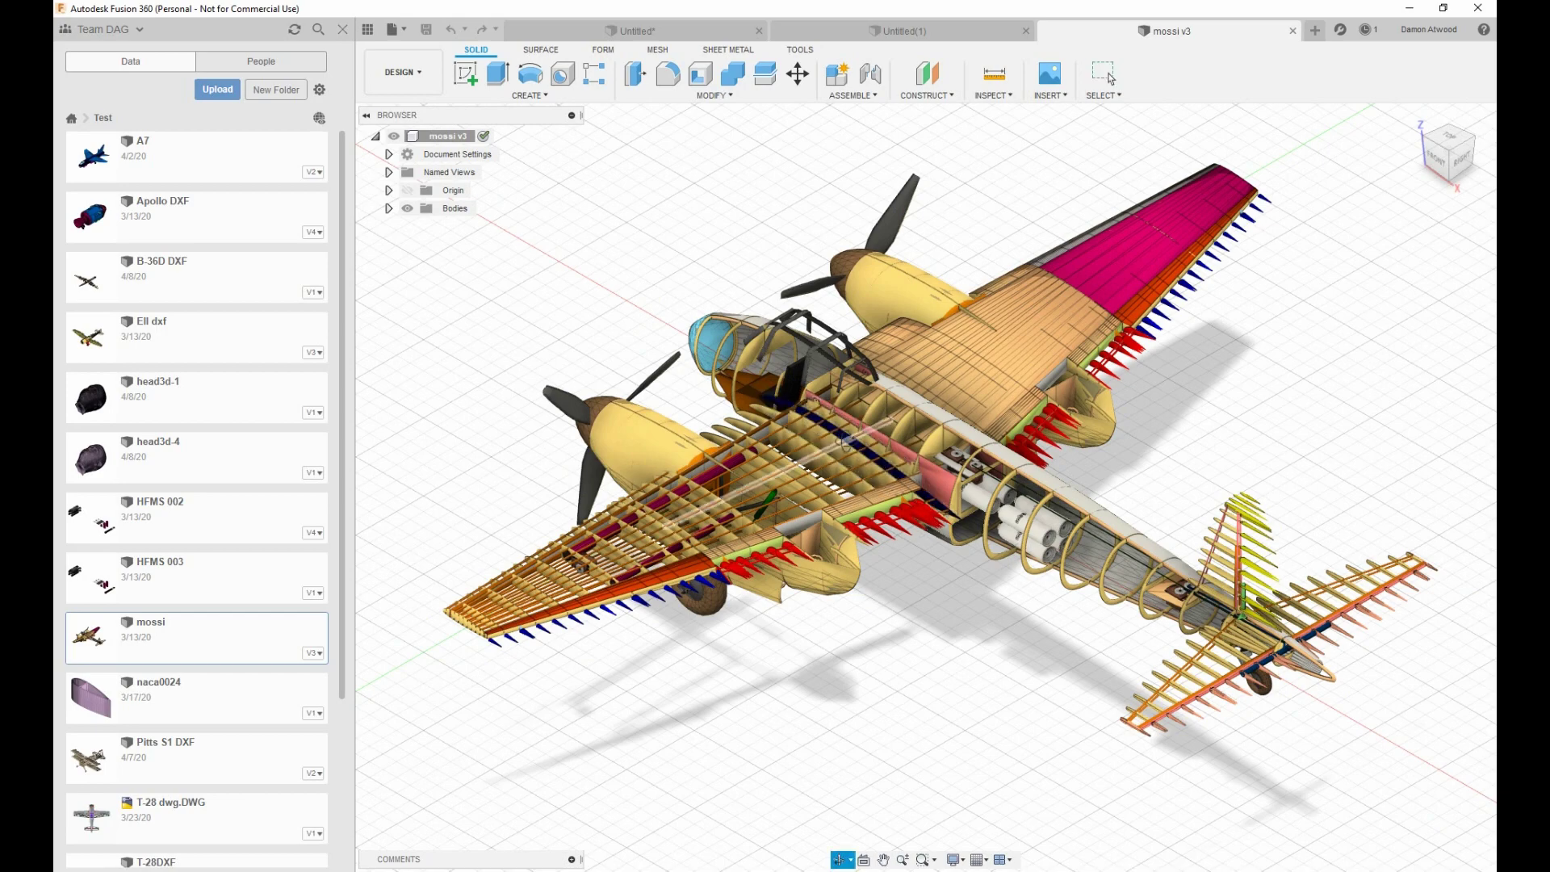
pyautogui.moveTo(837, 438)
pyautogui.keyDown('shift'); pyautogui.mouseDown(button='middle')
pyautogui.moveTo(934, 391)
pyautogui.moveTo(956, 341)
pyautogui.moveTo(903, 415)
pyautogui.moveTo(817, 440)
pyautogui.moveTo(847, 424)
pyautogui.mouseUp(button='middle'); pyautogui.keyUp('shift')
pyautogui.scroll(8, 1061, 510)
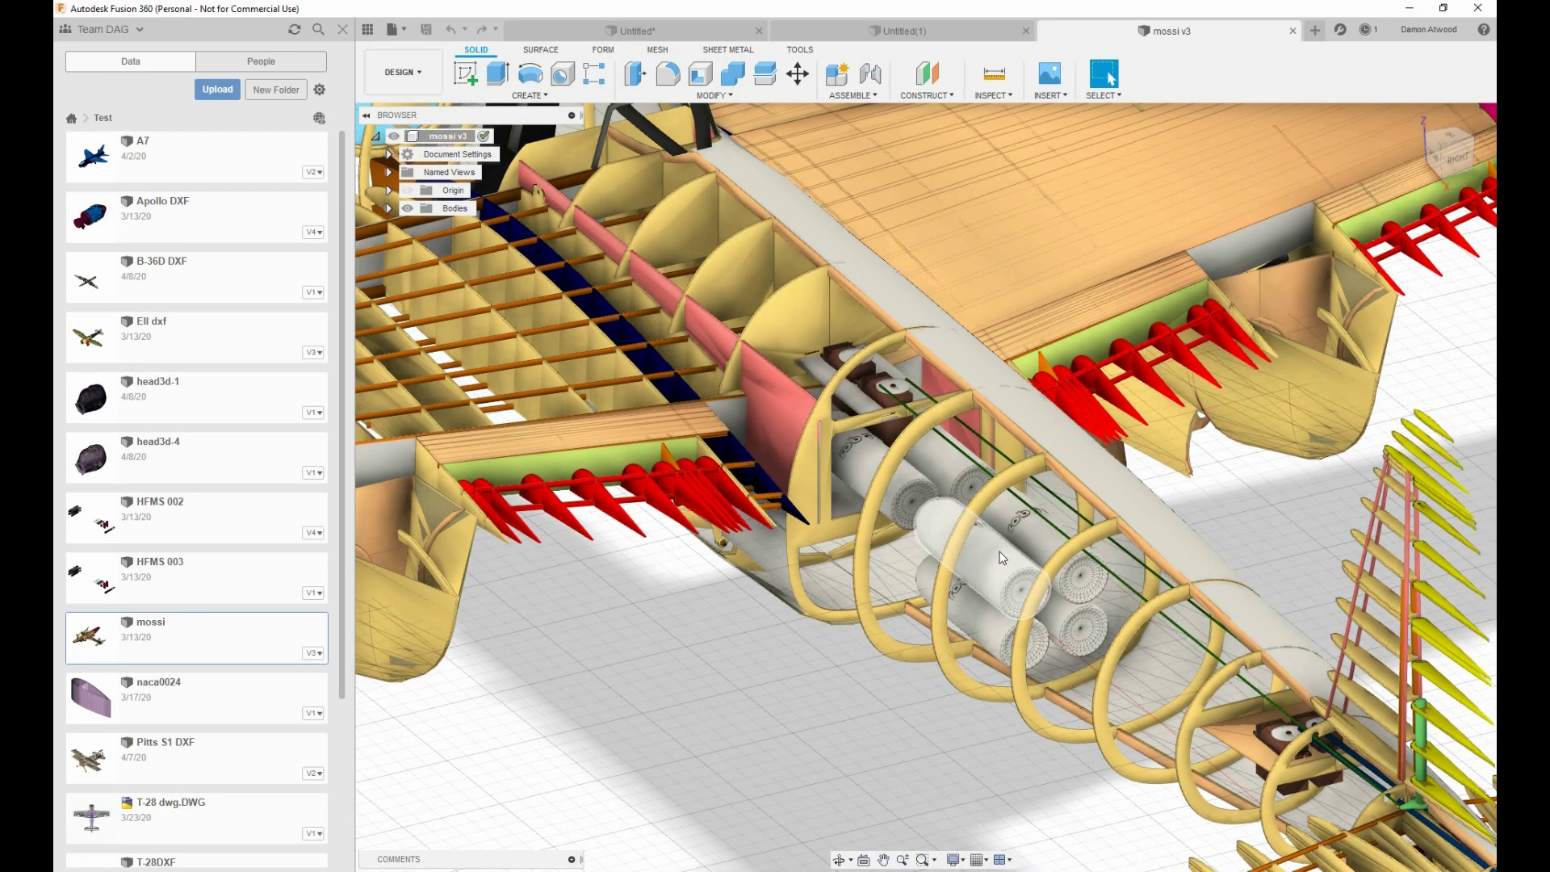
pyautogui.scroll(-8, 1002, 557)
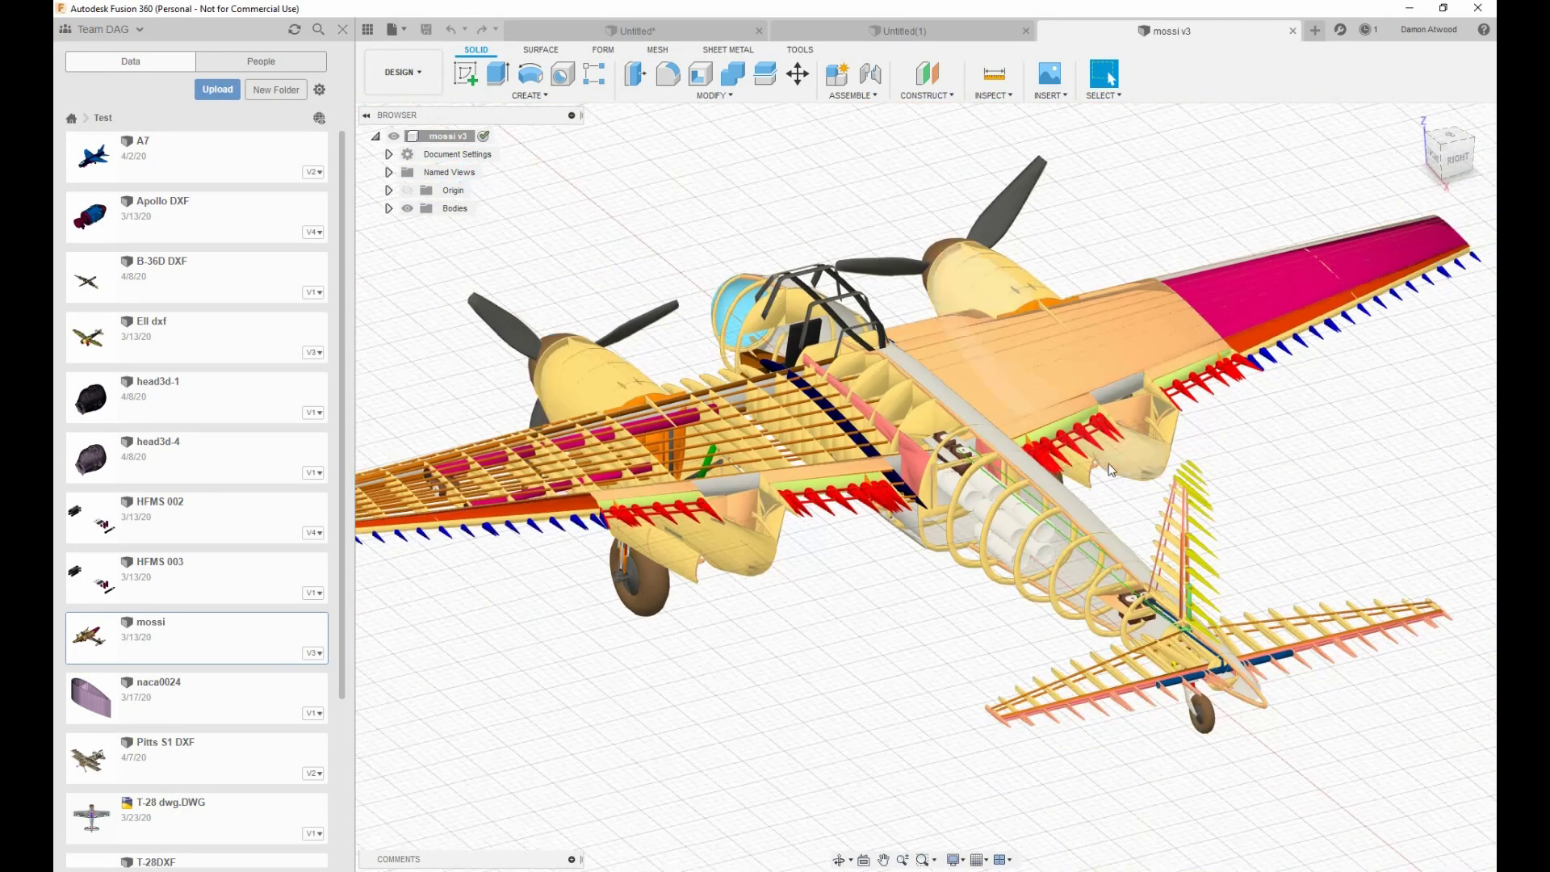
pyautogui.scroll(-2, 1111, 469)
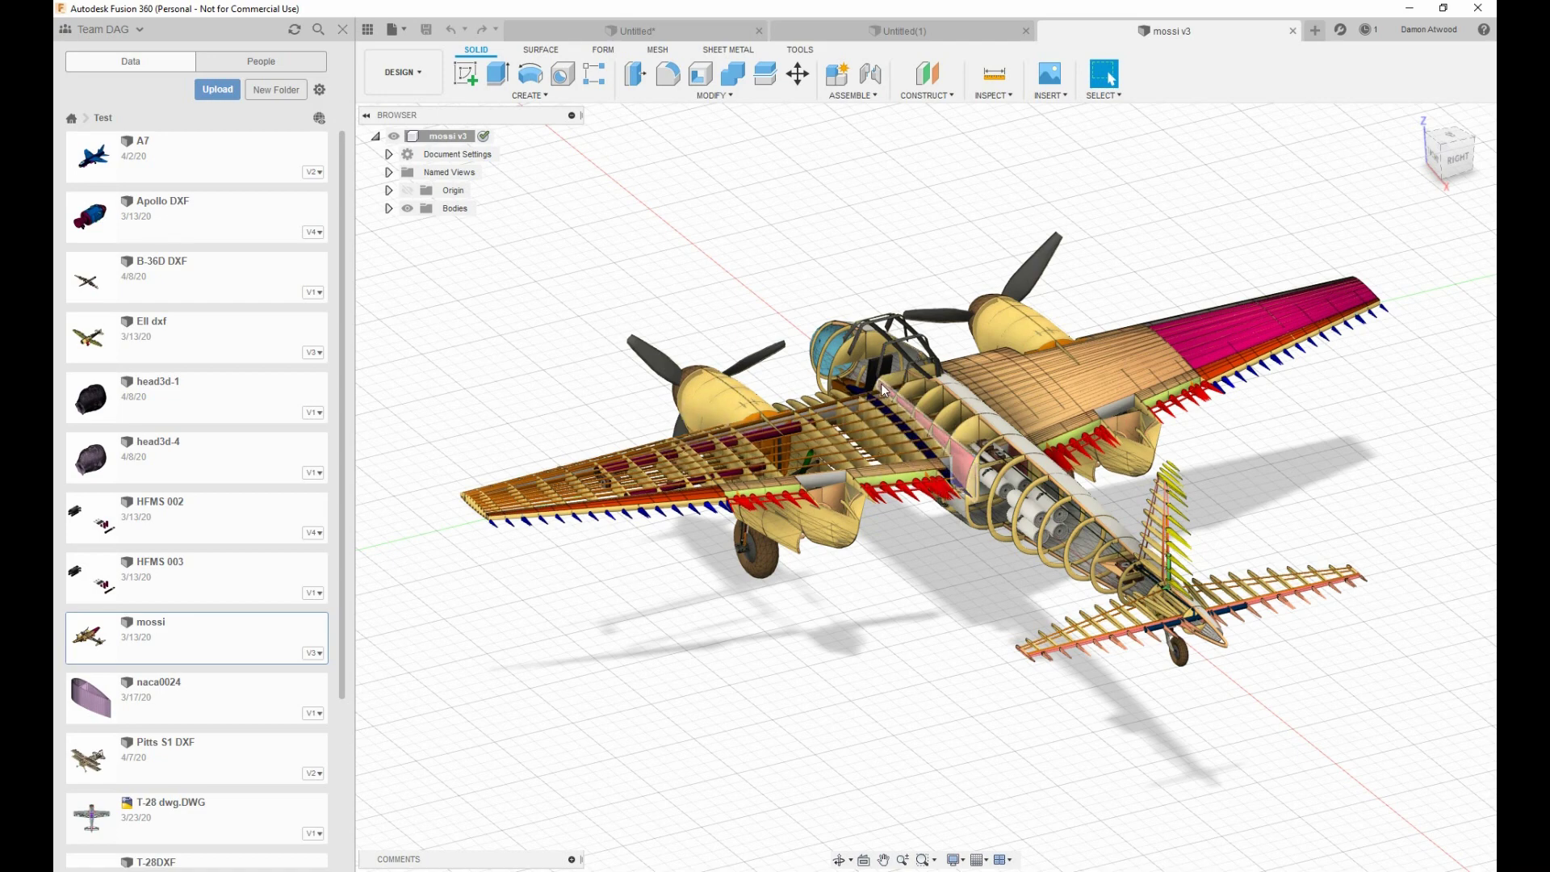
# Examine the mossi aircraft from the front, including the nose, engines, landing gear and open wing structure
pyautogui.keyDown('shift'); pyautogui.moveTo(870, 387); pyautogui.dragTo(1007, 398, button='middle'); pyautogui.keyUp('shift')
pyautogui.scroll(-3, 909, 482)
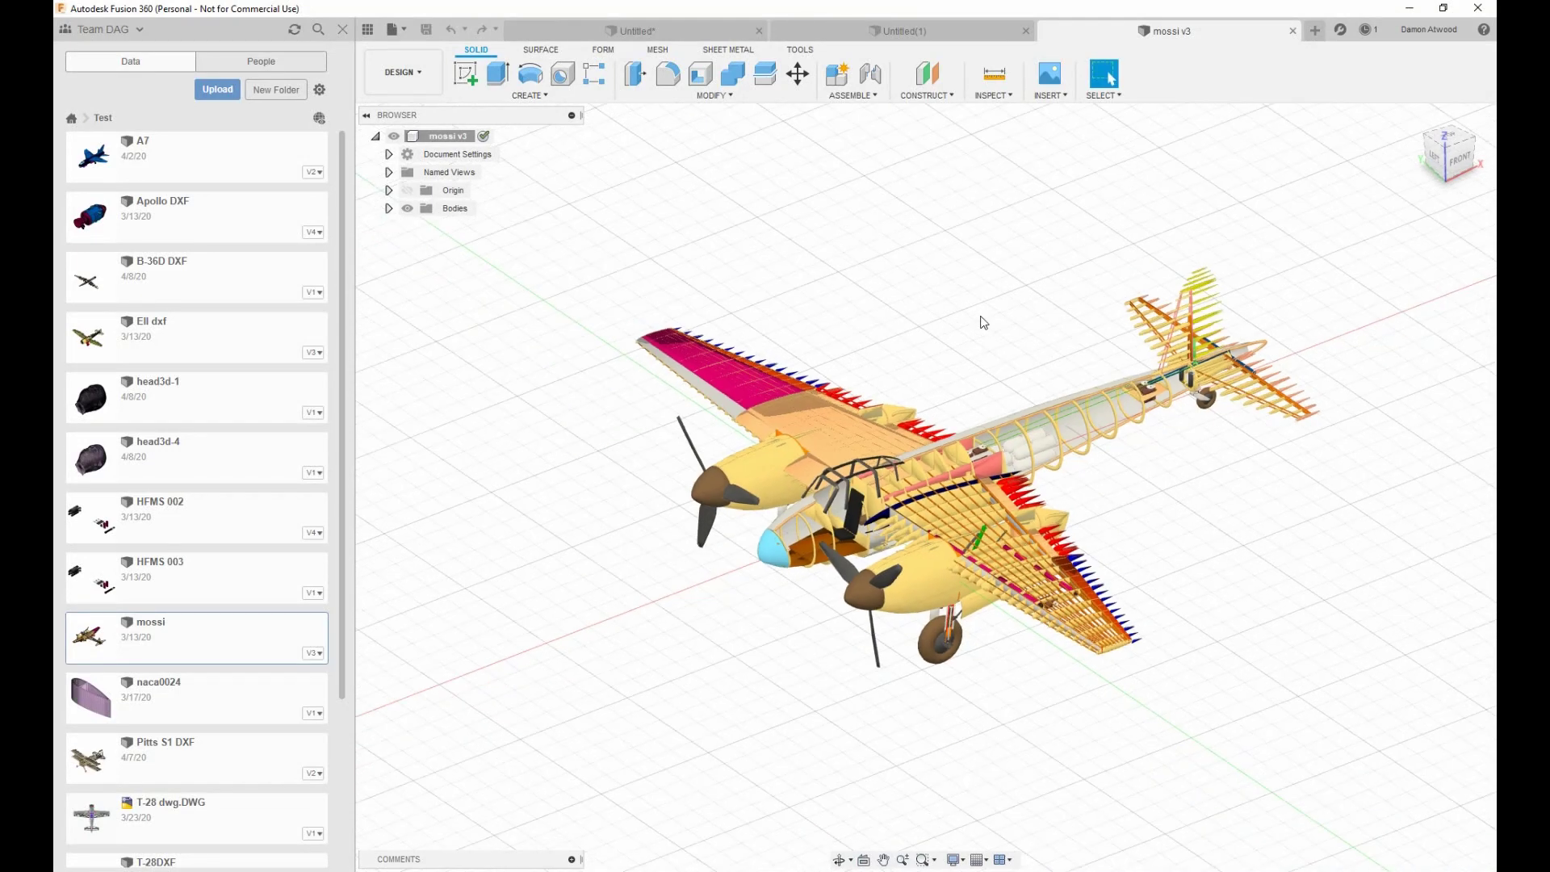
pyautogui.scroll(5, 908, 481)
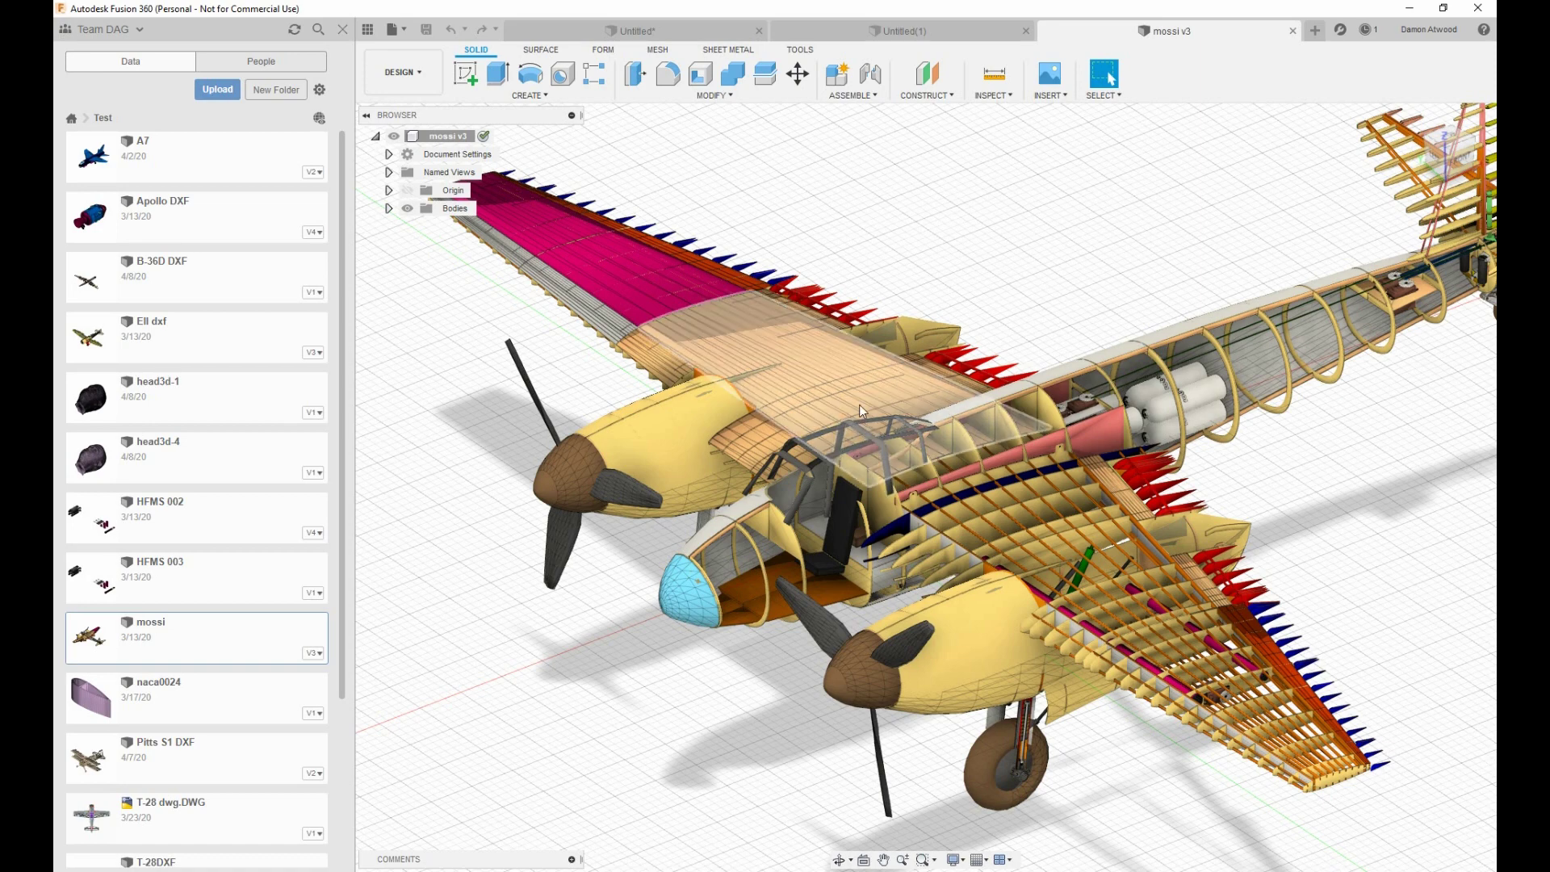
pyautogui.scroll(1, 859, 404)
pyautogui.scroll(-2, 862, 411)
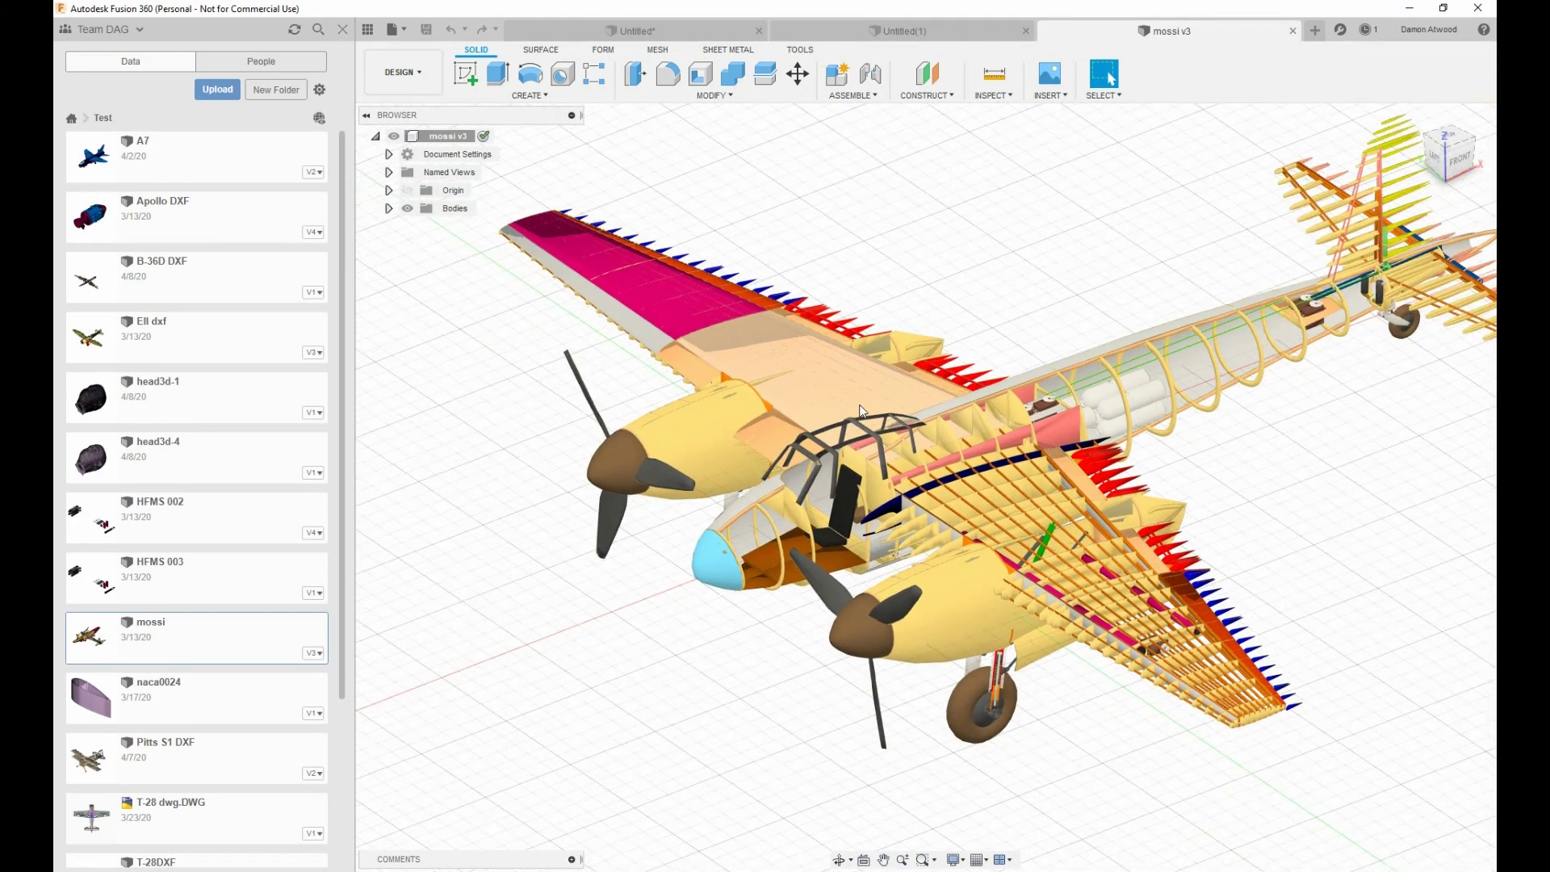
pyautogui.scroll(-1, 858, 404)
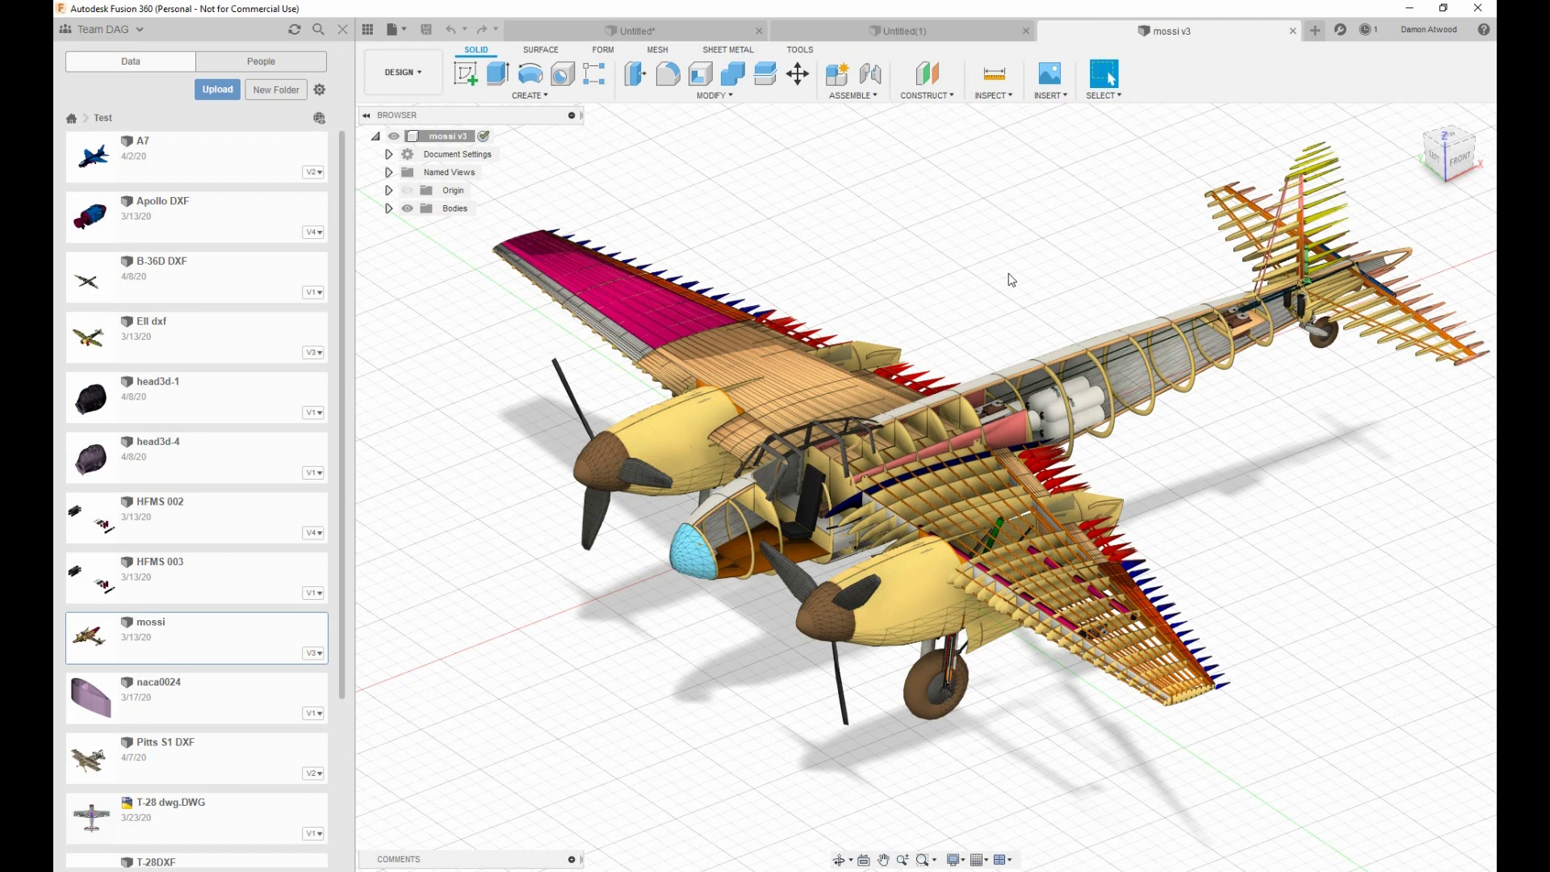
# Expand the mossi design's Bodies folder and look through its list of mesh bodies
pyautogui.click(391, 211)
pyautogui.scroll(-3, 456, 281)
pyautogui.scroll(-4, 456, 281)
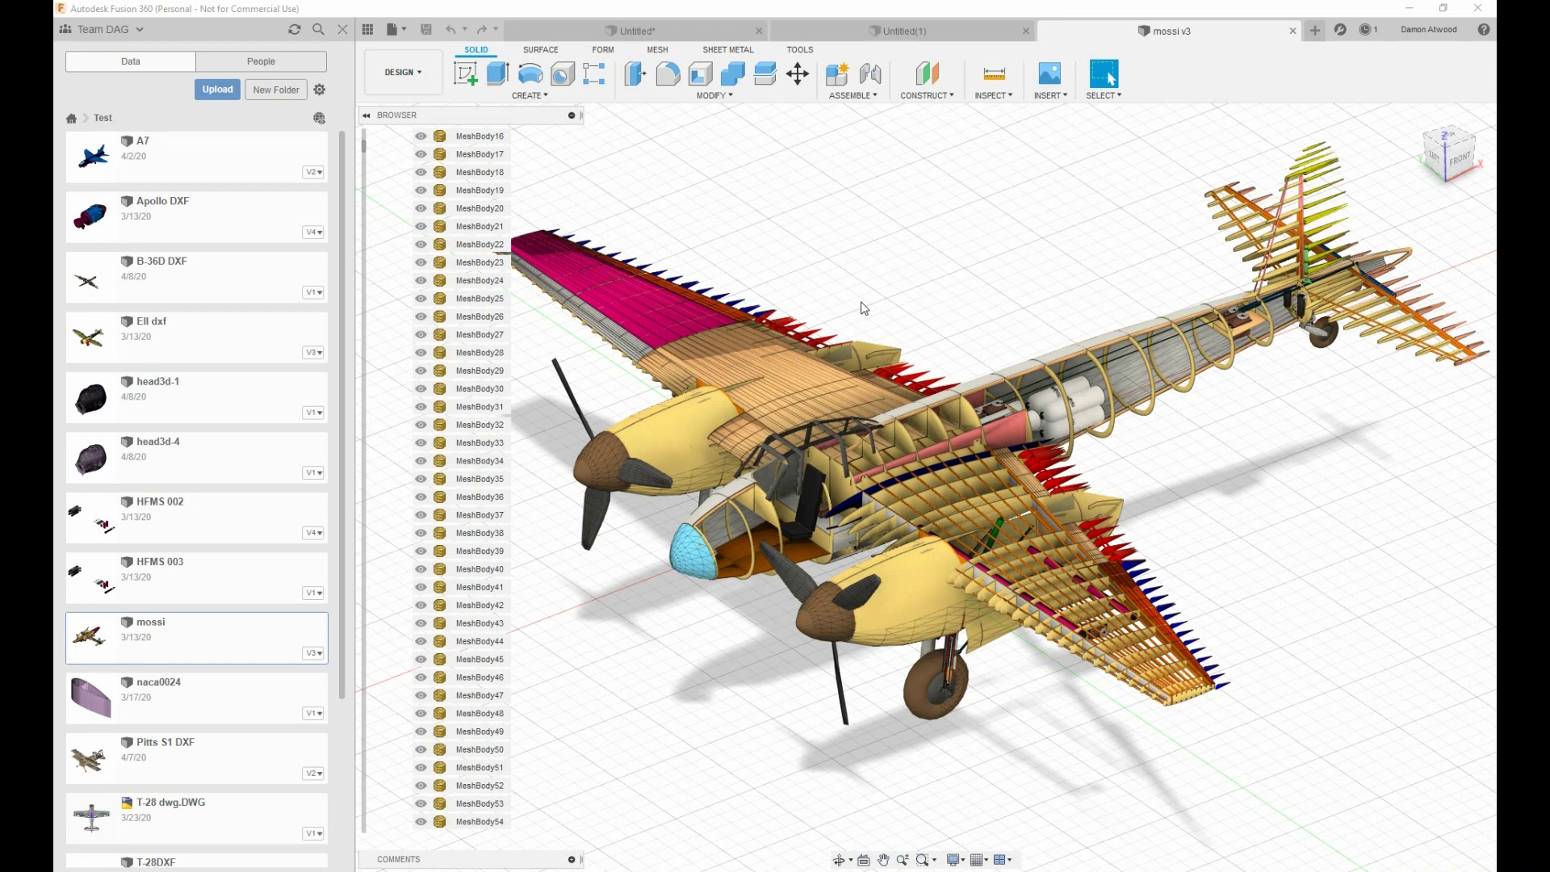
pyautogui.scroll(-3, 987, 315)
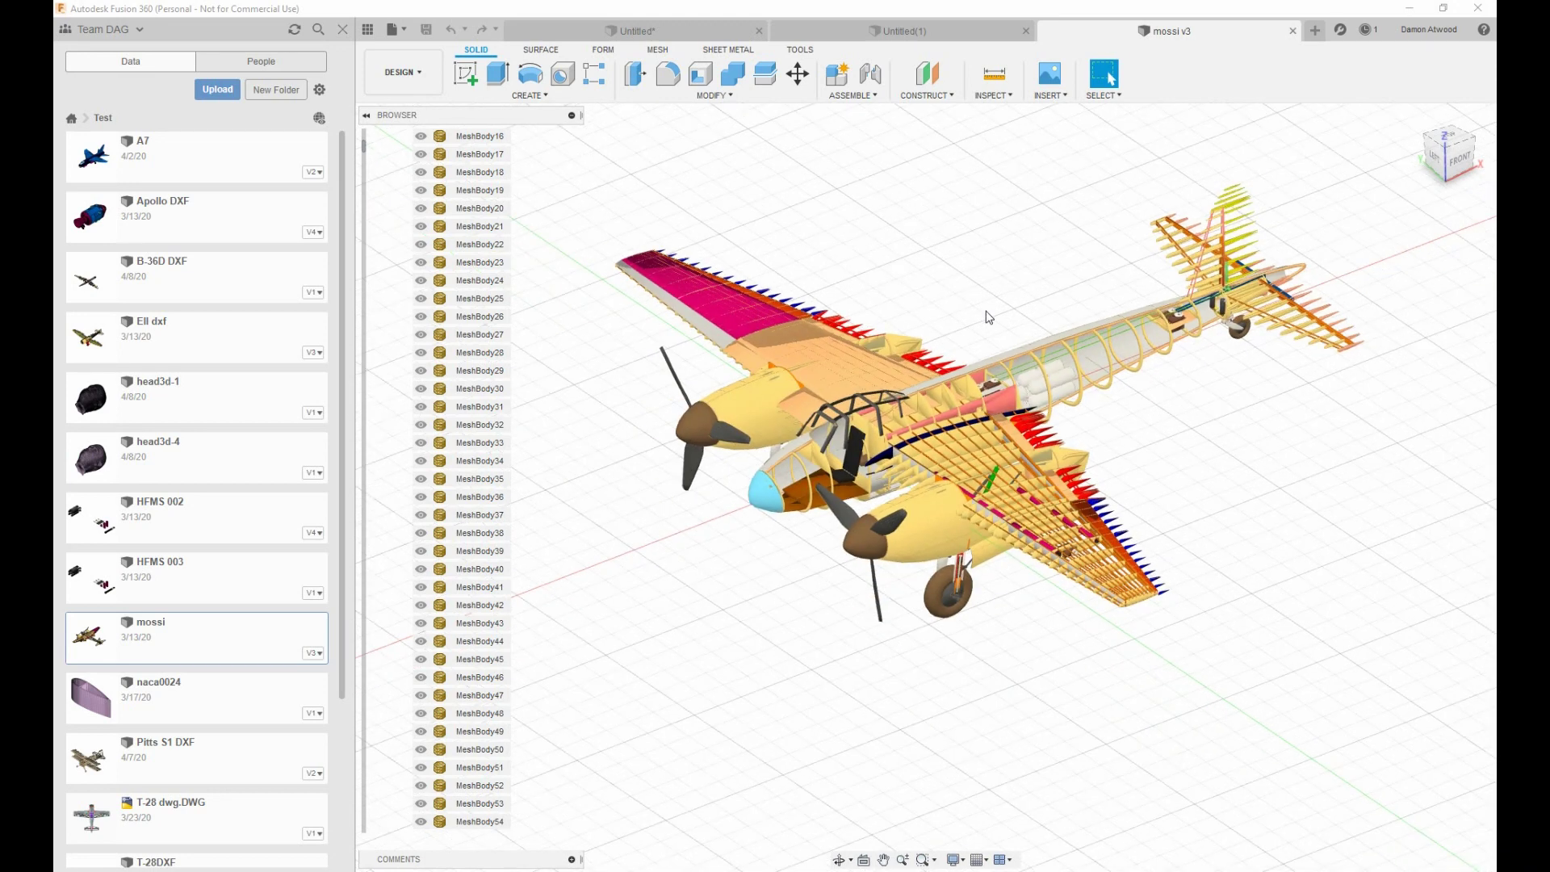
pyautogui.scroll(2, 969, 303)
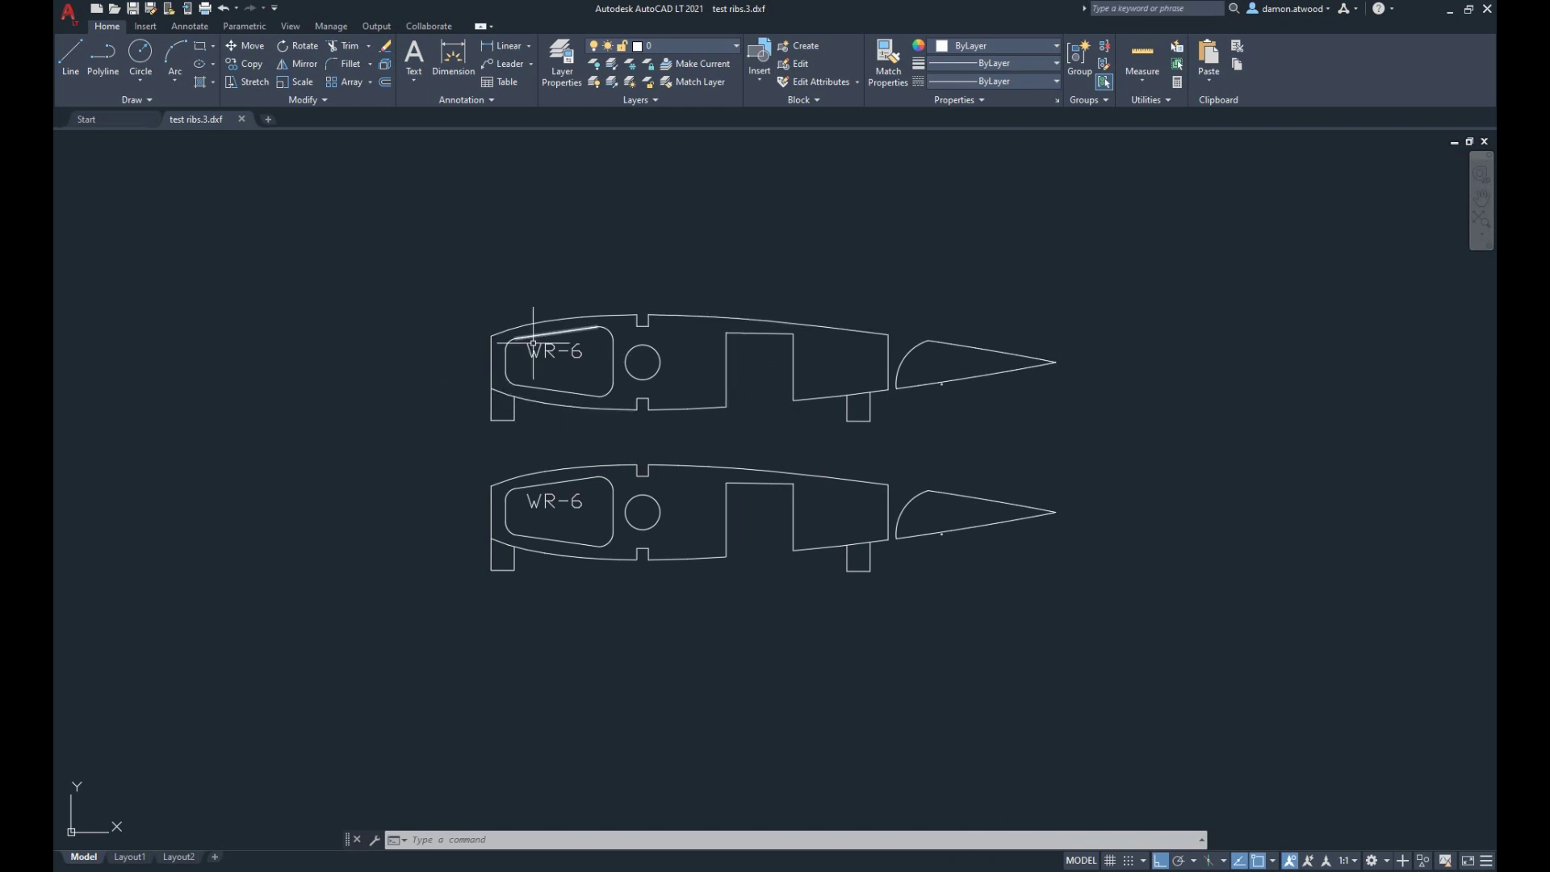
# In AutoCAD LT, stretch the upper end of the upper rib's front tab line across the rib's lower edge, and back to just below it
pyautogui.scroll(5, 557, 347)
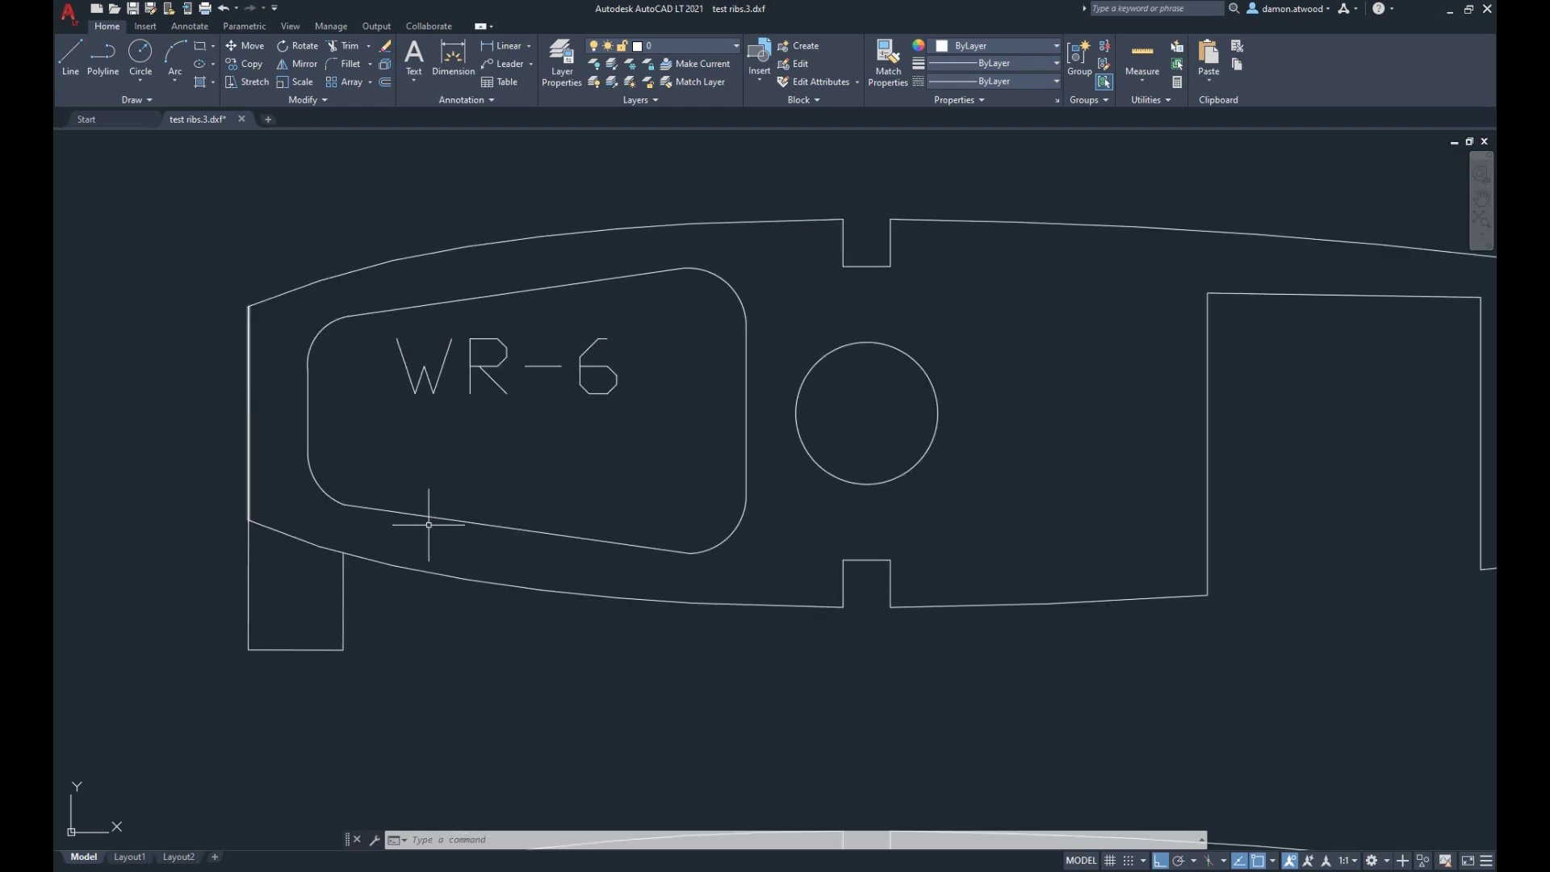
pyautogui.scroll(-5, 633, 488)
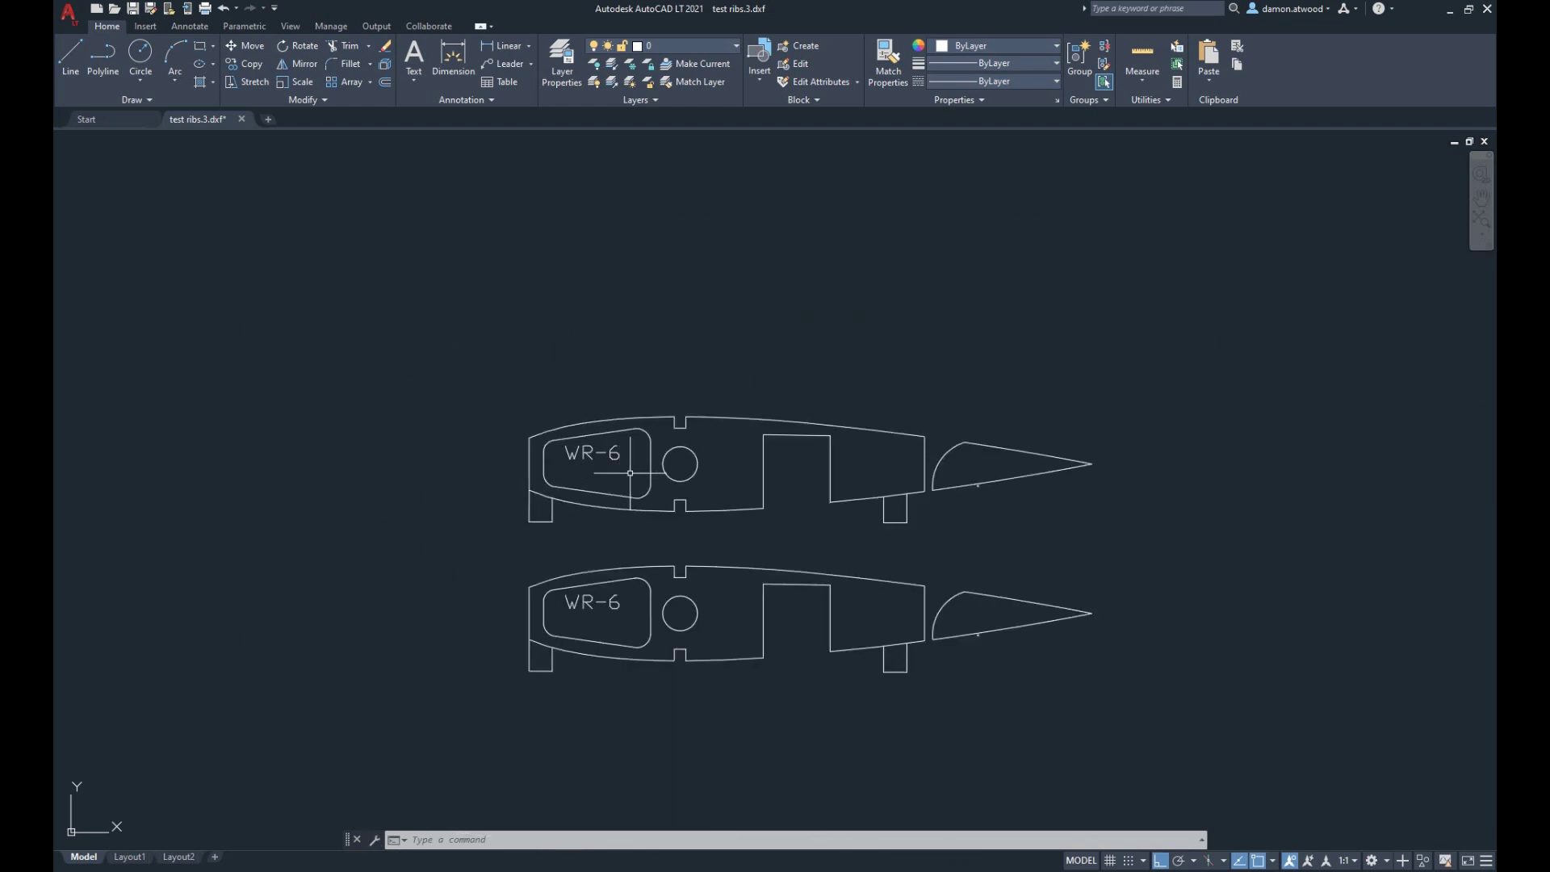
pyautogui.scroll(6, 553, 508)
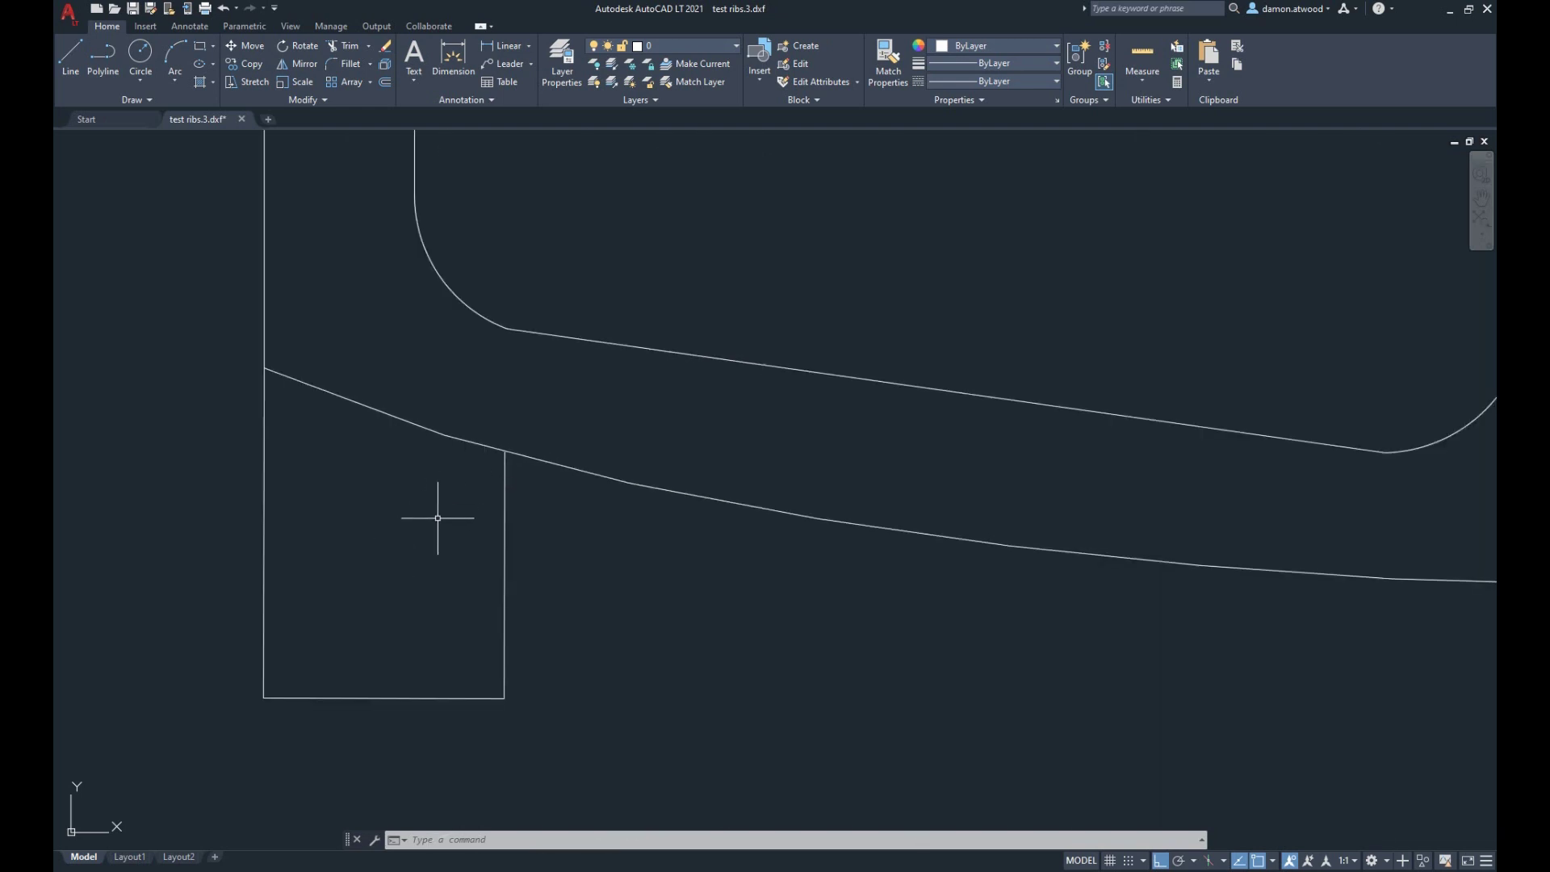
pyautogui.scroll(6, 505, 450)
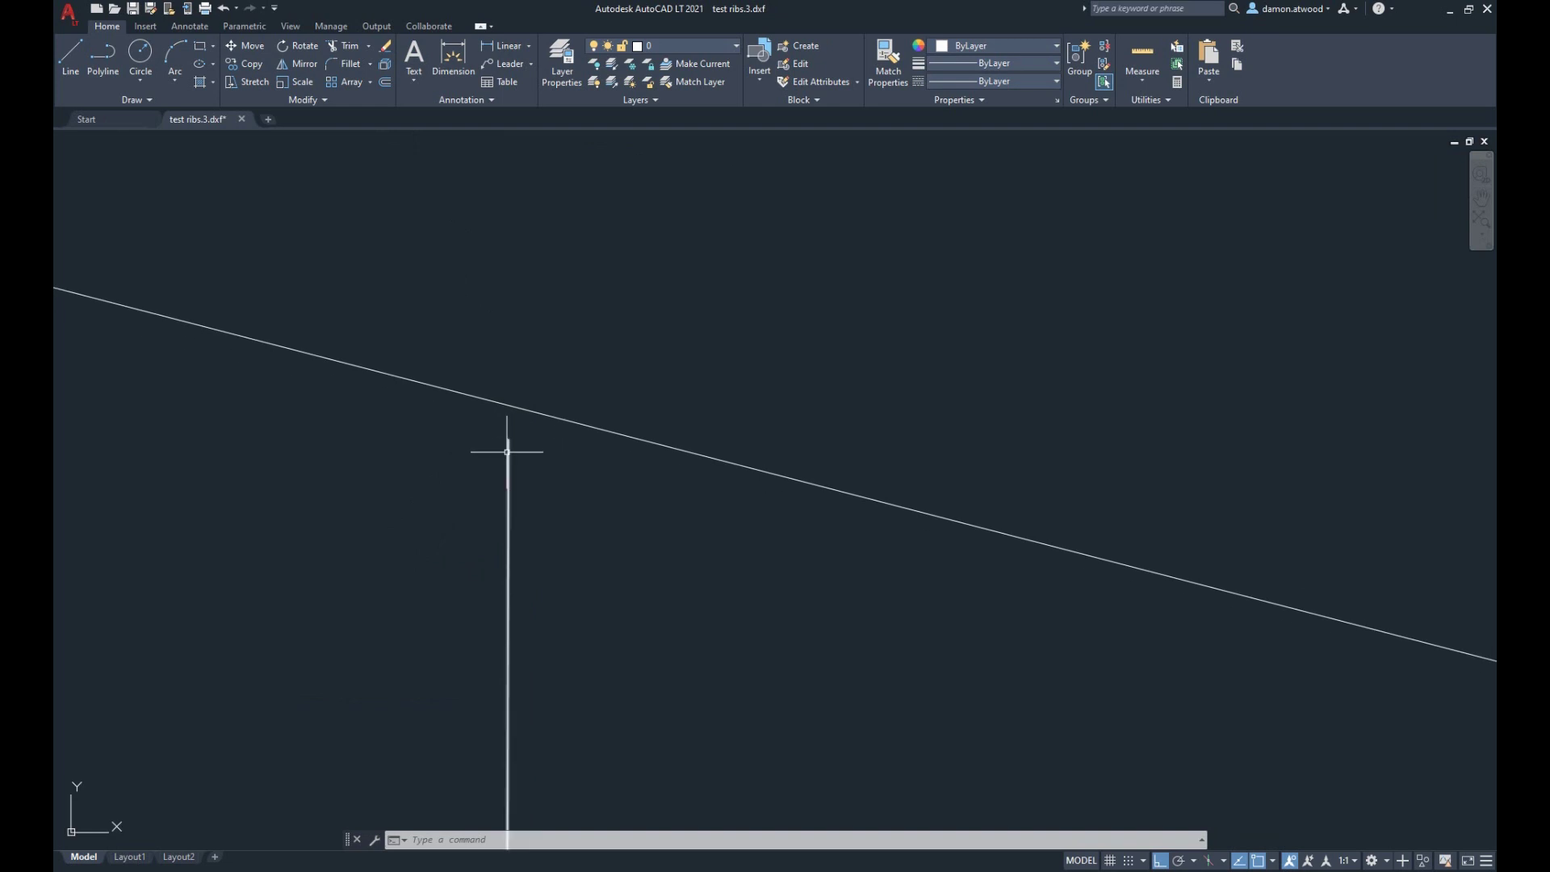
pyautogui.click(507, 450)
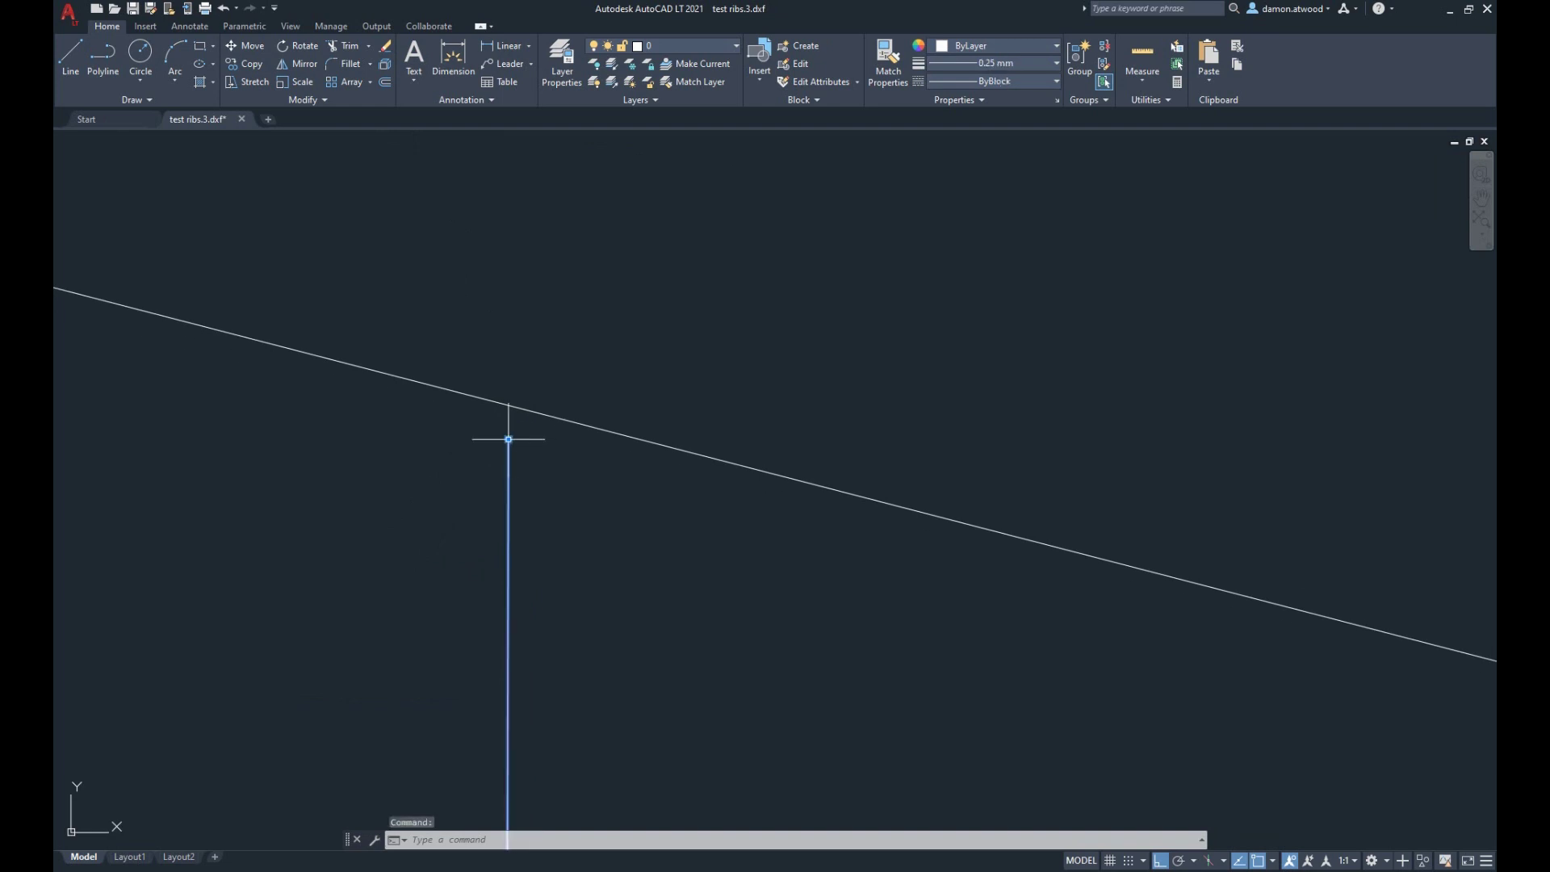
pyautogui.click(508, 439)
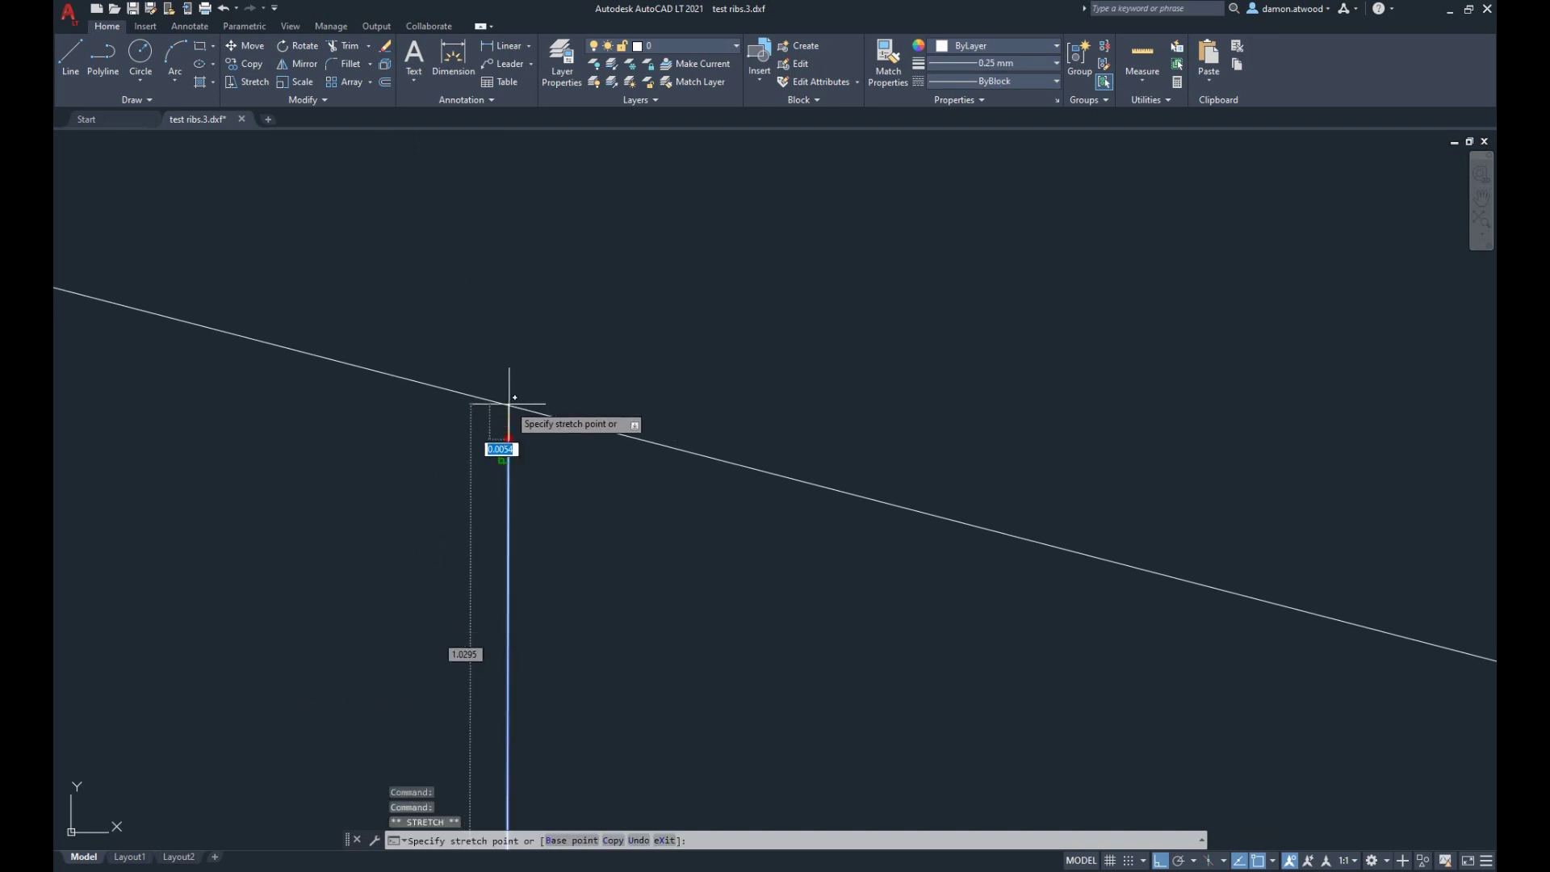
pyautogui.click(507, 341)
pyautogui.click(508, 343)
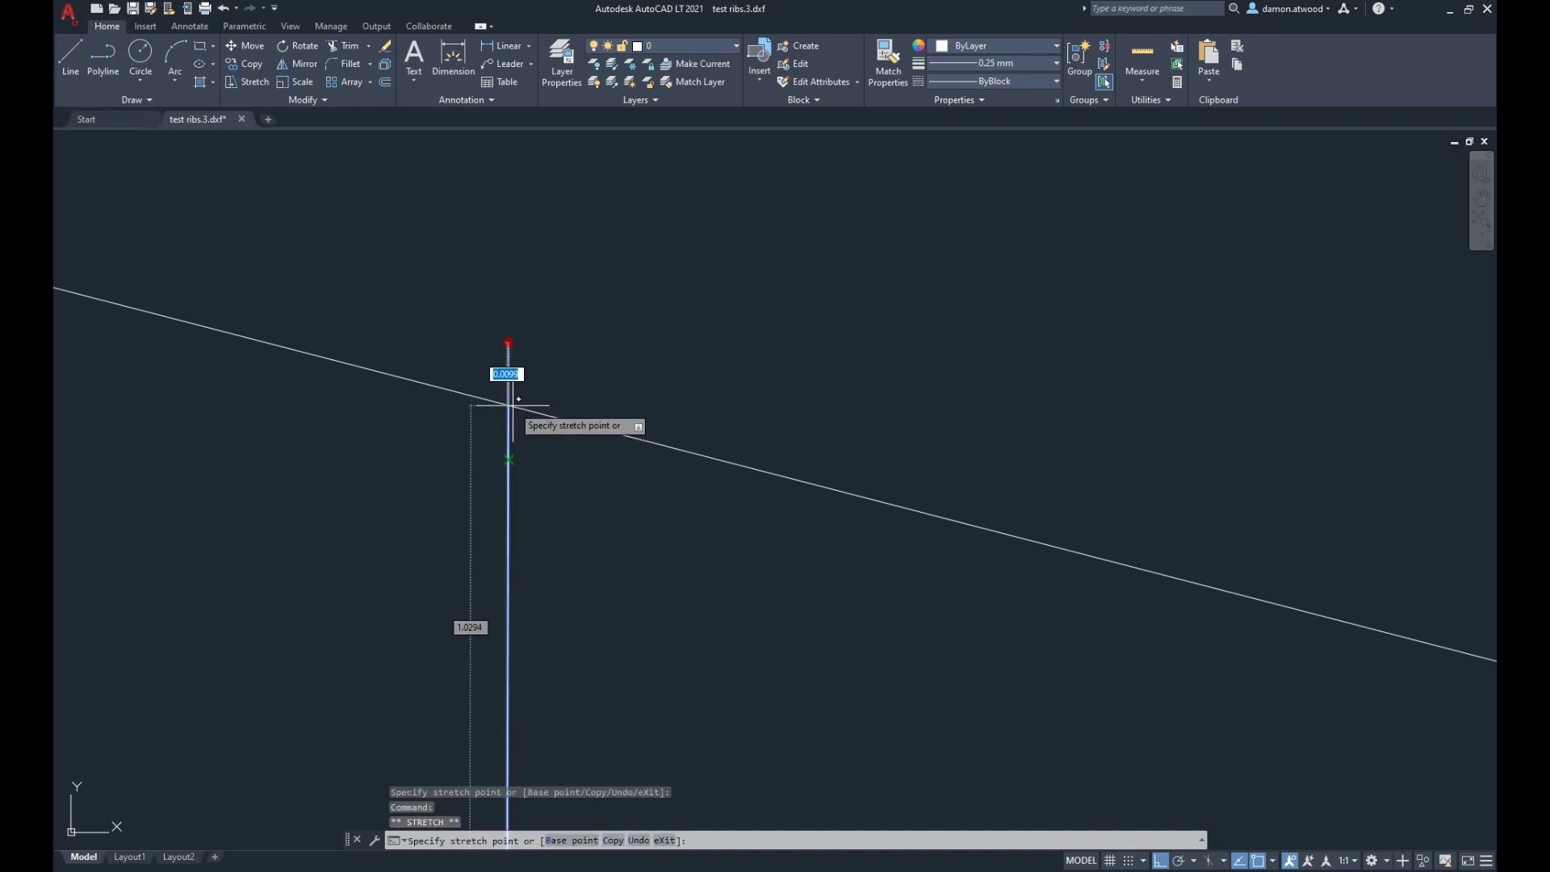
pyautogui.press('Escape')
pyautogui.press('Escape')
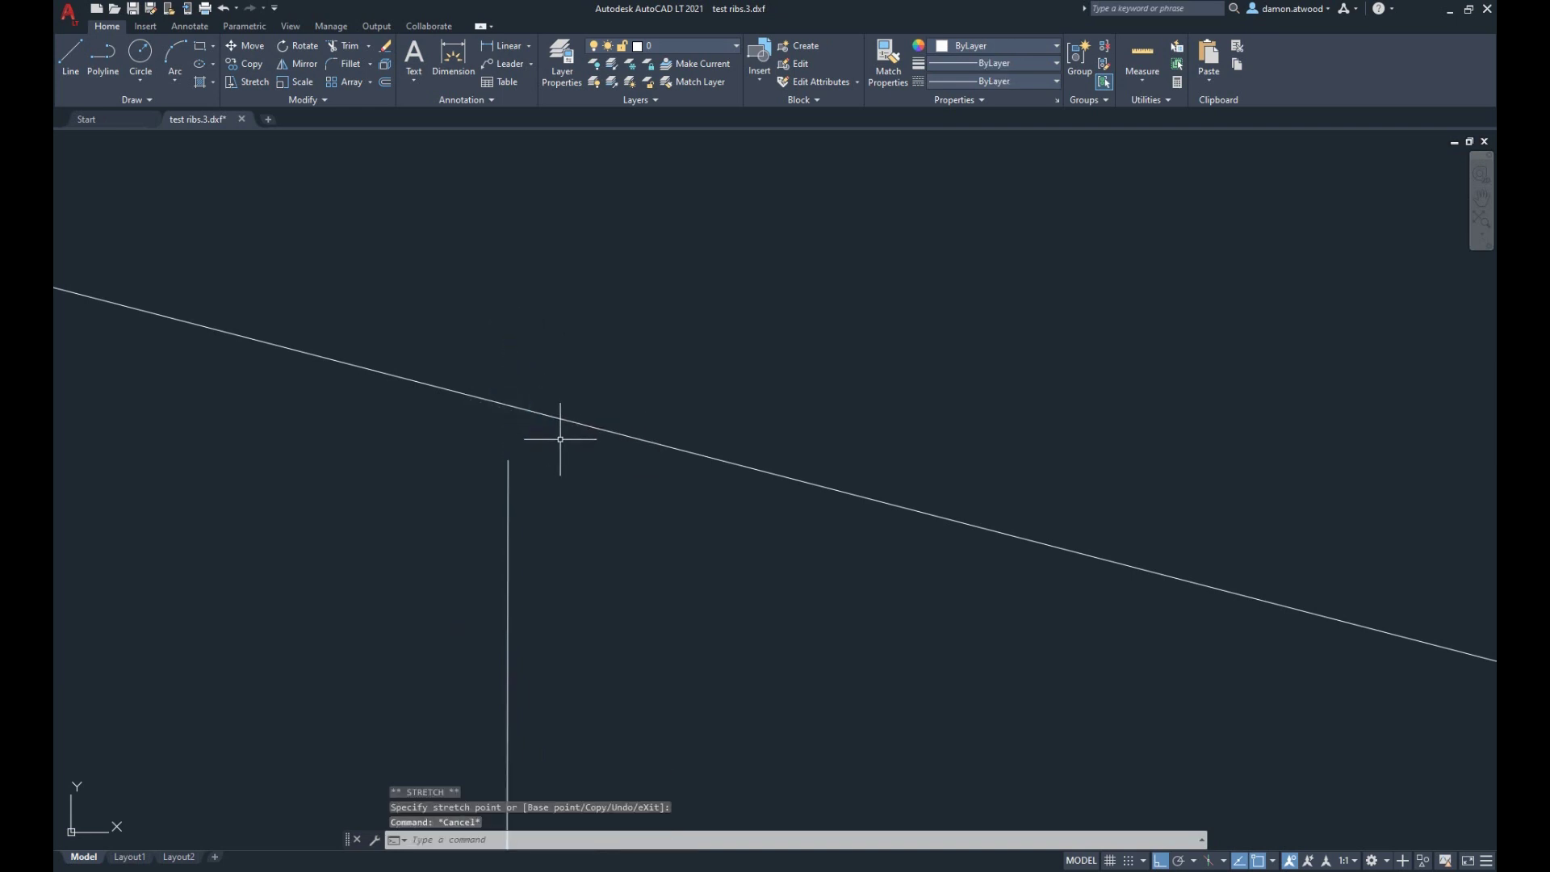
pyautogui.scroll(-10, 561, 440)
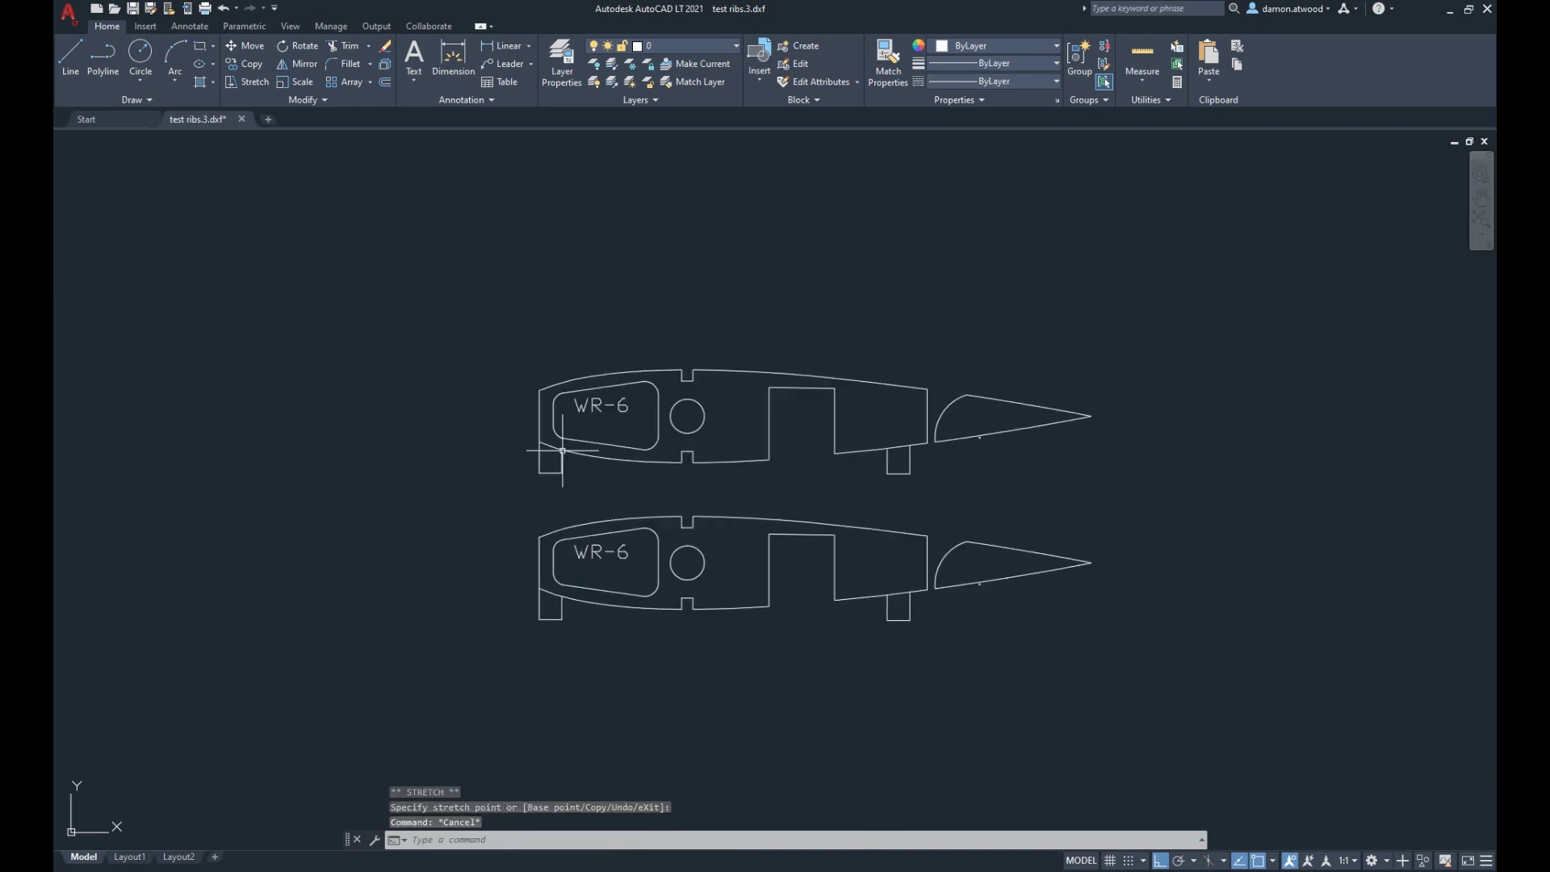
pyautogui.scroll(4, 657, 436)
pyautogui.scroll(-2, 658, 436)
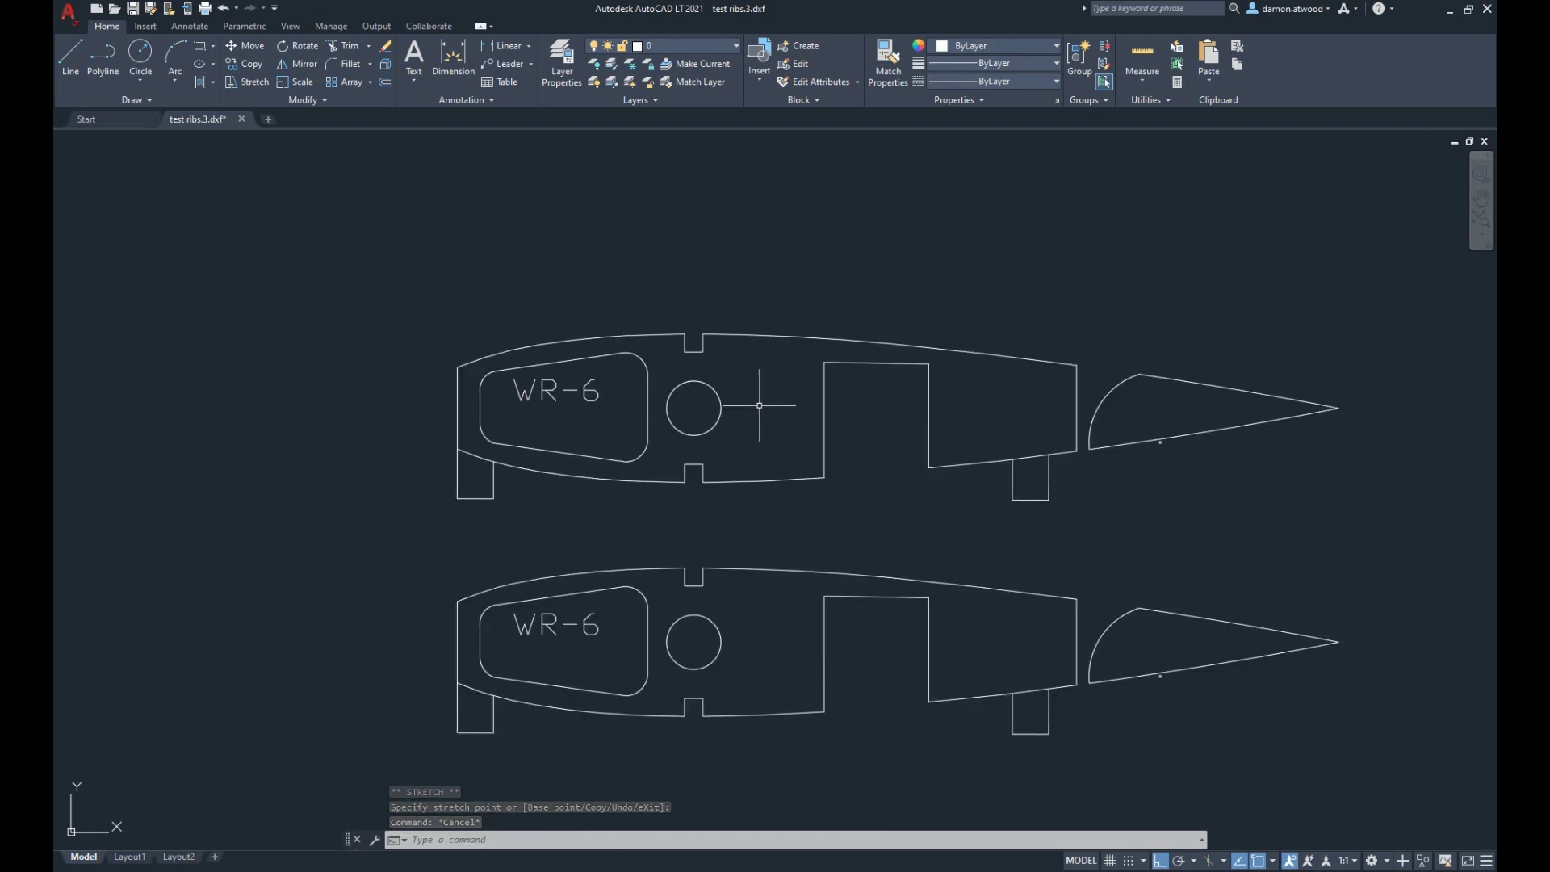